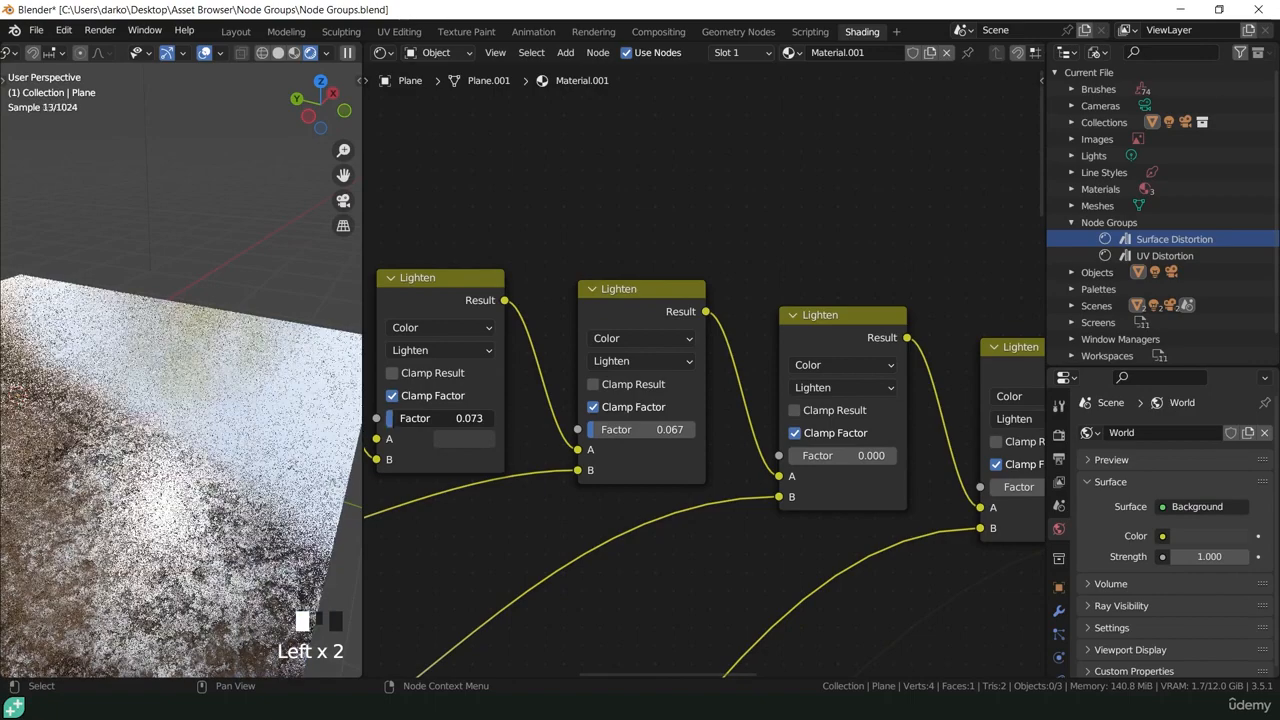
{"action": "scroll", "coordinate": [106, 578], "scroll_direction": "down", "scroll_amount": 4}
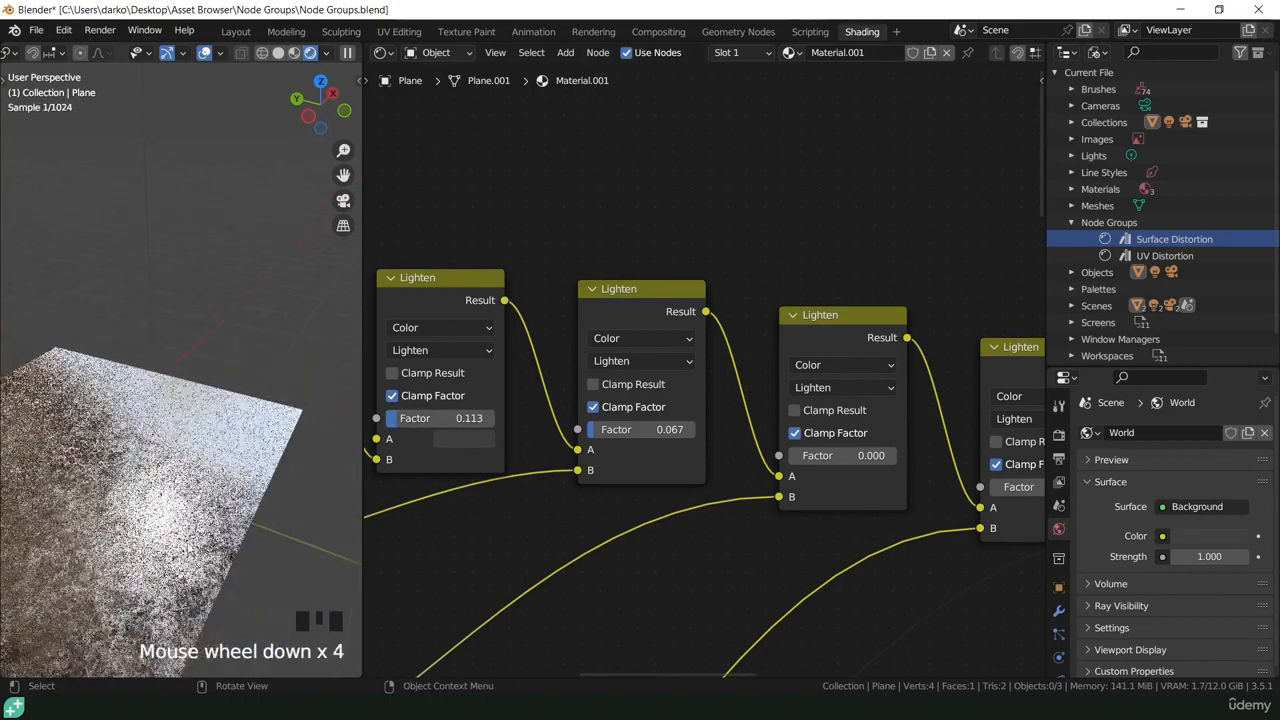
{"action": "middle_click_drag", "start_coordinate": [106, 578], "coordinate": [5, 458]}
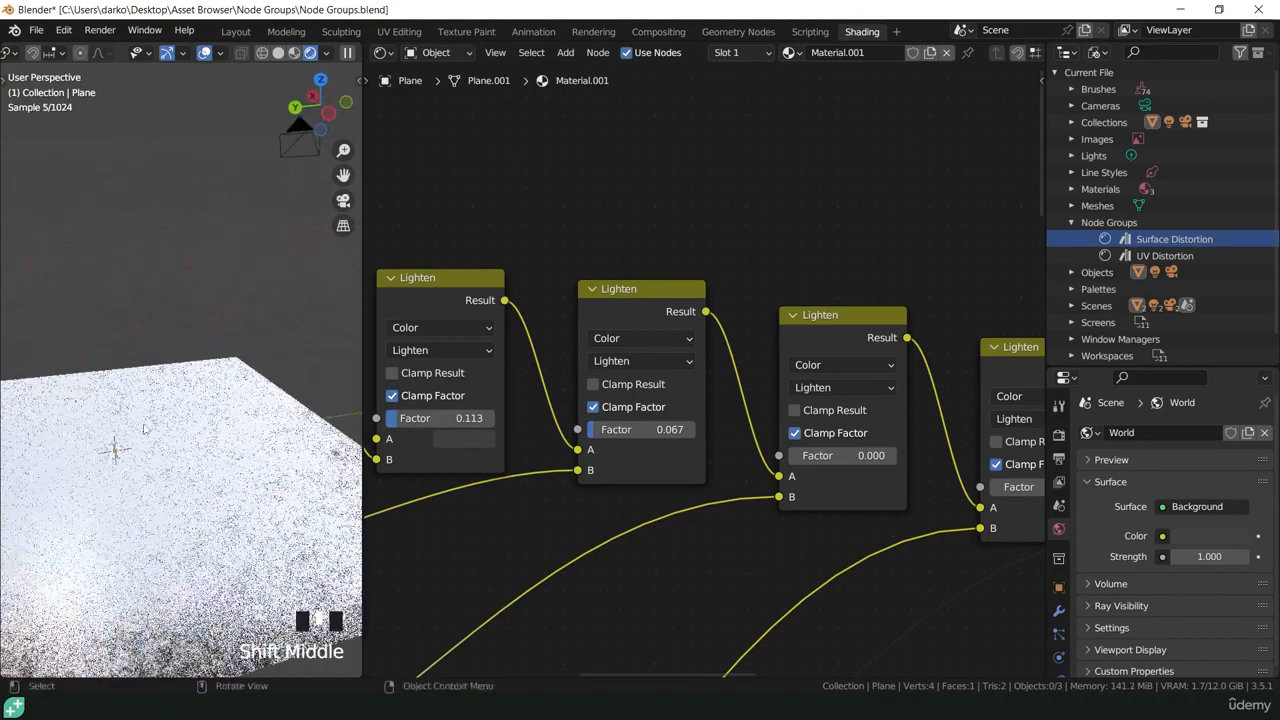
{"action": "left_click", "coordinate": [468, 440]}
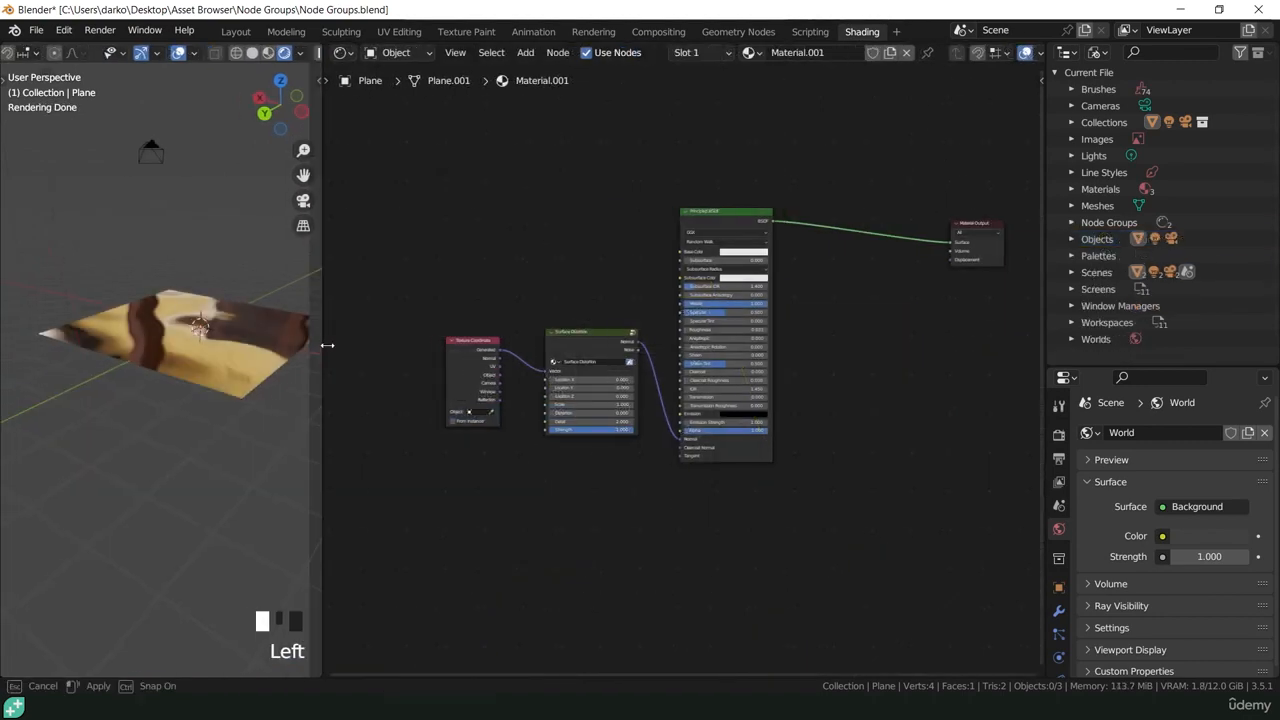
Widen the 3D viewport slightly and expand the Node Groups category in the outliner.
{"action": "left_click_drag", "start_coordinate": [323, 343], "coordinate": [364, 345]}
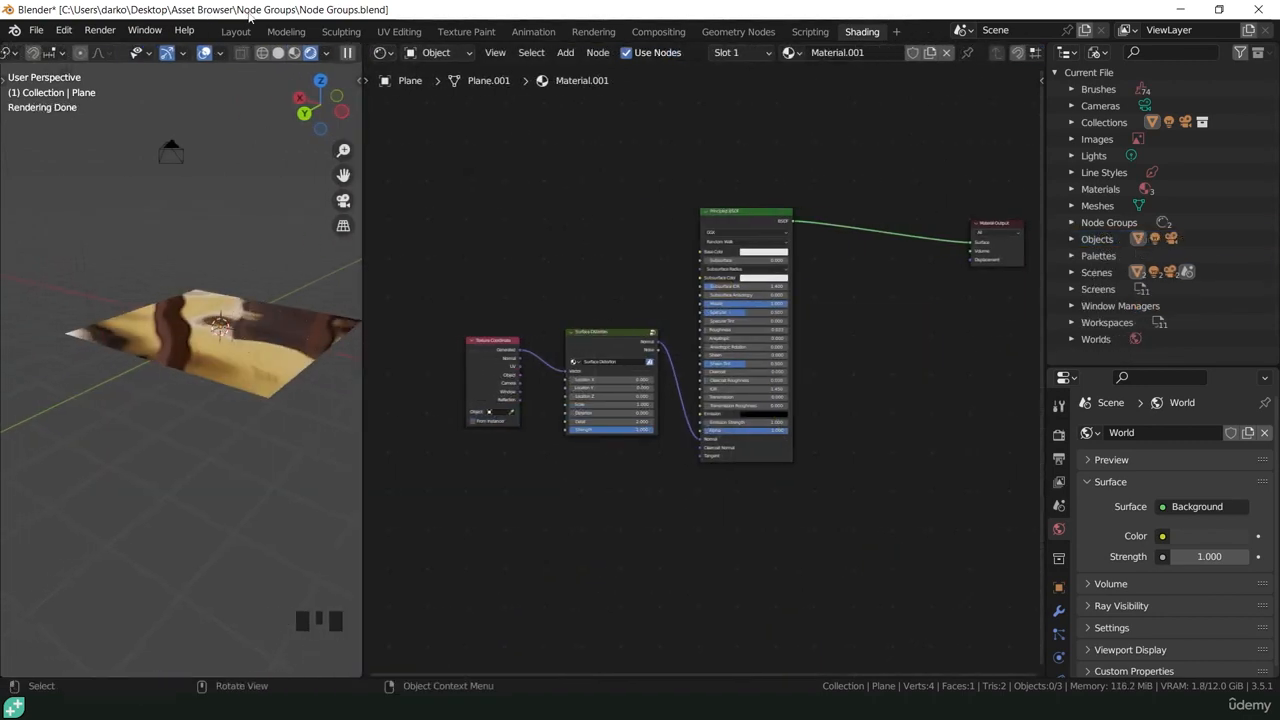
{"action": "left_click", "coordinate": [1071, 223]}
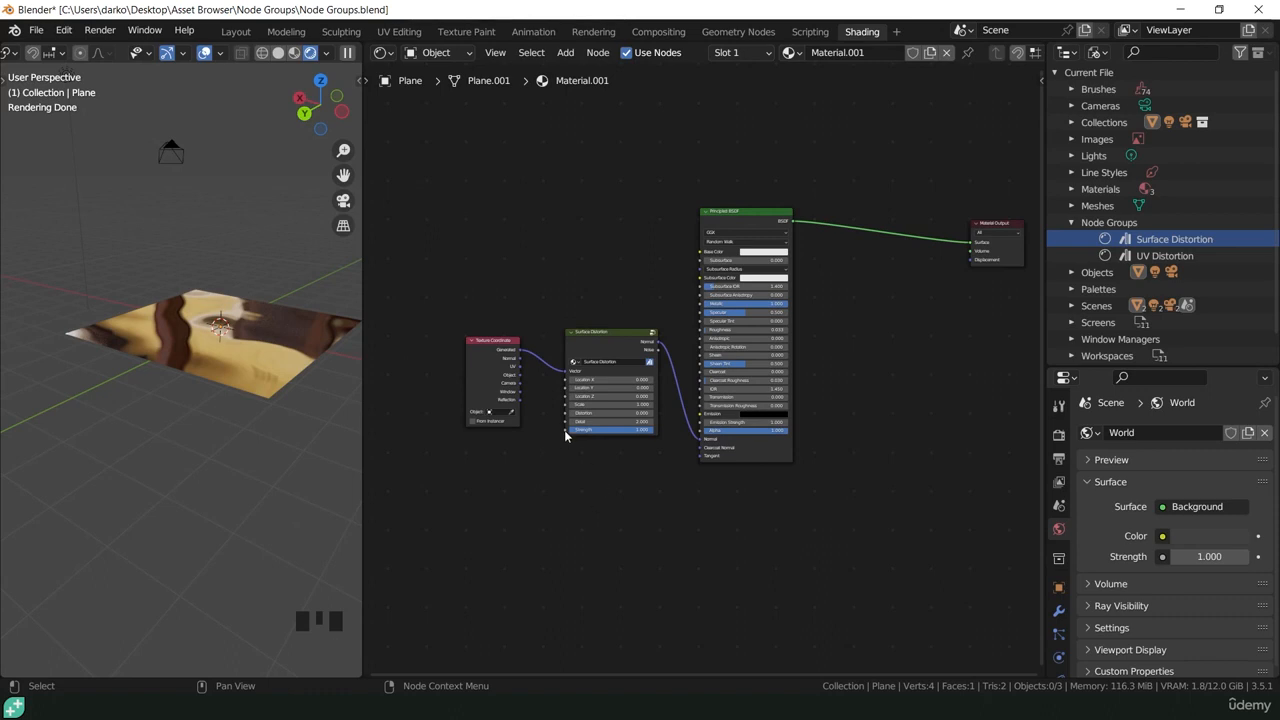
{"action": "scroll", "coordinate": [573, 425], "scroll_direction": "up", "scroll_amount": 7}
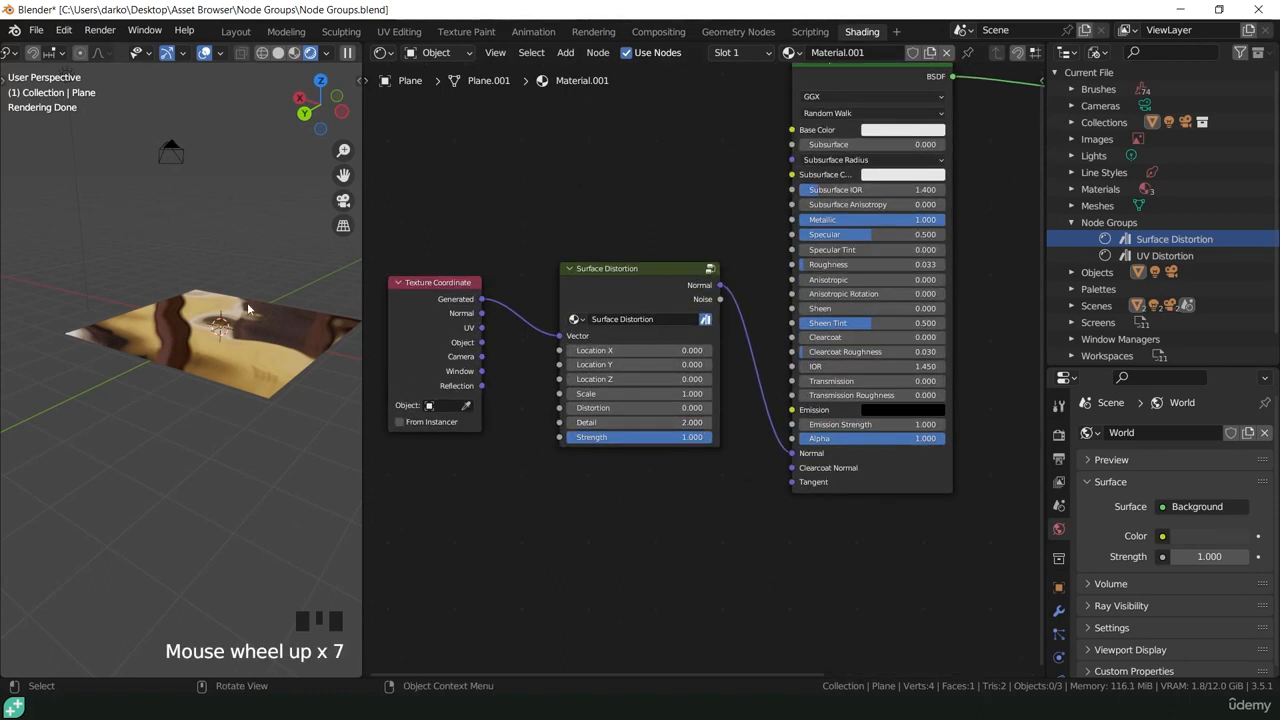
{"action": "middle_click_drag", "start_coordinate": [283, 375], "coordinate": [188, 408]}
{"action": "scroll", "coordinate": [198, 378], "scroll_direction": "up", "scroll_amount": 4}
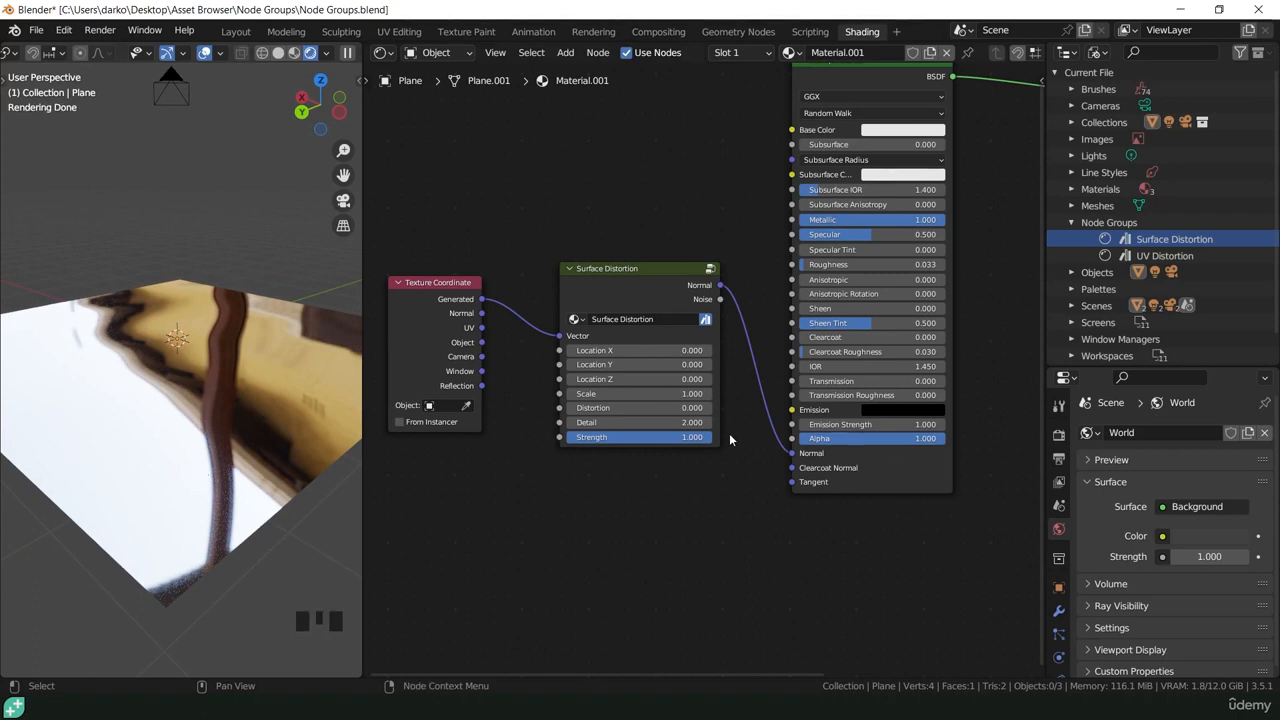
Move the Surface Distortion node below the Principled BSDF and place the Texture Coordinate node far to its left.
{"action": "scroll", "coordinate": [666, 482], "scroll_direction": "down", "scroll_amount": 2}
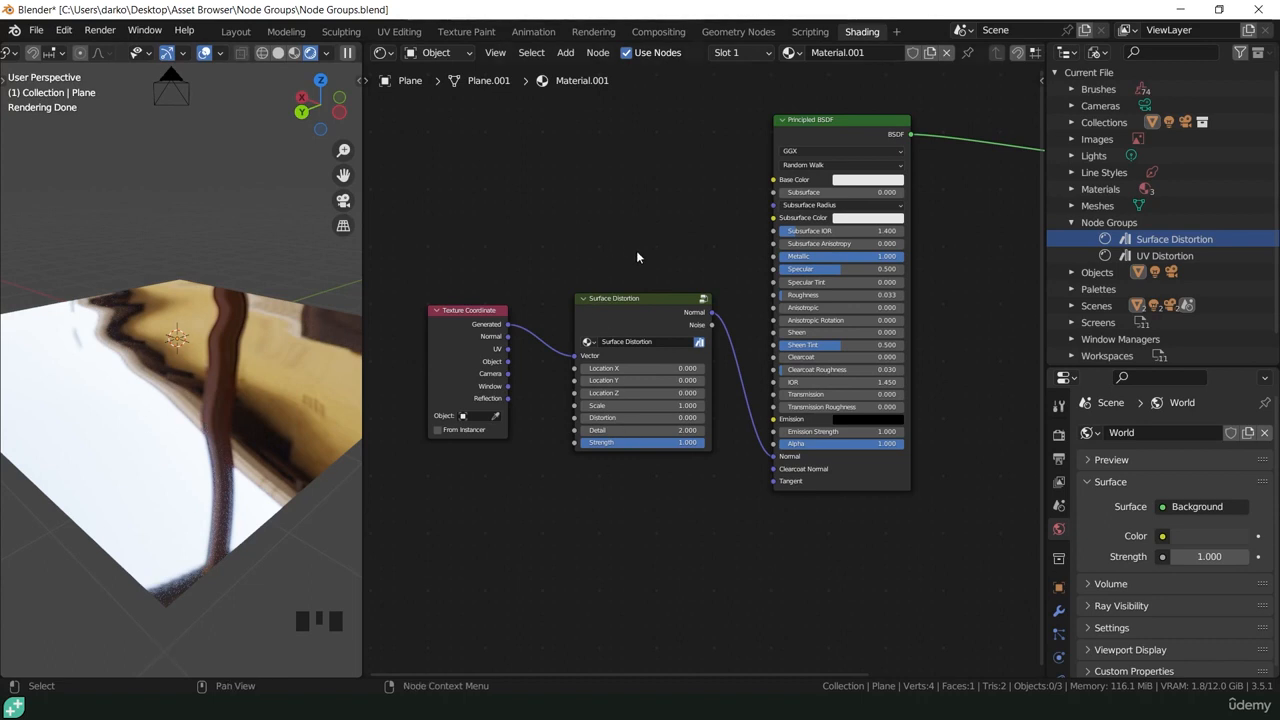
{"action": "left_click_drag", "start_coordinate": [645, 258], "coordinate": [432, 336]}
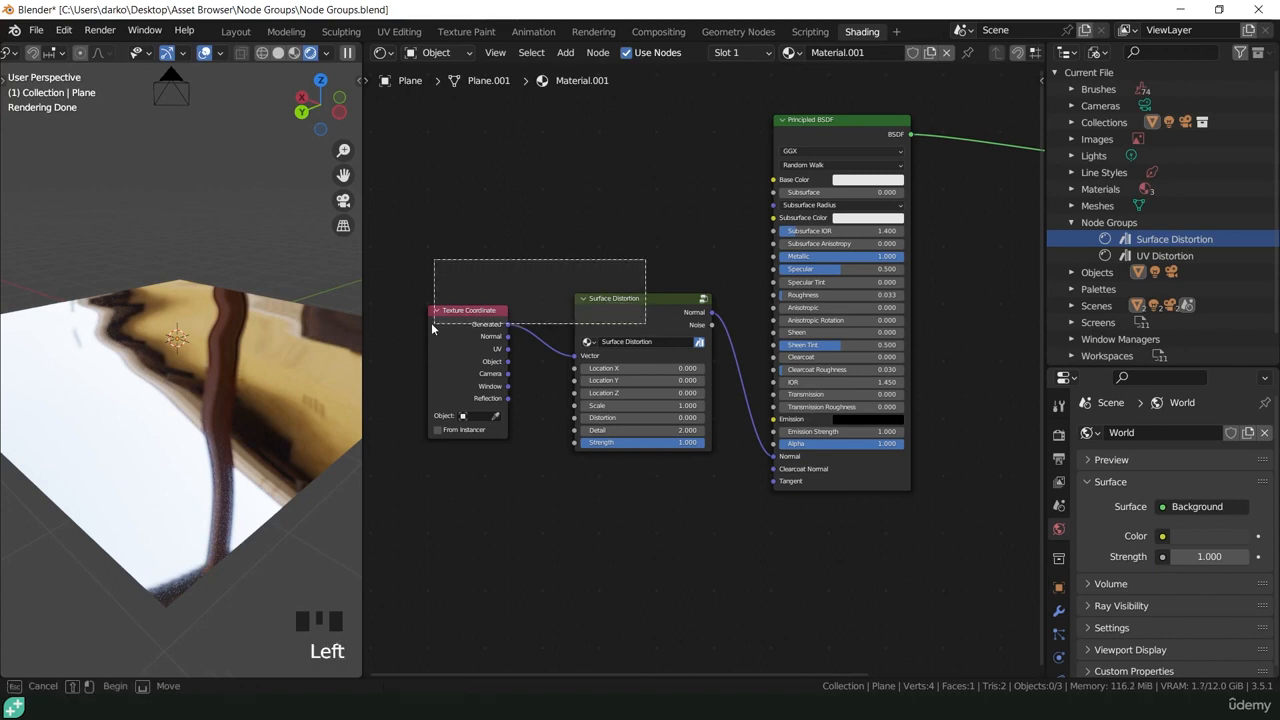
{"action": "left_click_drag", "start_coordinate": [640, 309], "coordinate": [644, 525]}
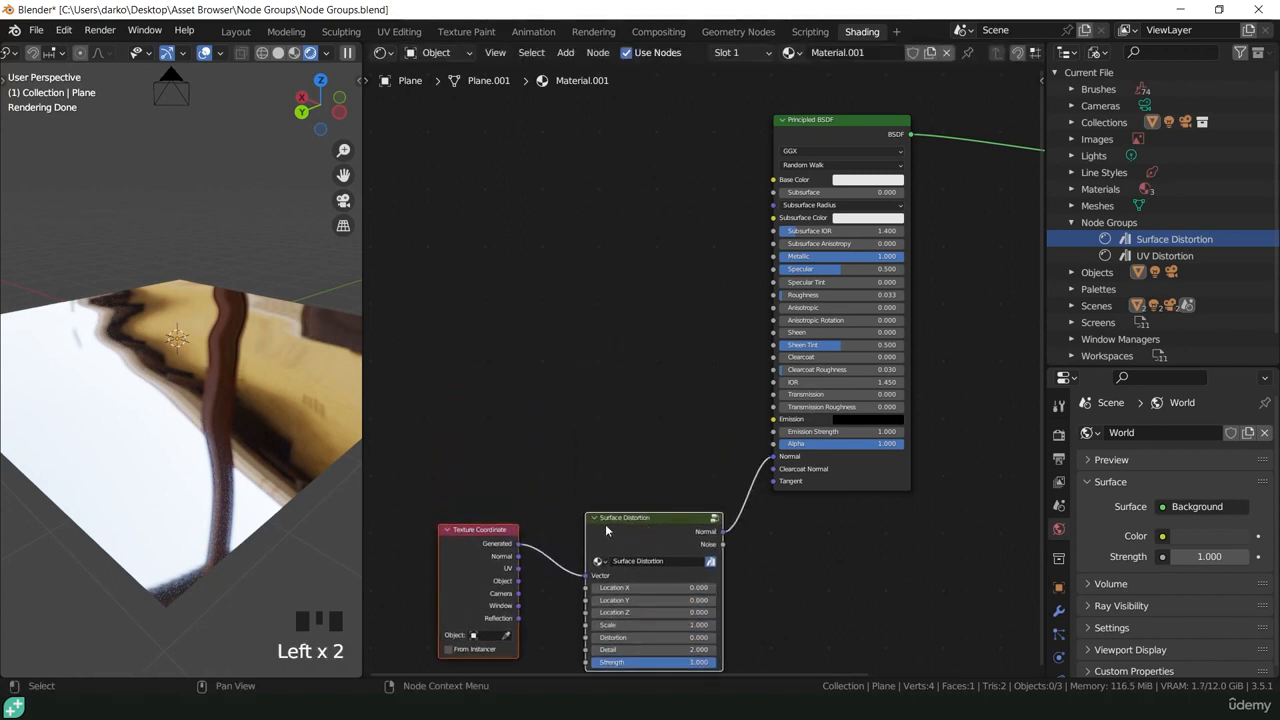
{"action": "scroll", "coordinate": [600, 490], "scroll_direction": "down", "scroll_amount": 4}
{"action": "middle_click_drag", "start_coordinate": [588, 482], "coordinate": [732, 540]}
{"action": "left_click", "coordinate": [682, 572]}
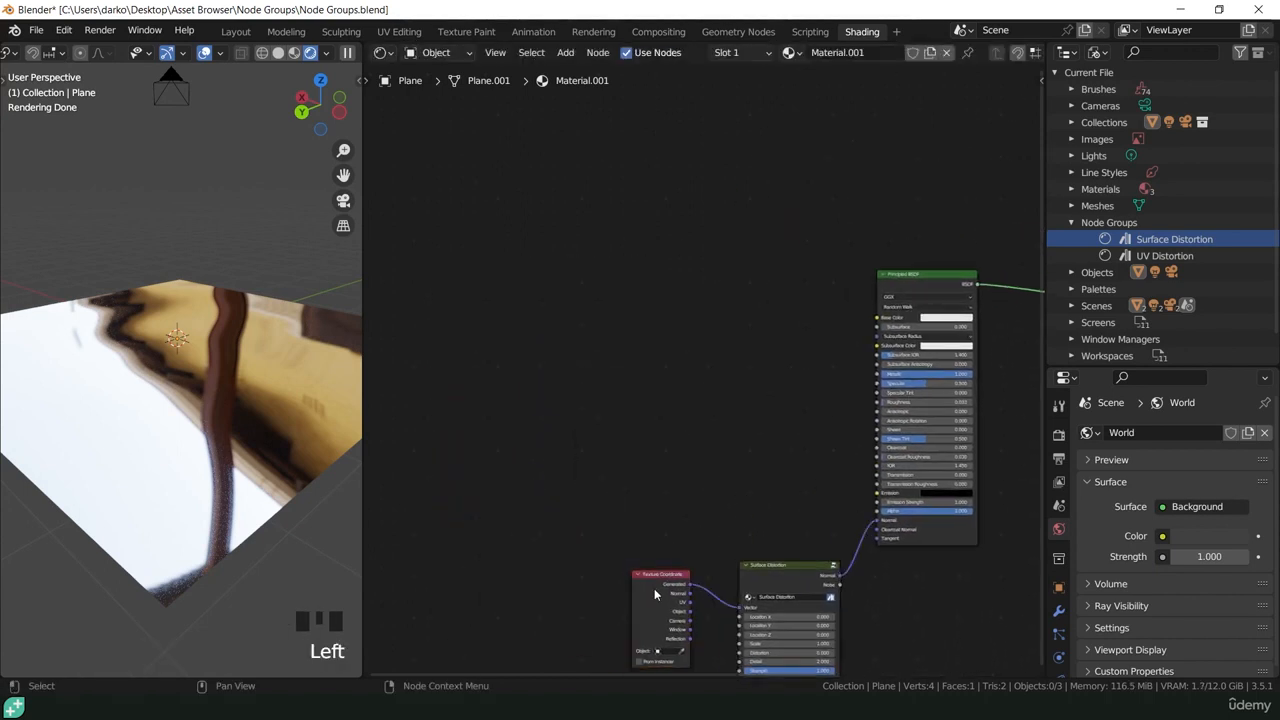
{"action": "left_click_drag", "start_coordinate": [655, 594], "coordinate": [440, 335]}
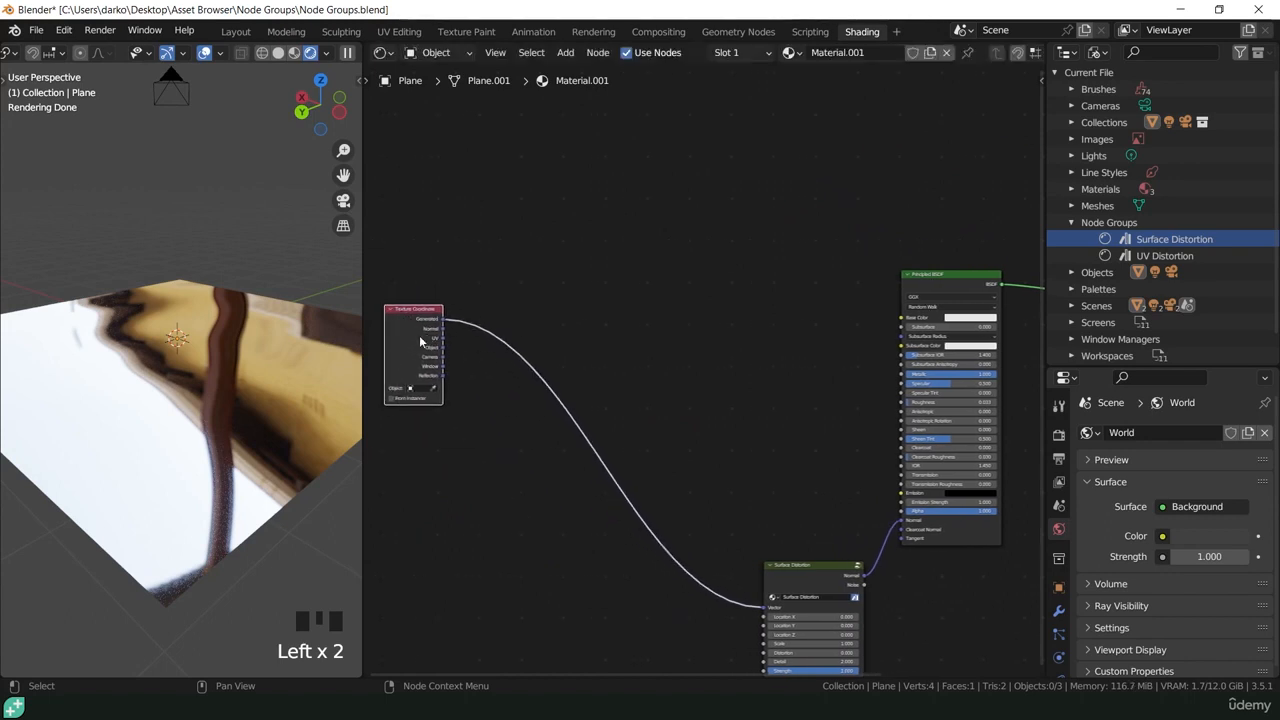
Add a Noise Texture node in the empty space between the Texture Coordinate and Principled BSDF nodes.
{"action": "middle_click_drag", "start_coordinate": [808, 317], "coordinate": [726, 338]}
{"action": "scroll", "coordinate": [763, 380], "scroll_direction": "up", "scroll_amount": 8}
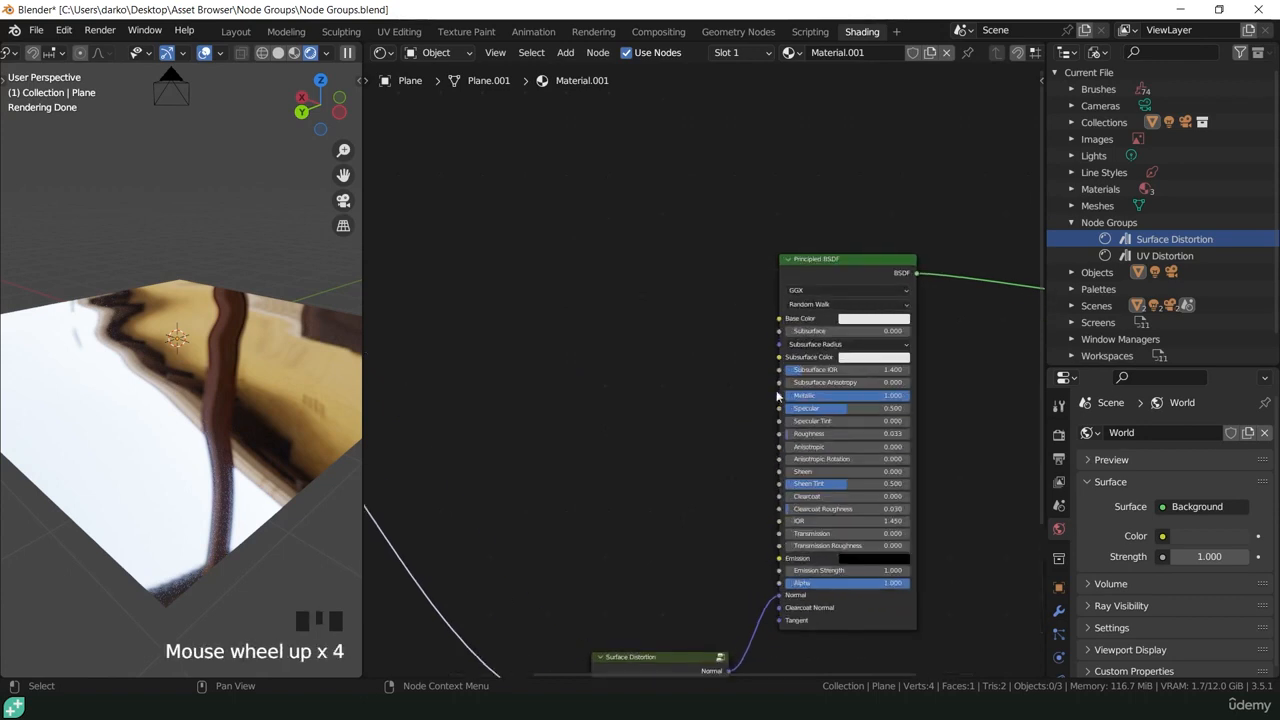
{"action": "scroll", "coordinate": [795, 445], "scroll_direction": "up", "scroll_amount": 3}
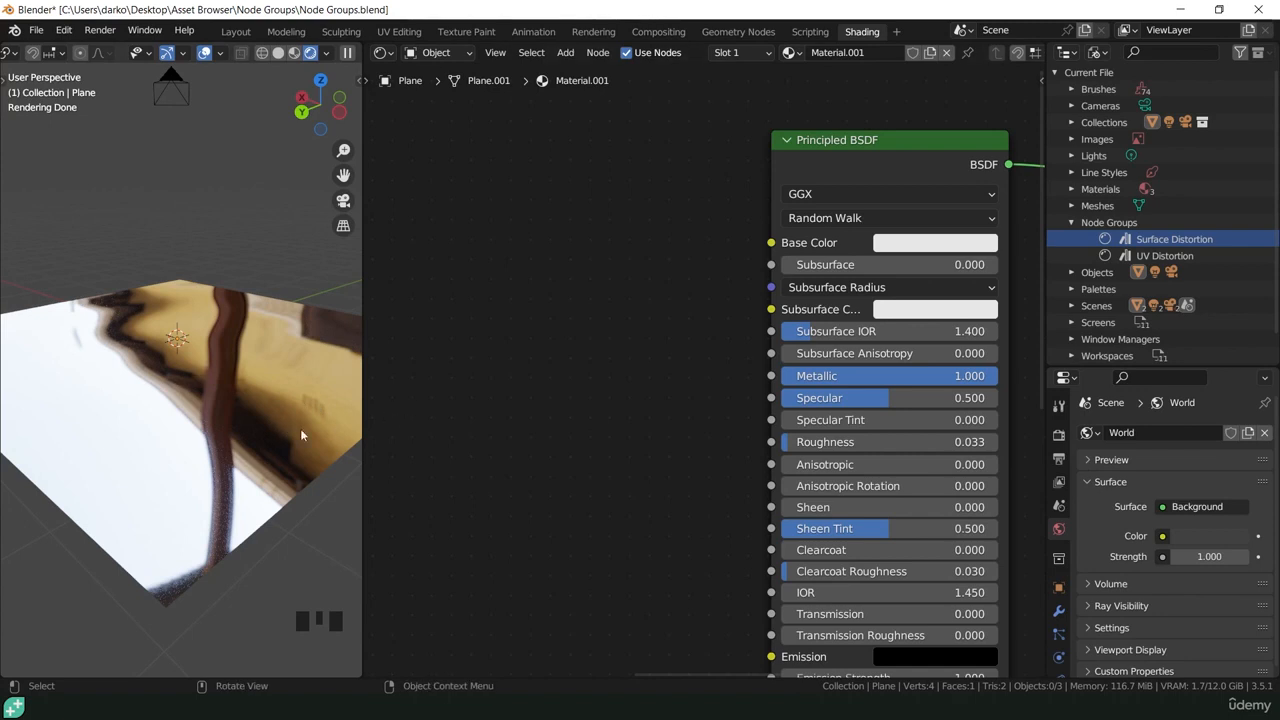
{"action": "middle_click_drag", "start_coordinate": [253, 396], "coordinate": [280, 425]}
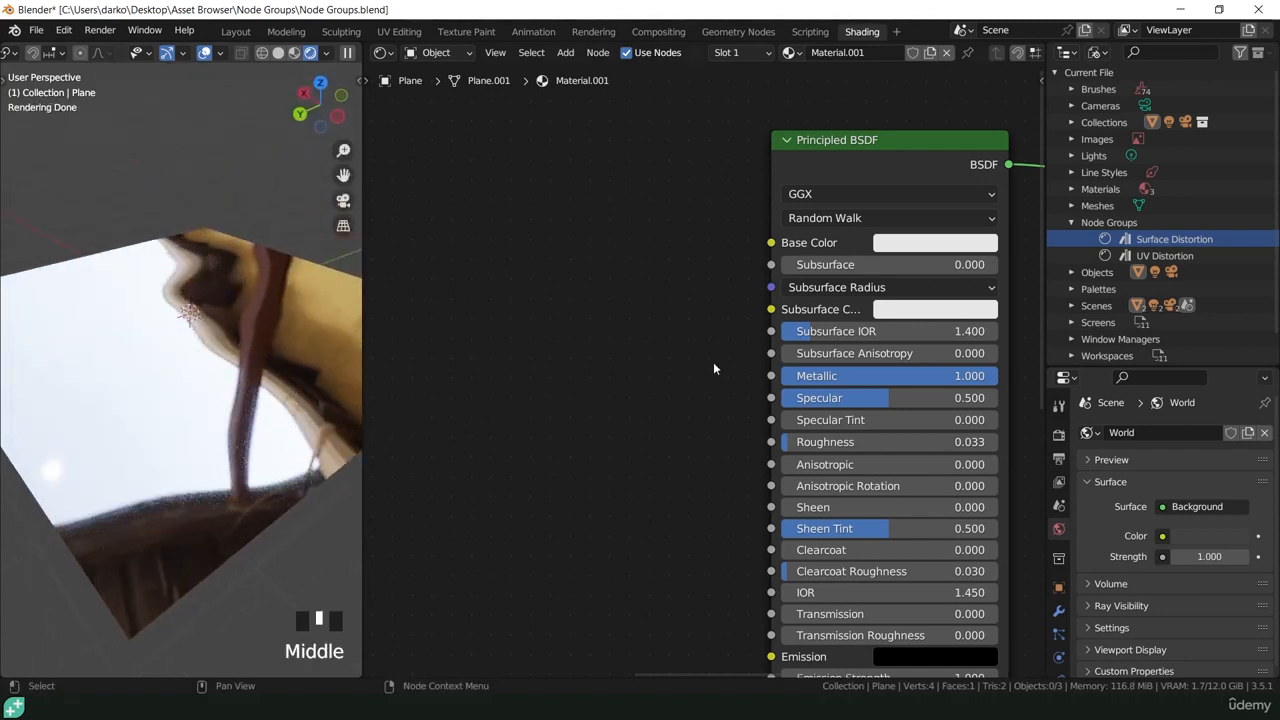
{"action": "scroll", "coordinate": [685, 364], "scroll_direction": "down", "scroll_amount": 10}
{"action": "middle_click_drag", "start_coordinate": [557, 348], "coordinate": [659, 388]}
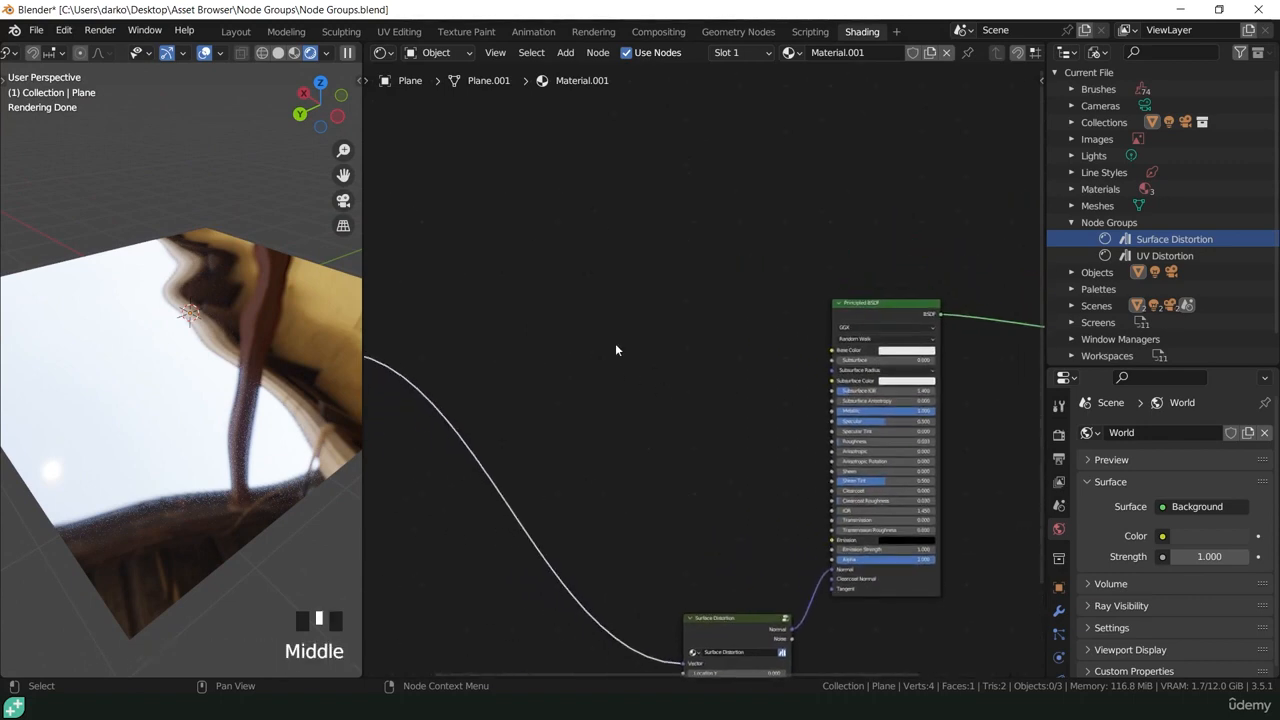
{"action": "left_click", "coordinate": [557, 315]}
{"action": "key", "text": "shift+a"}
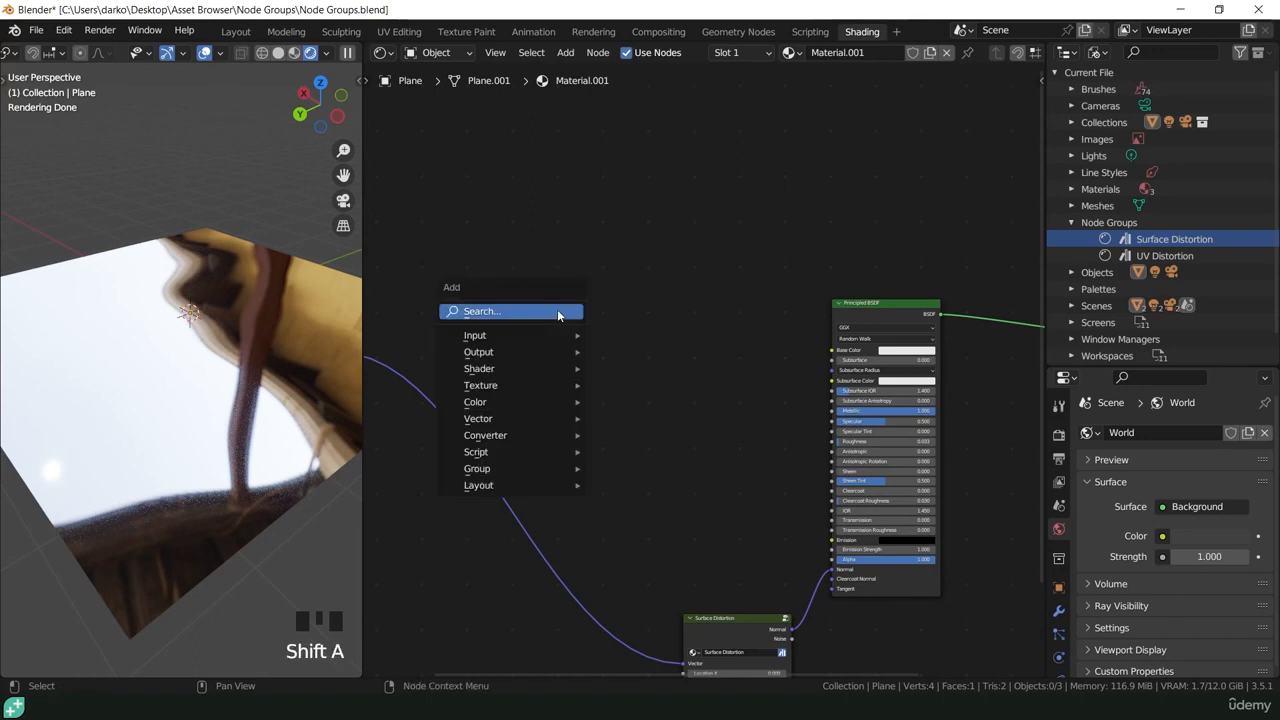
{"action": "mouse_move", "coordinate": [513, 386]}
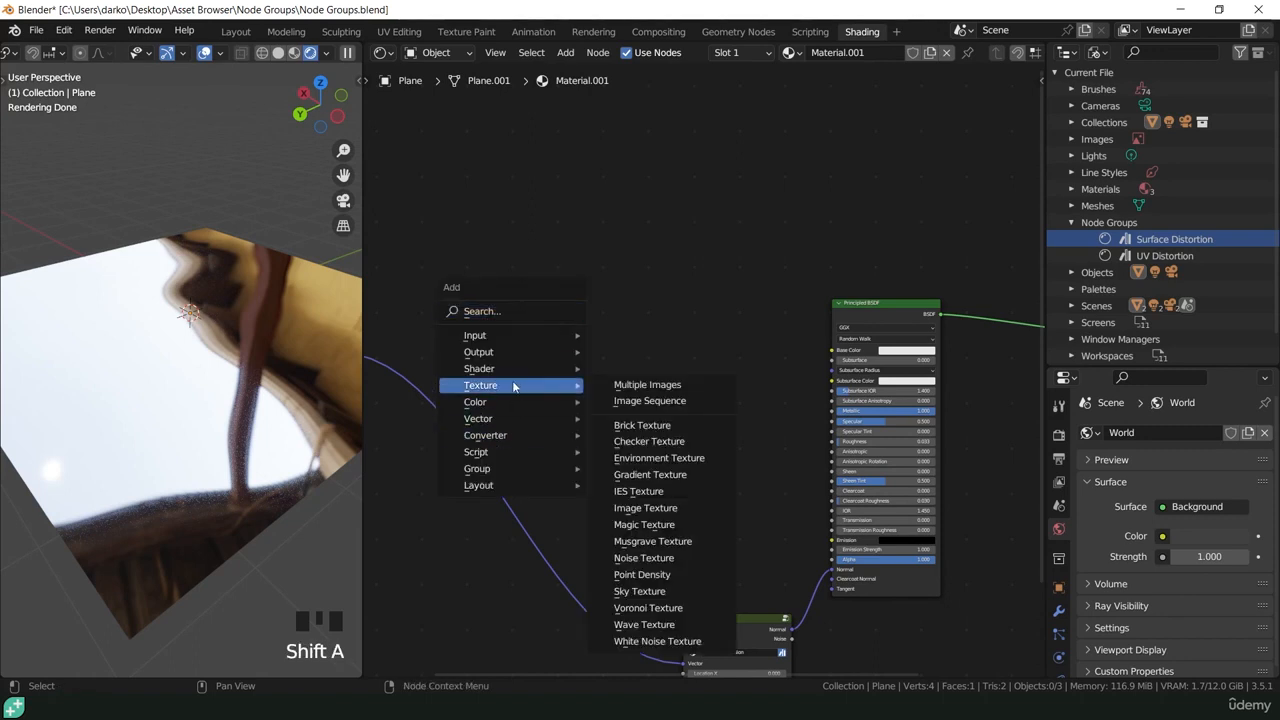
{"action": "left_click", "coordinate": [644, 557]}
{"action": "left_click", "coordinate": [513, 253]}
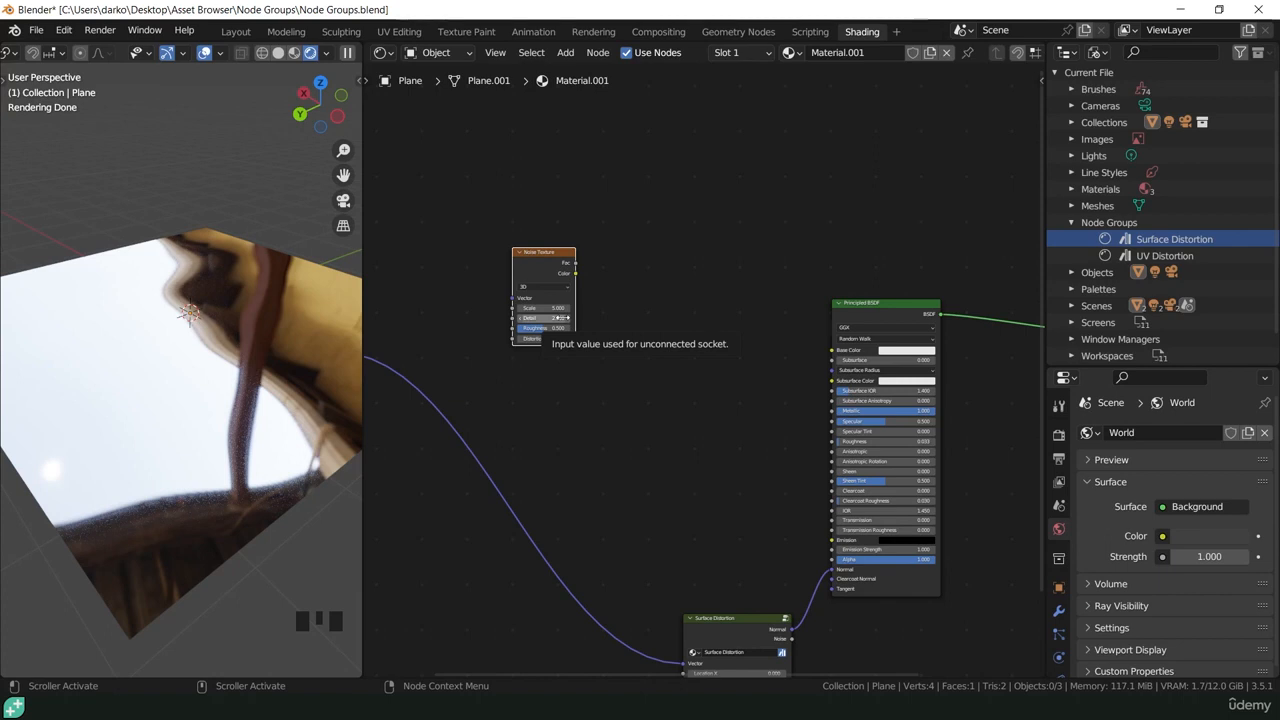
Link the Texture Coordinate to the Noise Texture's Vector input and move both outgoing links from Generated to Object.
{"action": "scroll", "coordinate": [558, 316], "scroll_direction": "up", "scroll_amount": 8}
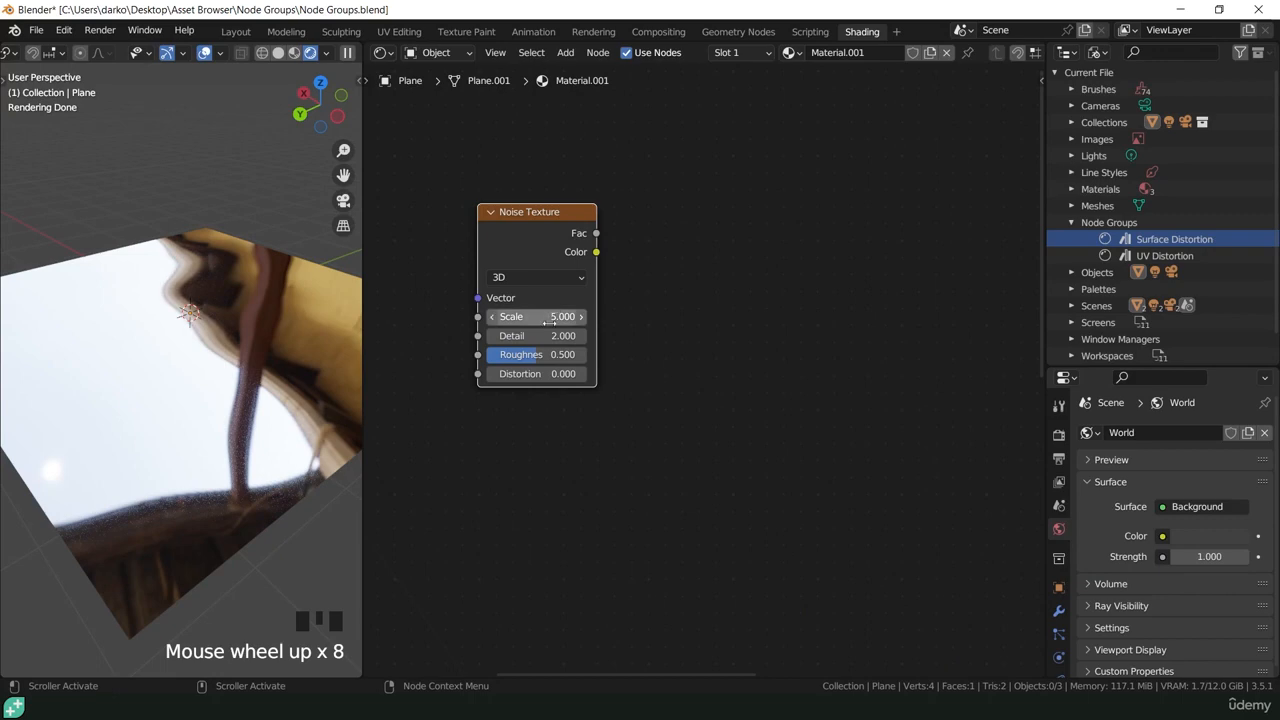
{"action": "scroll", "coordinate": [543, 317], "scroll_direction": "down", "scroll_amount": 4}
{"action": "middle_click_drag", "start_coordinate": [543, 317], "coordinate": [810, 336]}
{"action": "scroll", "coordinate": [633, 410], "scroll_direction": "down", "scroll_amount": 1}
{"action": "scroll", "coordinate": [633, 410], "scroll_direction": "up", "scroll_amount": 1}
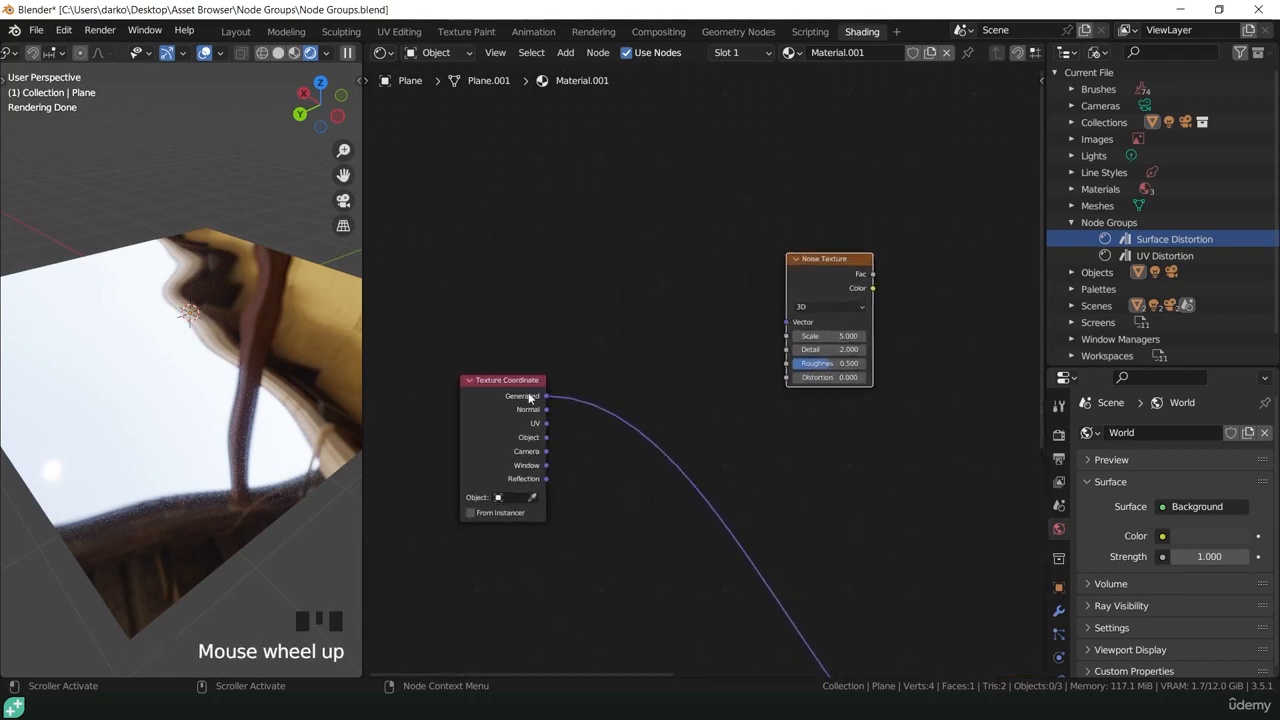
{"action": "left_click_drag", "start_coordinate": [545, 395], "coordinate": [786, 322]}
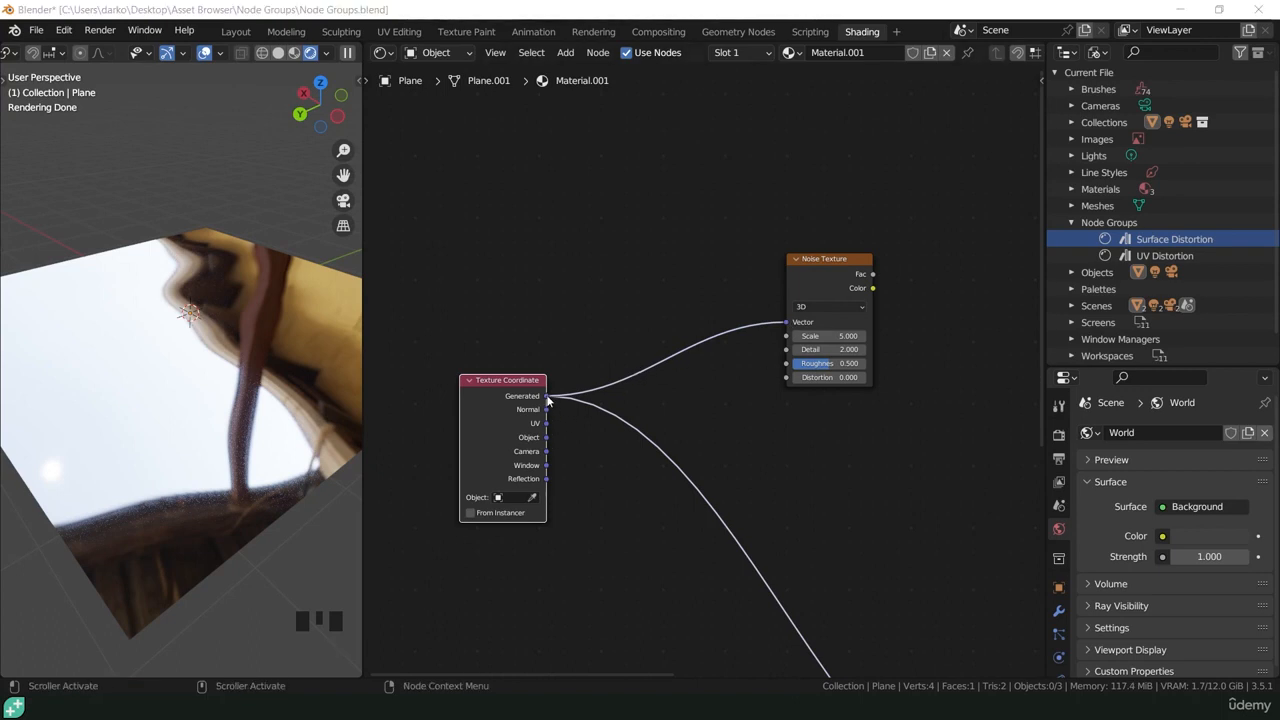
{"action": "left_click_drag", "start_coordinate": [547, 397], "coordinate": [549, 447]}
{"action": "left_click_drag", "start_coordinate": [556, 393], "coordinate": [548, 445]}
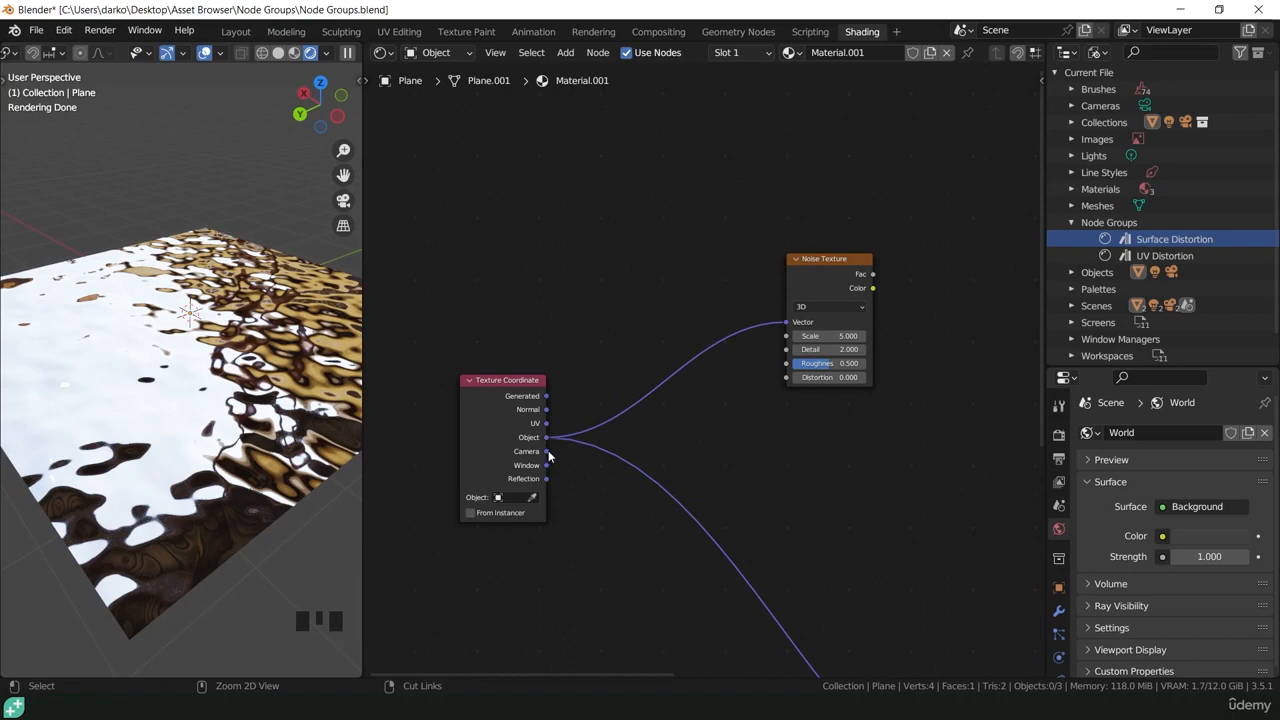
Reduce the Scale of the Surface Distortion node to about 0.11.
{"action": "scroll", "coordinate": [766, 517], "scroll_direction": "down", "scroll_amount": 5}
{"action": "middle_click_drag", "start_coordinate": [766, 517], "coordinate": [523, 277]}
{"action": "scroll", "coordinate": [661, 428], "scroll_direction": "up", "scroll_amount": 5}
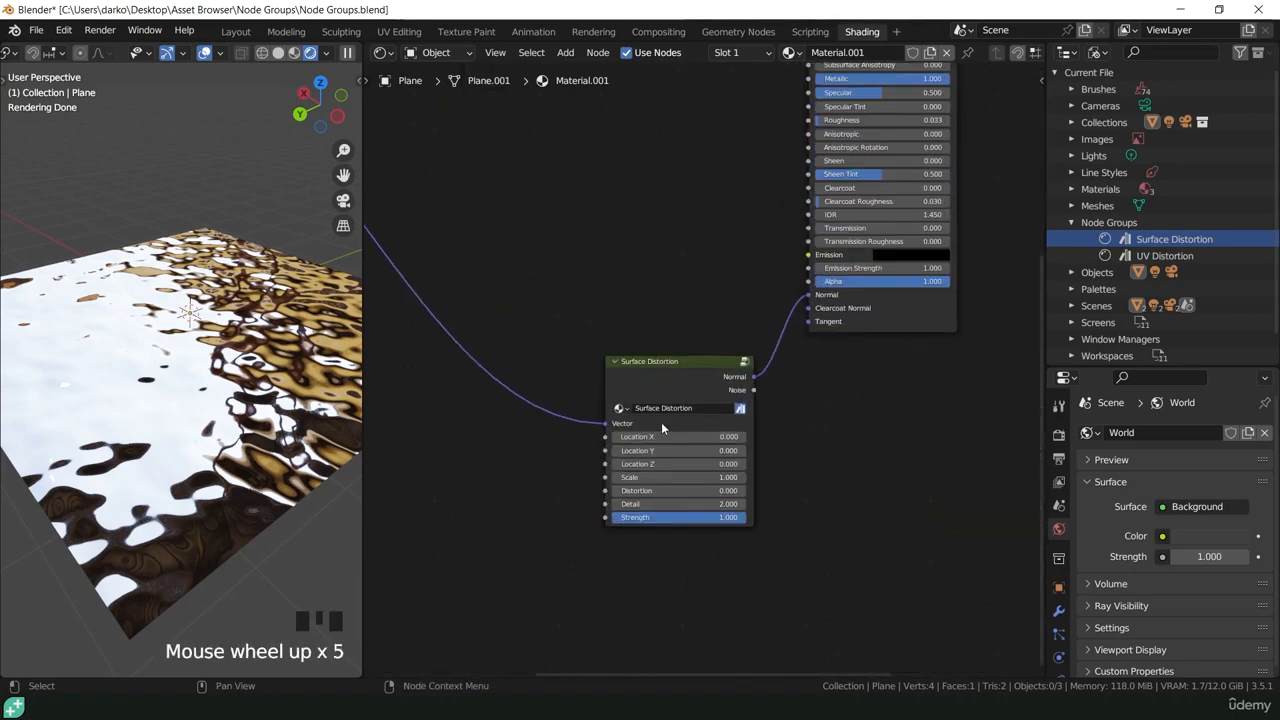
{"action": "scroll", "coordinate": [661, 428], "scroll_direction": "up", "scroll_amount": 4}
{"action": "left_click", "coordinate": [599, 497], "text": "shift"}
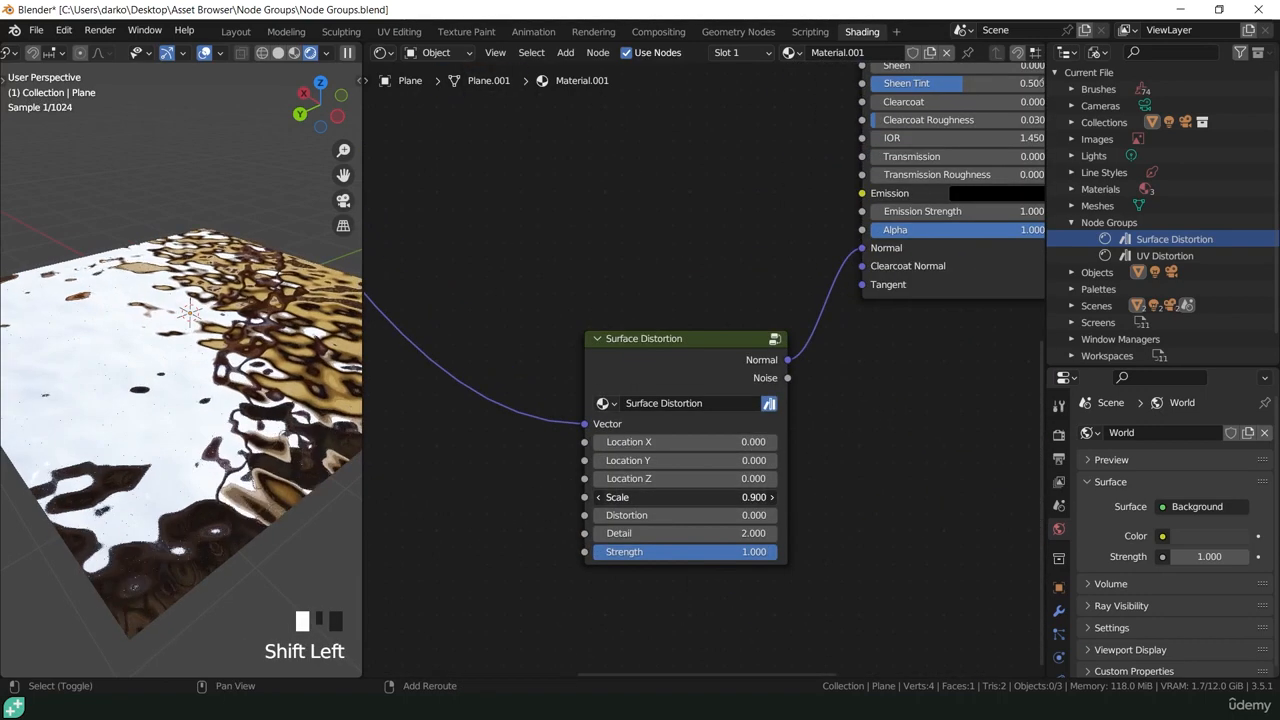
{"action": "left_click_drag", "start_coordinate": [685, 497], "coordinate": [609, 497], "text": "shift"}
Preview the Noise Texture's Fac output directly on the plane.
{"action": "scroll", "coordinate": [616, 315], "scroll_direction": "down", "scroll_amount": 6}
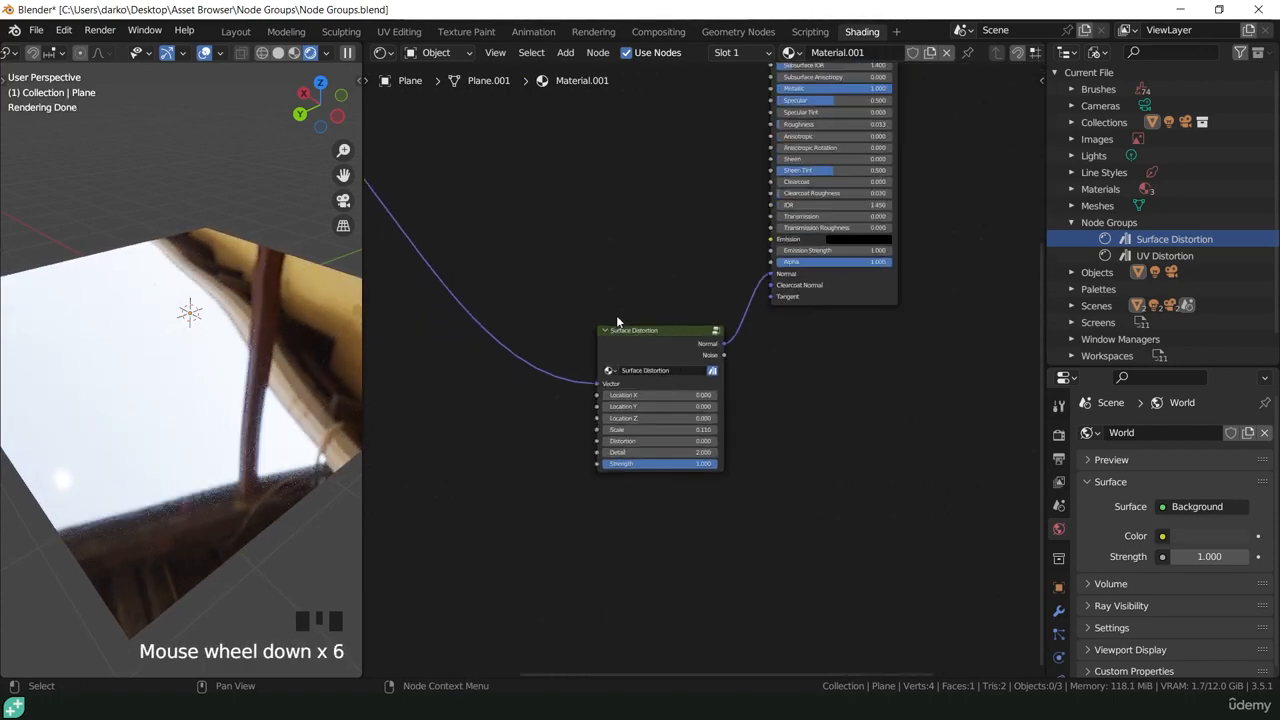
{"action": "middle_click_drag", "start_coordinate": [616, 315], "coordinate": [666, 311], "text": "shift"}
{"action": "scroll", "coordinate": [686, 383], "scroll_direction": "up", "scroll_amount": 7}
{"action": "left_click", "coordinate": [664, 306], "text": "ctrl+shift"}
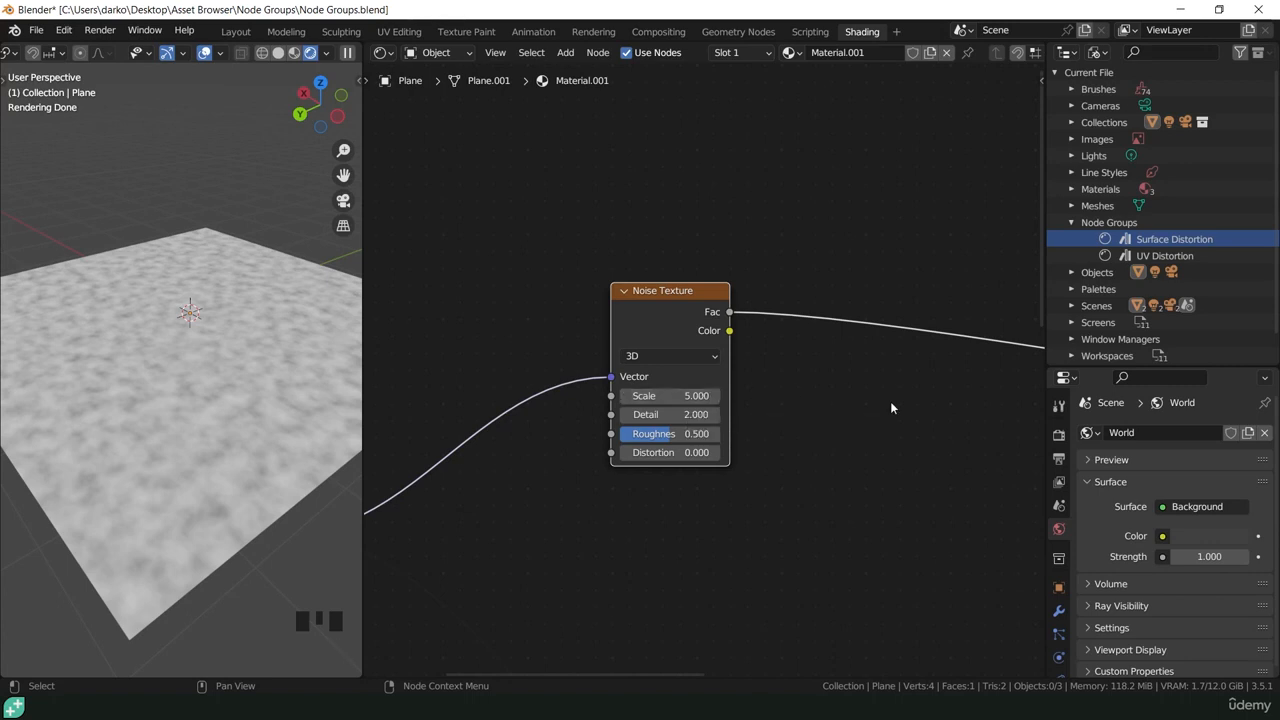
Set the Noise Texture's Scale to 1 and its Detail to 15.
{"action": "scroll", "coordinate": [728, 390], "scroll_direction": "up", "scroll_amount": 2}
{"action": "left_click", "coordinate": [662, 398]}
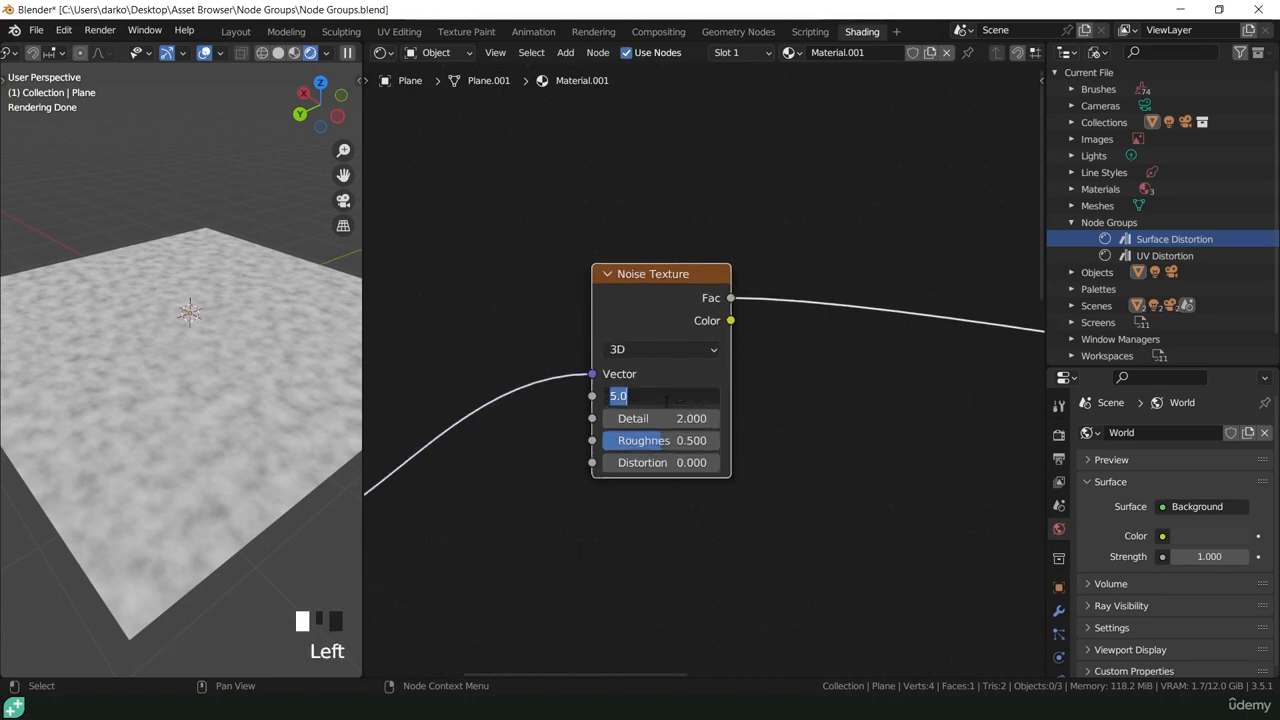
{"action": "type", "text": "1"}
{"action": "key", "text": "Return"}
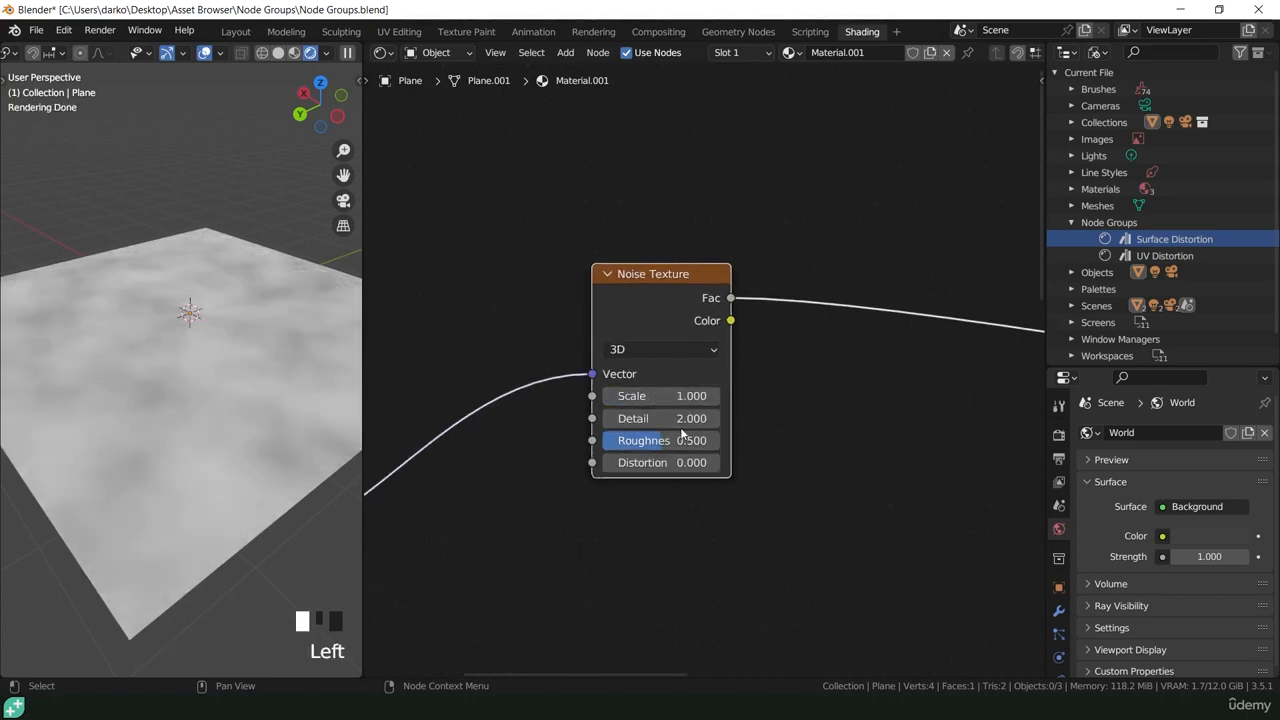
{"action": "left_click", "coordinate": [667, 418]}
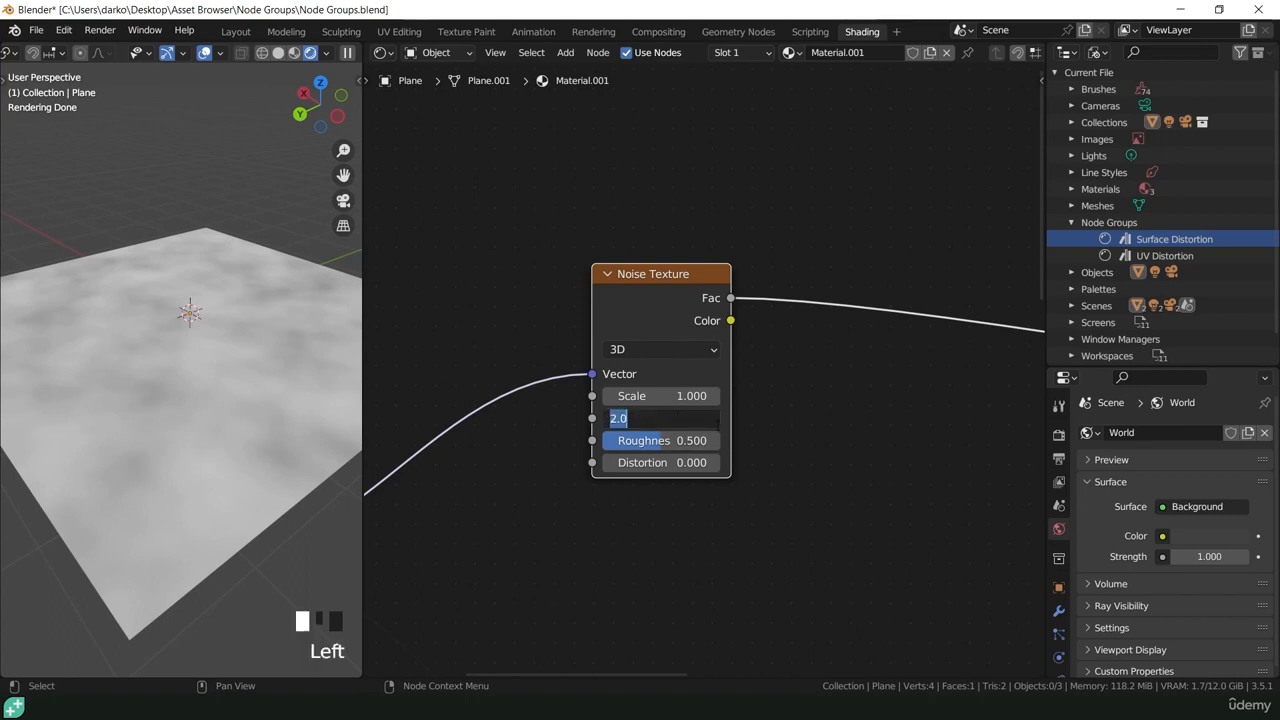
{"action": "type", "text": "15"}
{"action": "key", "text": "Return"}
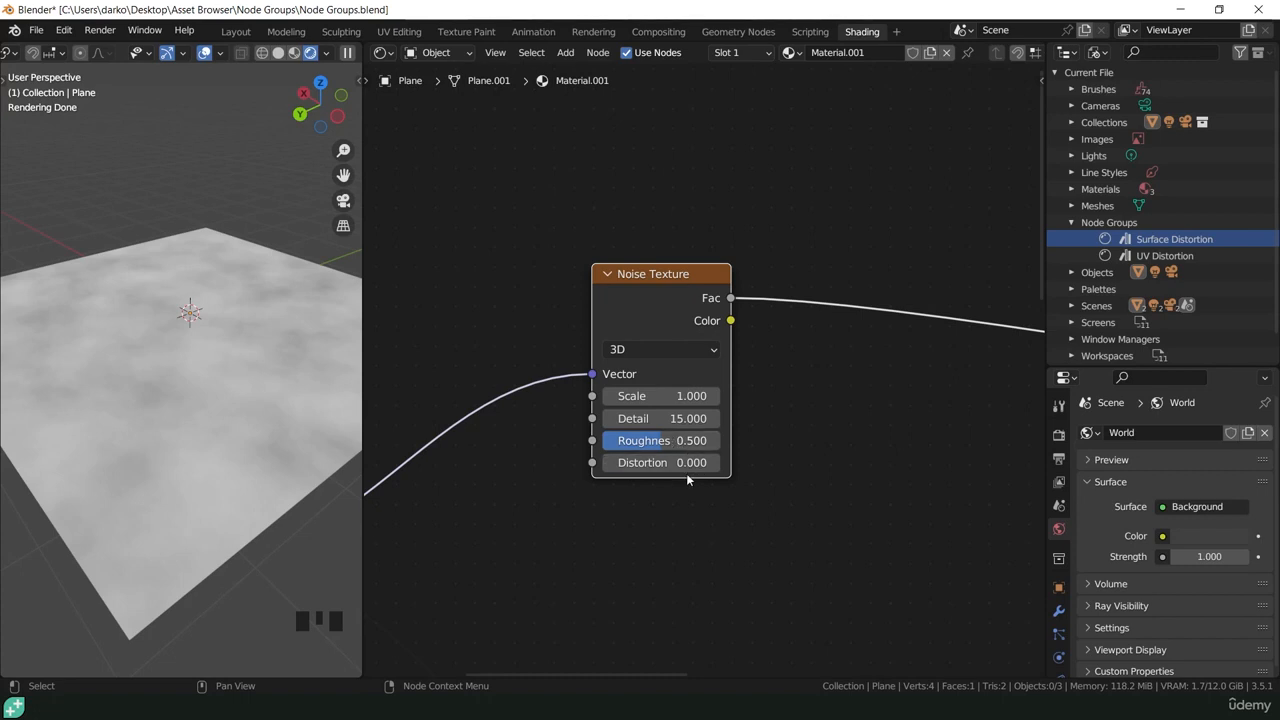
Raise the Noise Texture's Distortion to 1.8 and inspect the pattern on the plane.
{"action": "left_click_drag", "start_coordinate": [680, 462], "coordinate": [790, 462]}
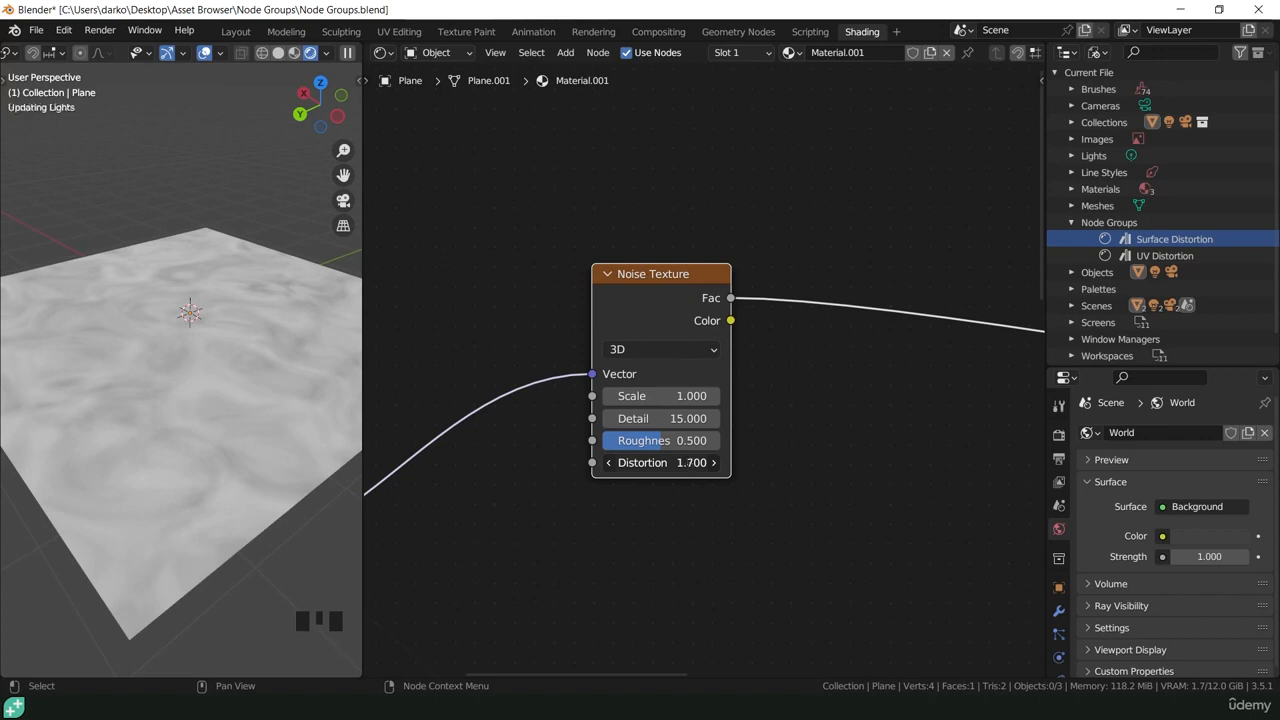
{"action": "left_click", "coordinate": [713, 462]}
{"action": "middle_click_drag", "start_coordinate": [260, 324], "coordinate": [170, 298]}
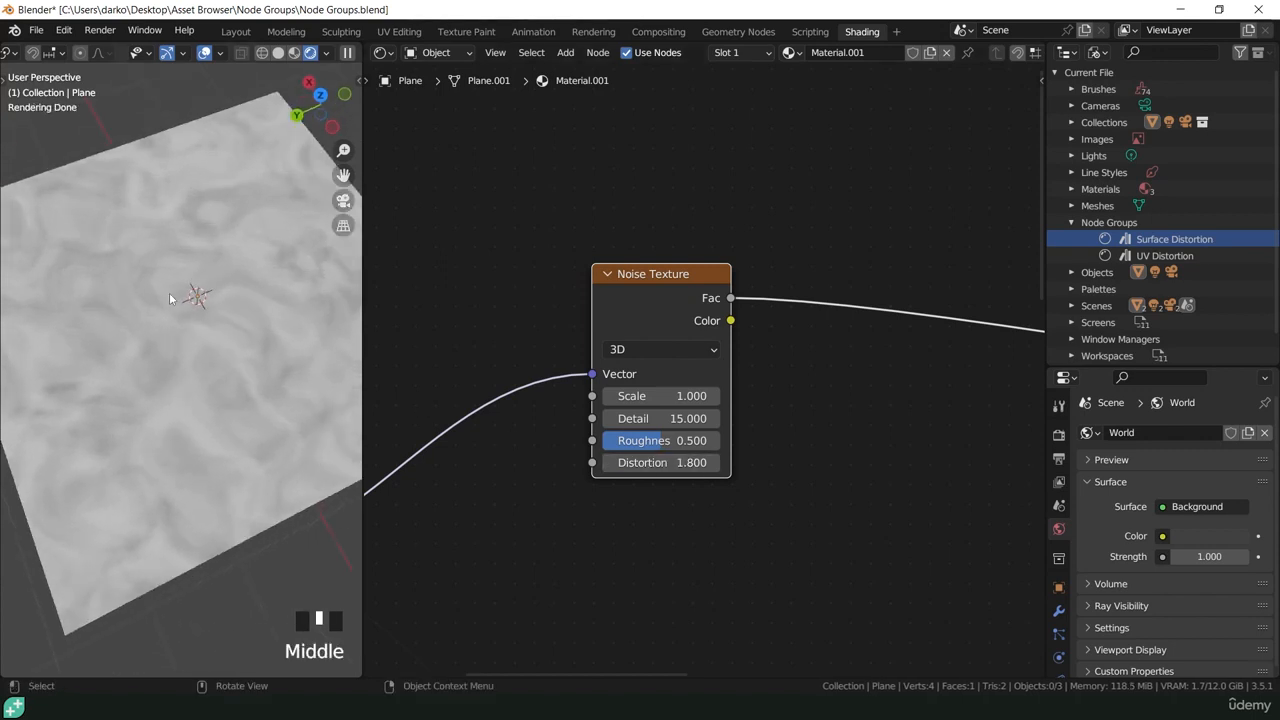
{"action": "scroll", "coordinate": [140, 312], "scroll_direction": "up", "scroll_amount": 4}
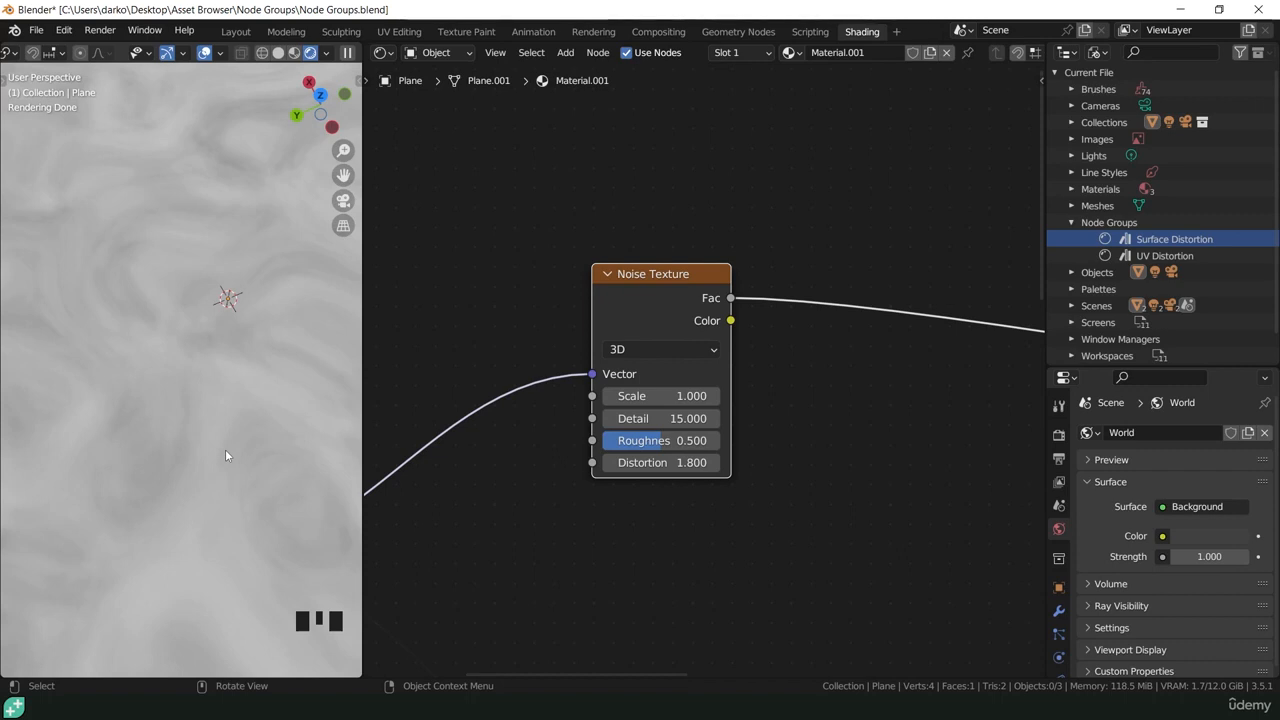
{"action": "scroll", "coordinate": [226, 454], "scroll_direction": "down", "scroll_amount": 4}
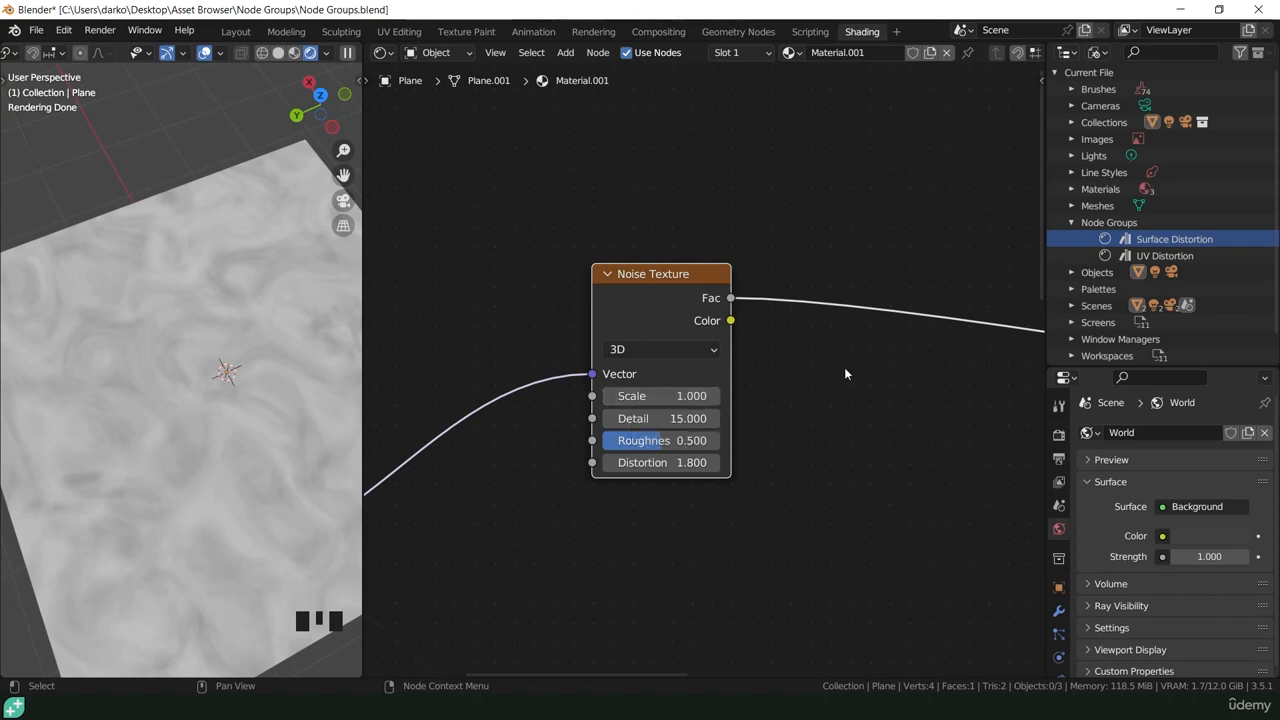
Insert a Map Range node on the link leaving the Noise Texture's Fac output.
{"action": "middle_click_drag", "start_coordinate": [846, 366], "coordinate": [674, 377], "text": "shift"}
{"action": "left_click", "coordinate": [467, 312], "text": "ctrl+shift"}
{"action": "left_click", "coordinate": [467, 309], "text": "ctrl+shift"}
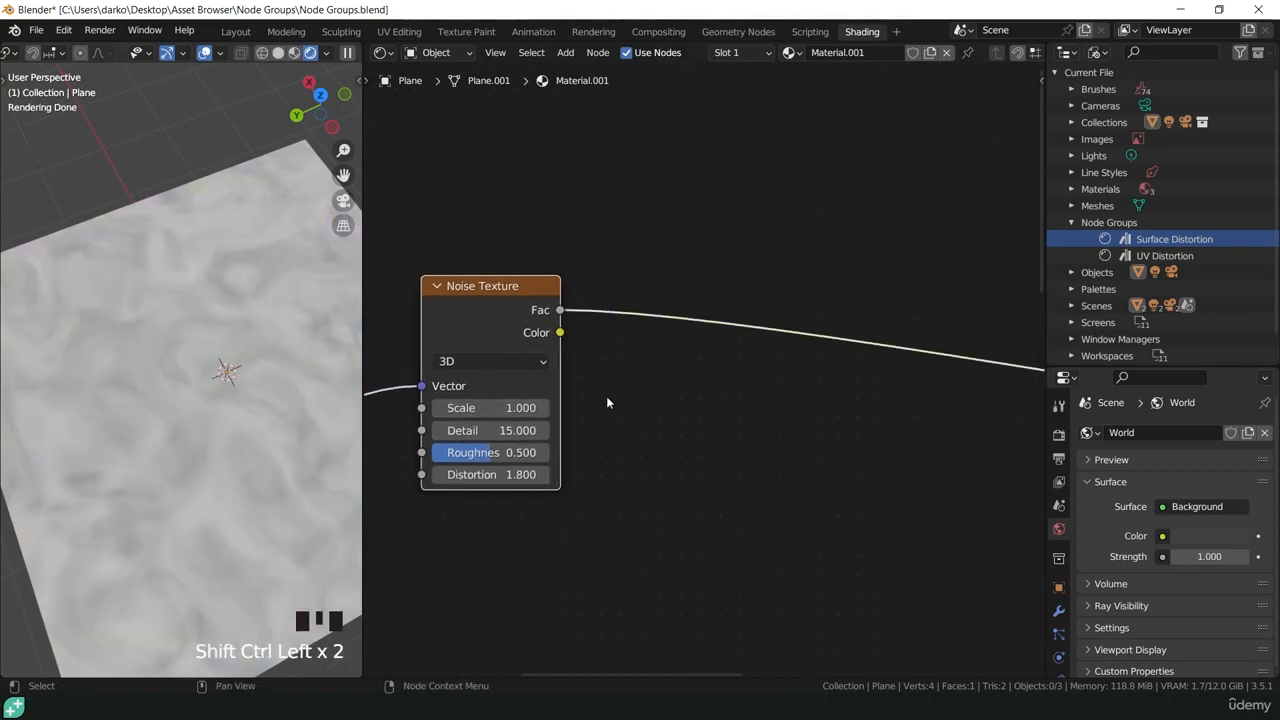
{"action": "left_click", "coordinate": [644, 368]}
{"action": "key", "text": "shift+a"}
{"action": "mouse_move", "coordinate": [600, 421]}
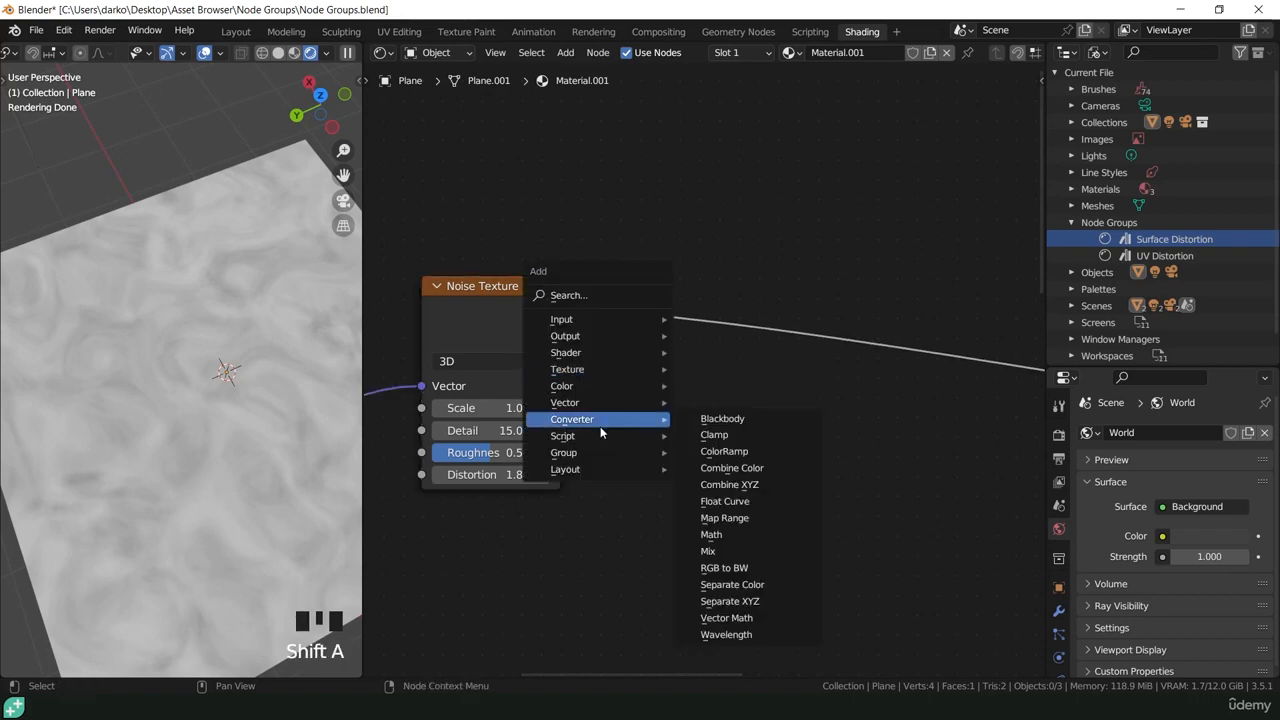
{"action": "left_click", "coordinate": [724, 518]}
{"action": "left_click", "coordinate": [596, 267]}
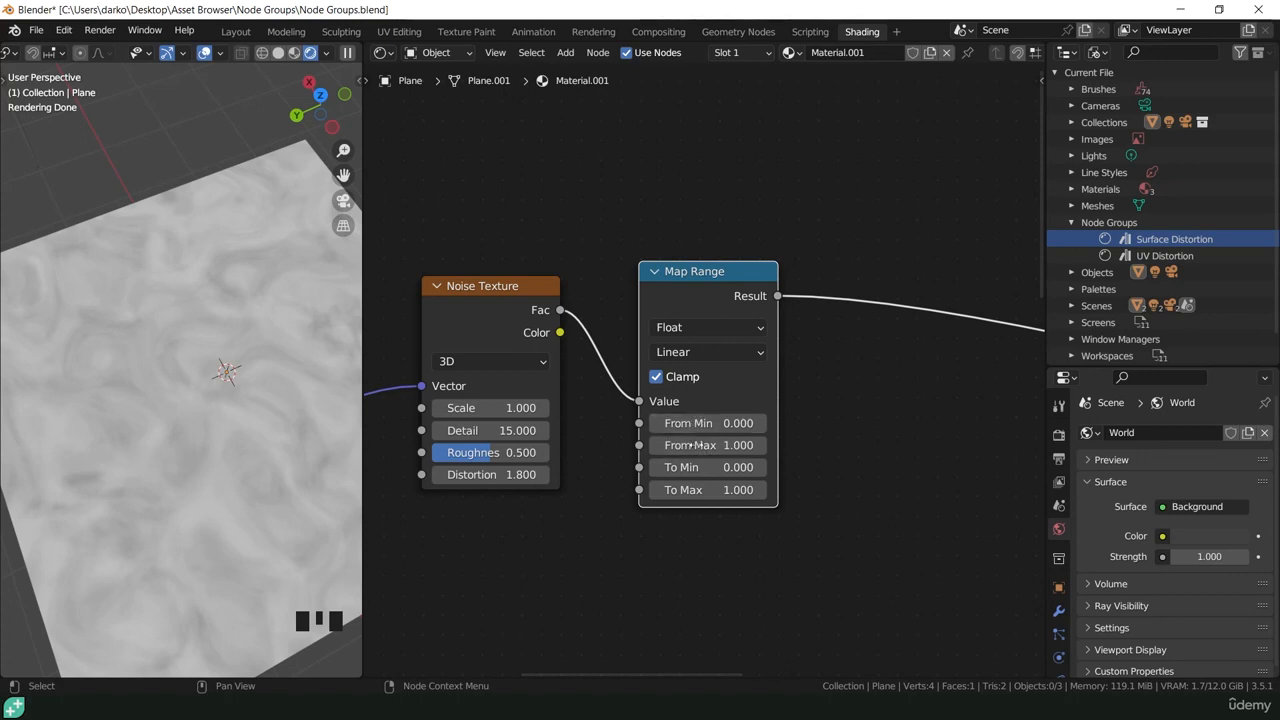
Set the Map Range node's From Min to 0.3 and From Max to 0.8, and inspect the contrast on the plane.
{"action": "left_click", "coordinate": [694, 423]}
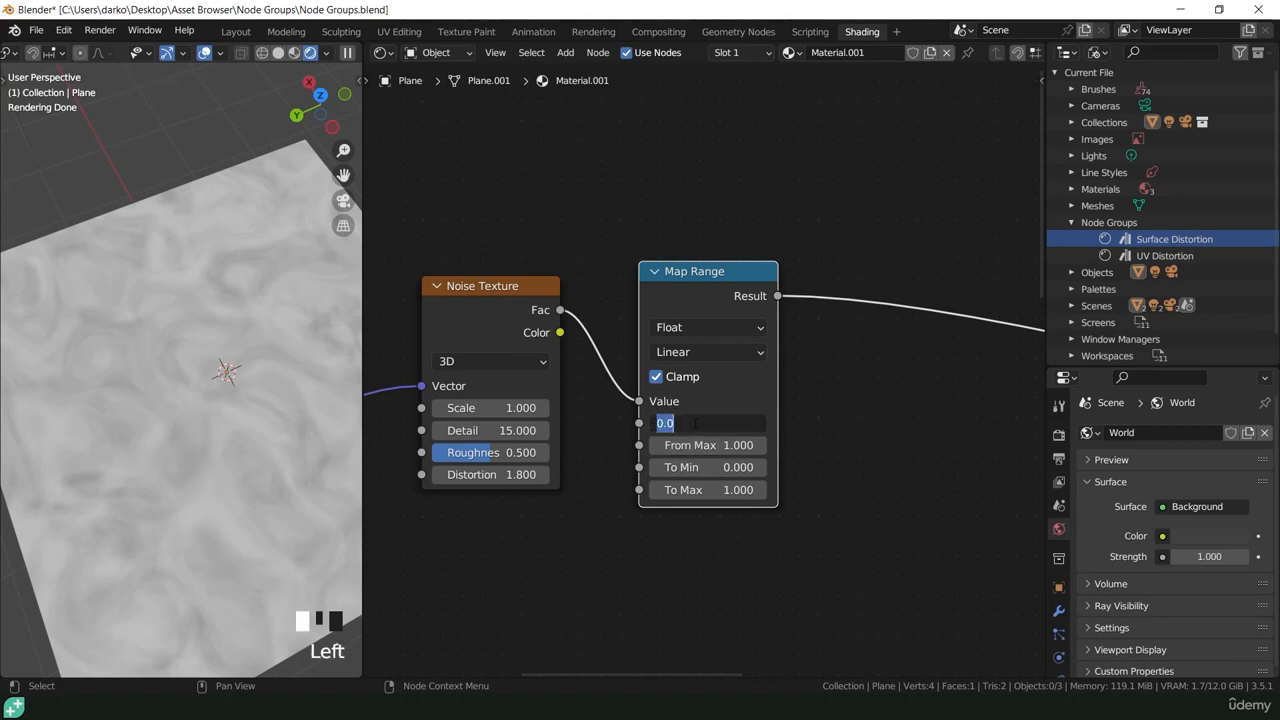
{"action": "type", "text": ".3"}
{"action": "left_click", "coordinate": [701, 444]}
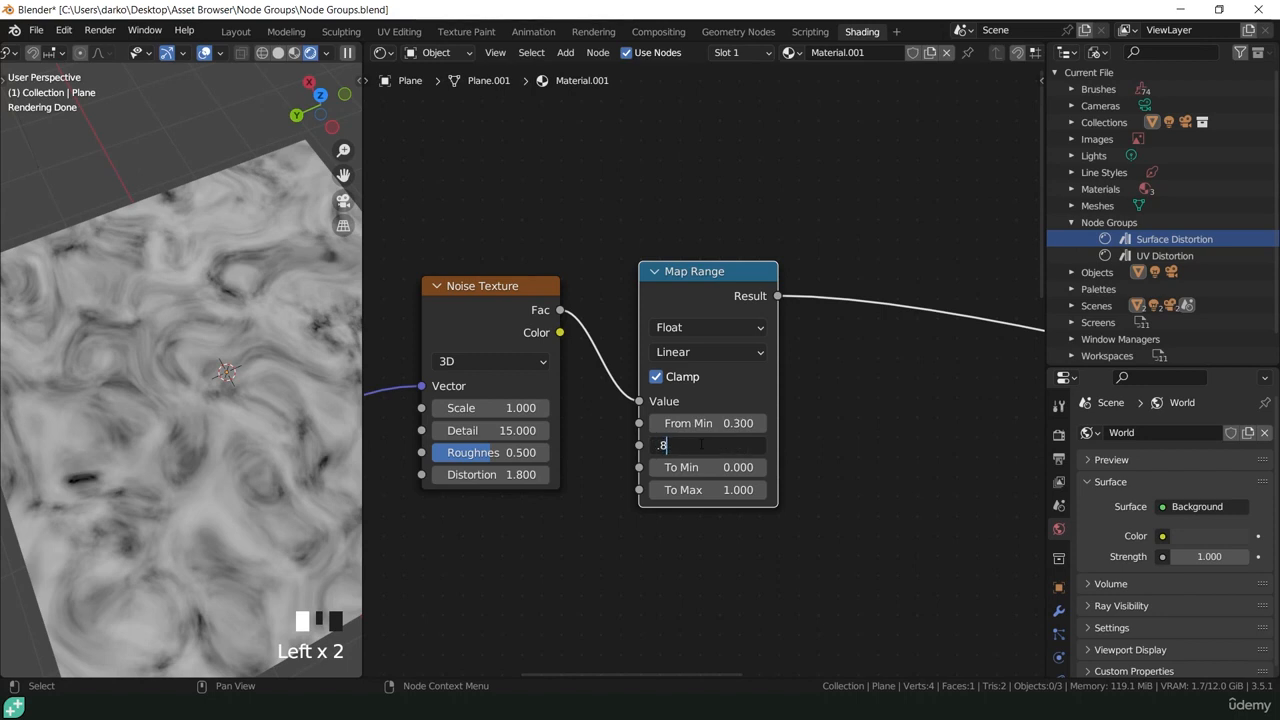
{"action": "type", "text": ".8"}
{"action": "key", "text": "Return"}
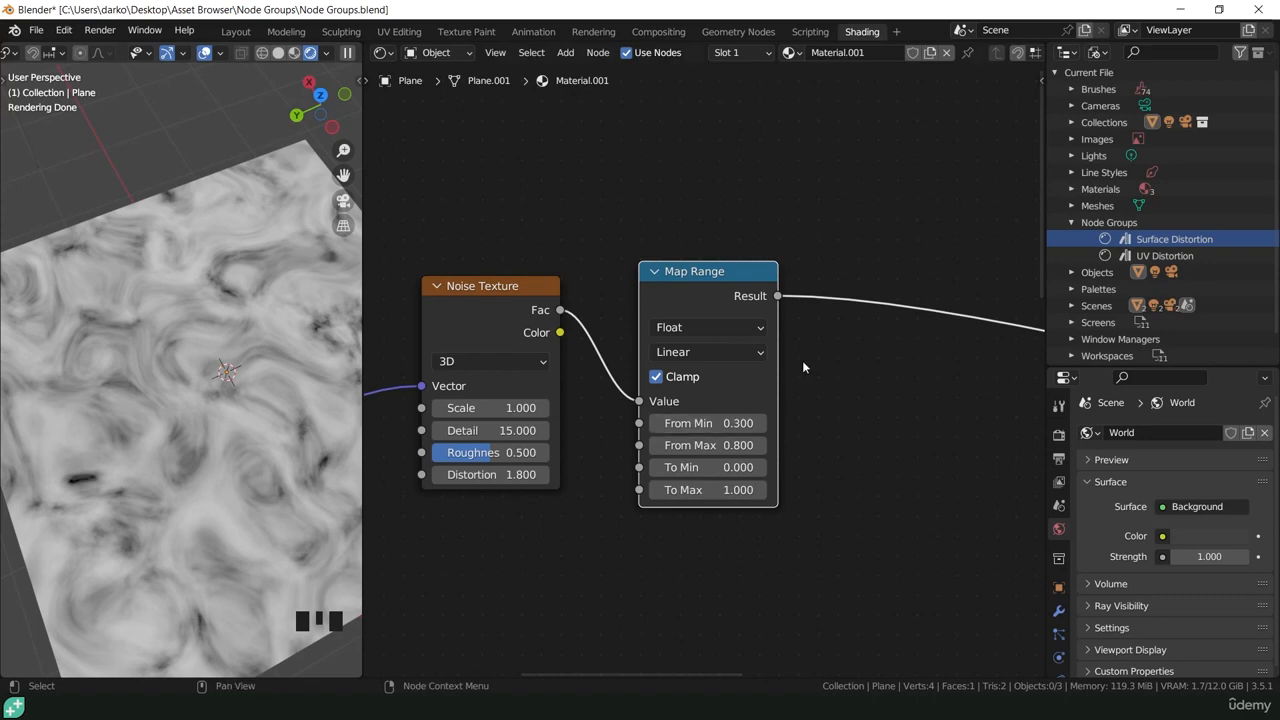
{"action": "middle_click_drag", "start_coordinate": [817, 355], "coordinate": [648, 347], "text": "shift"}
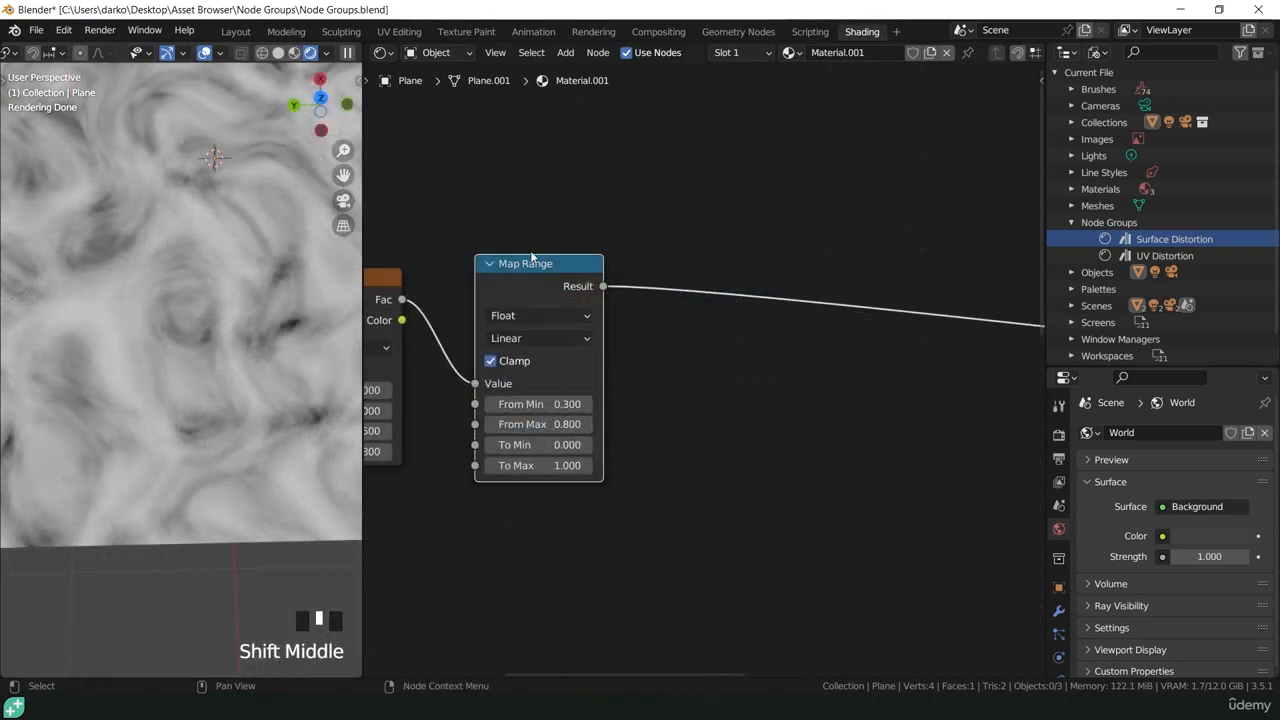
{"action": "scroll", "coordinate": [257, 335], "scroll_direction": "up", "scroll_amount": 2}
{"action": "scroll", "coordinate": [254, 345], "scroll_direction": "down", "scroll_amount": 3}
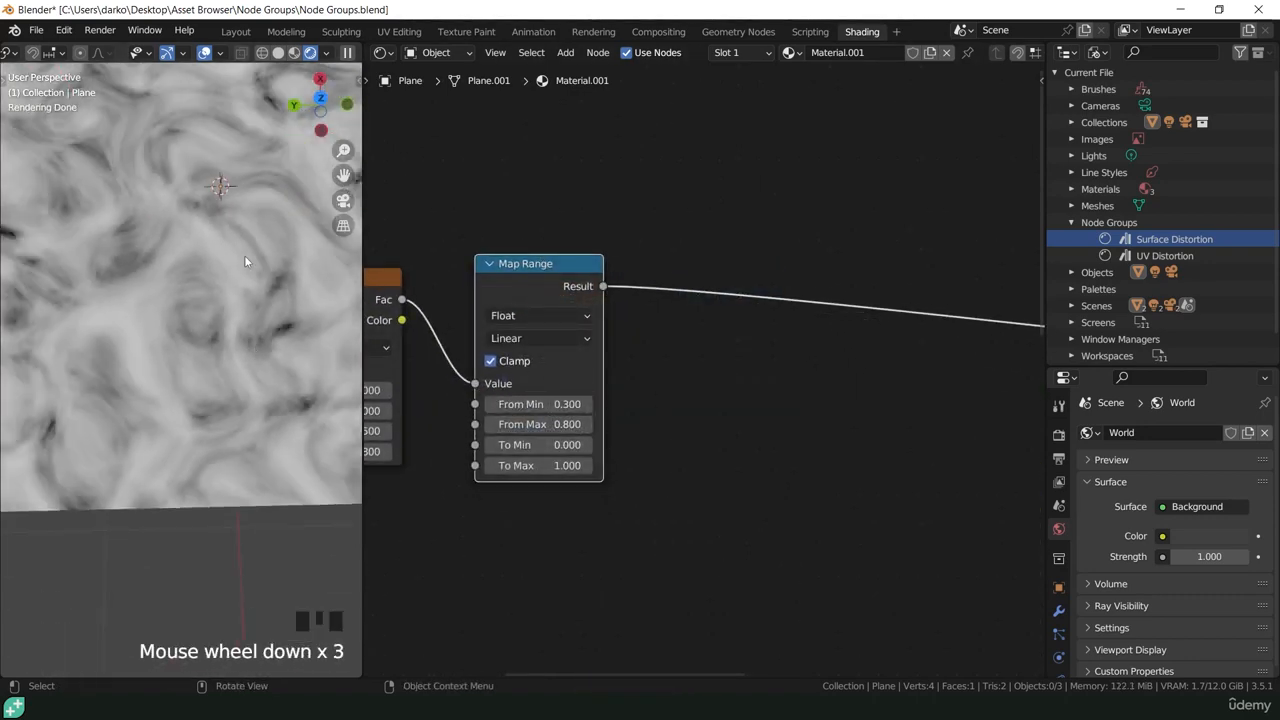
{"action": "scroll", "coordinate": [244, 255], "scroll_direction": "up", "scroll_amount": 3}
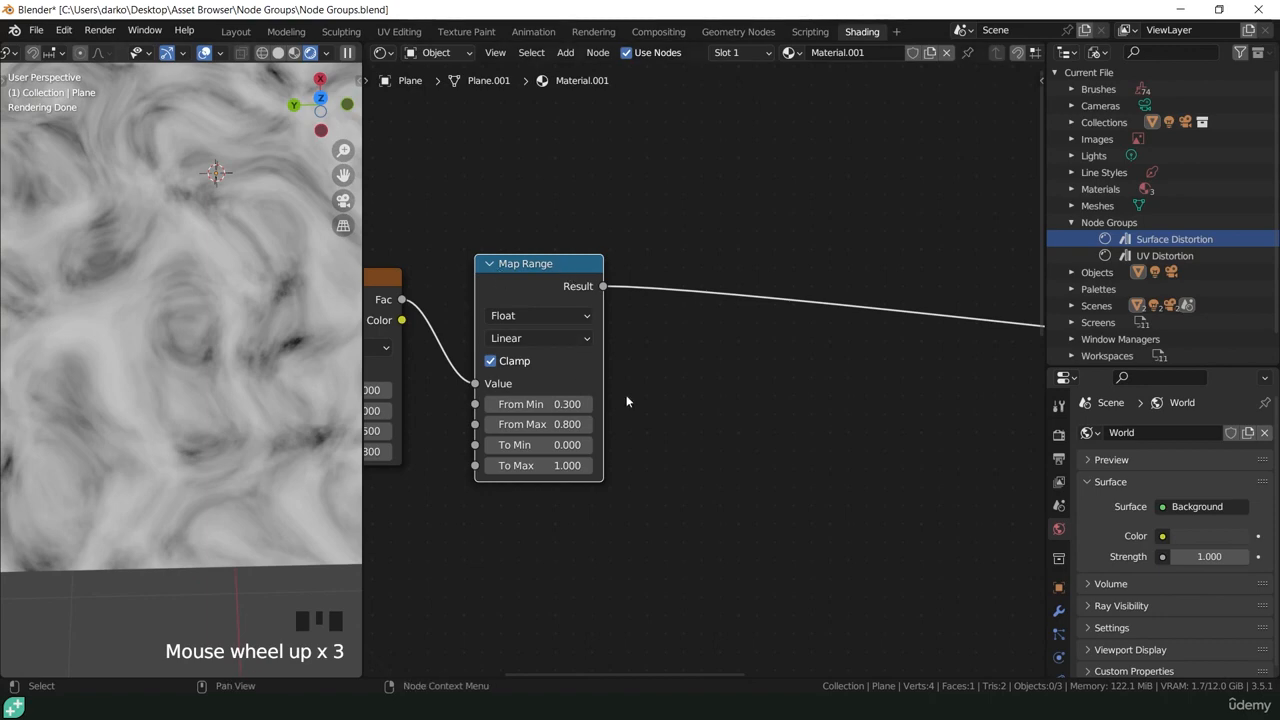
Connect the Map Range Result to the Principled BSDF's Roughness and preview the full shader on the plane.
{"action": "scroll", "coordinate": [789, 426], "scroll_direction": "down", "scroll_amount": 5}
{"action": "middle_click_drag", "start_coordinate": [789, 426], "coordinate": [524, 259]}
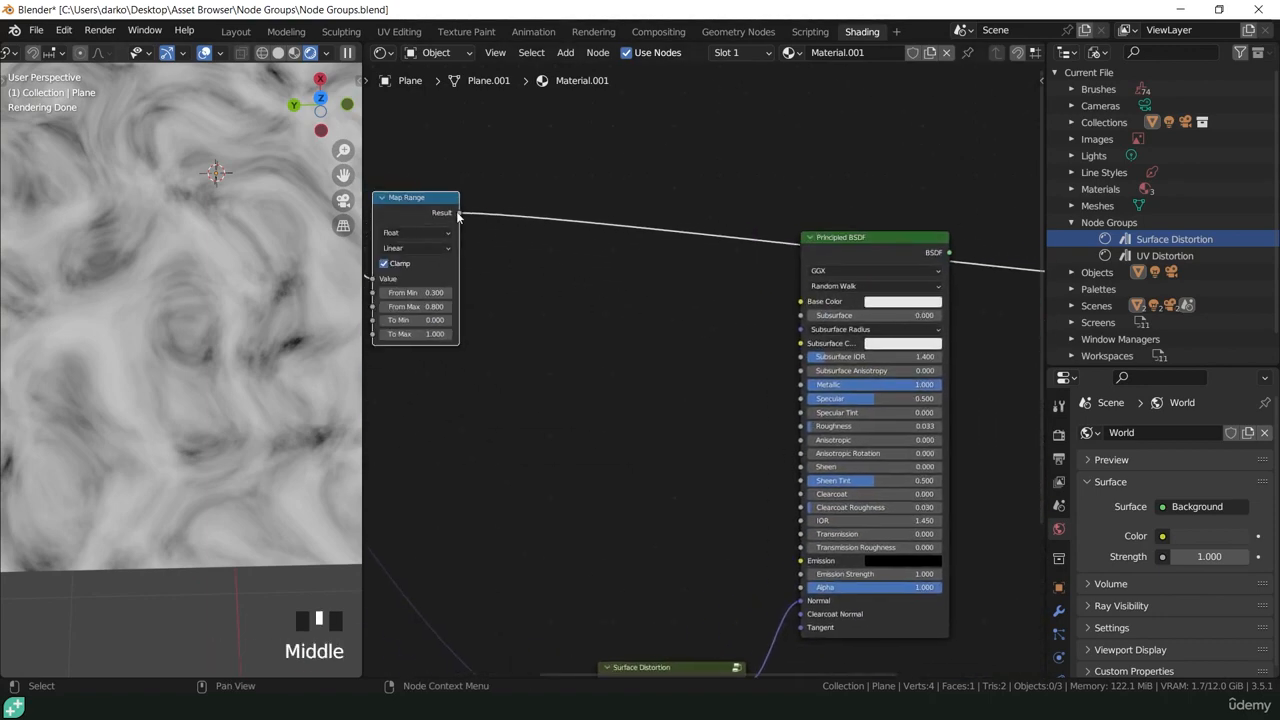
{"action": "left_click_drag", "start_coordinate": [458, 214], "coordinate": [801, 426]}
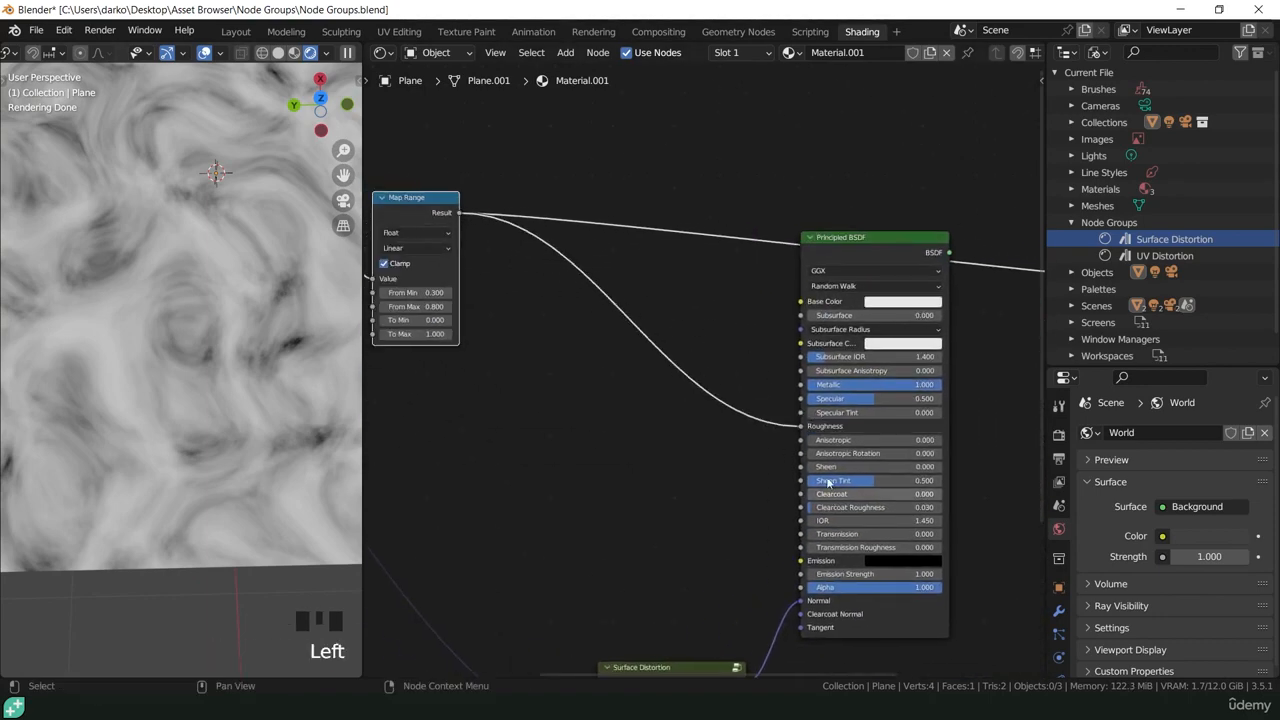
{"action": "left_click", "coordinate": [846, 241], "text": "ctrl+shift"}
{"action": "middle_click_drag", "start_coordinate": [200, 250], "coordinate": [195, 370]}
{"action": "middle_click_drag", "start_coordinate": [445, 382], "coordinate": [639, 407], "text": "shift"}
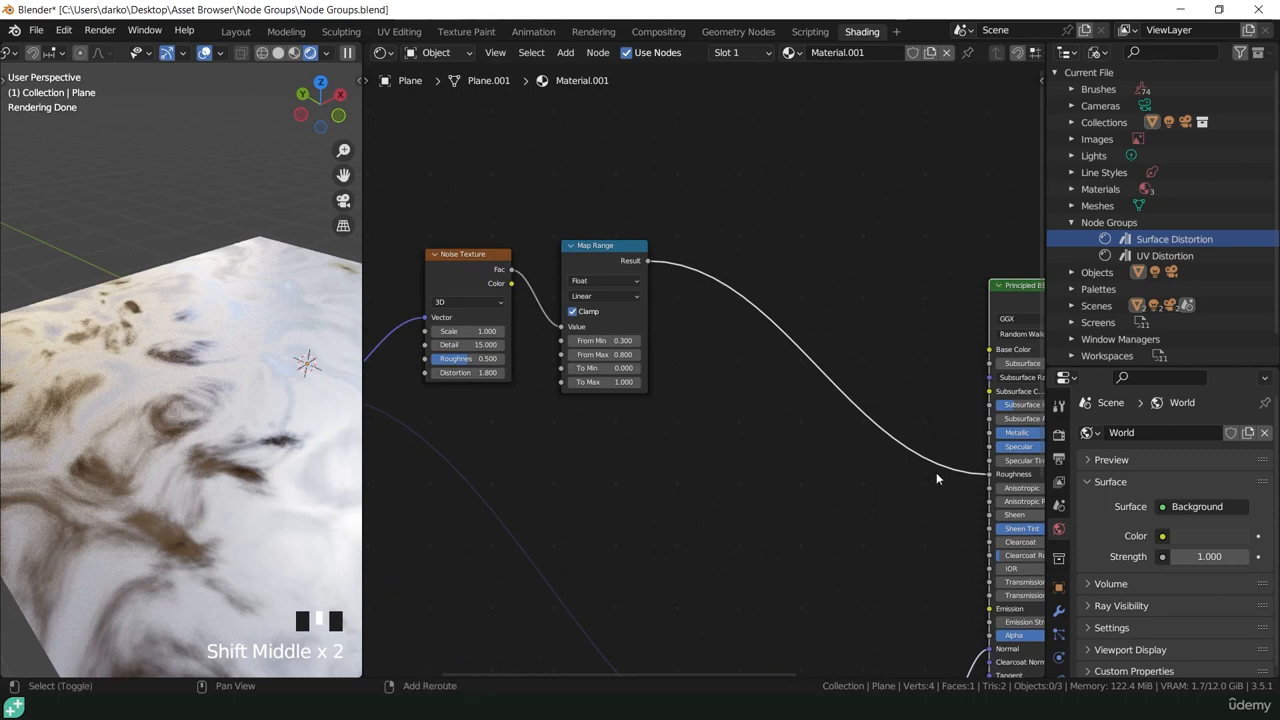
{"action": "middle_click_drag", "start_coordinate": [690, 451], "coordinate": [649, 457], "text": "shift"}
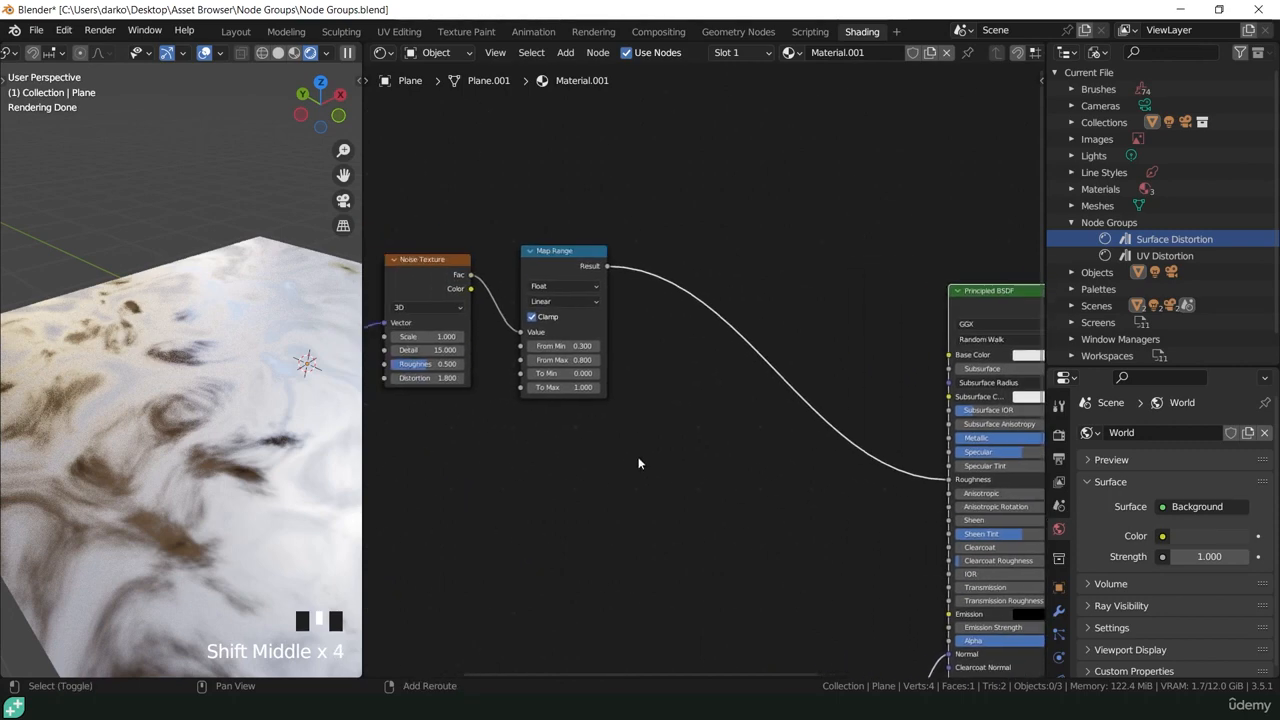
{"action": "left_click", "coordinate": [553, 259], "text": "ctrl+shift"}
{"action": "left_click", "coordinate": [1003, 294], "text": "ctrl+shift"}
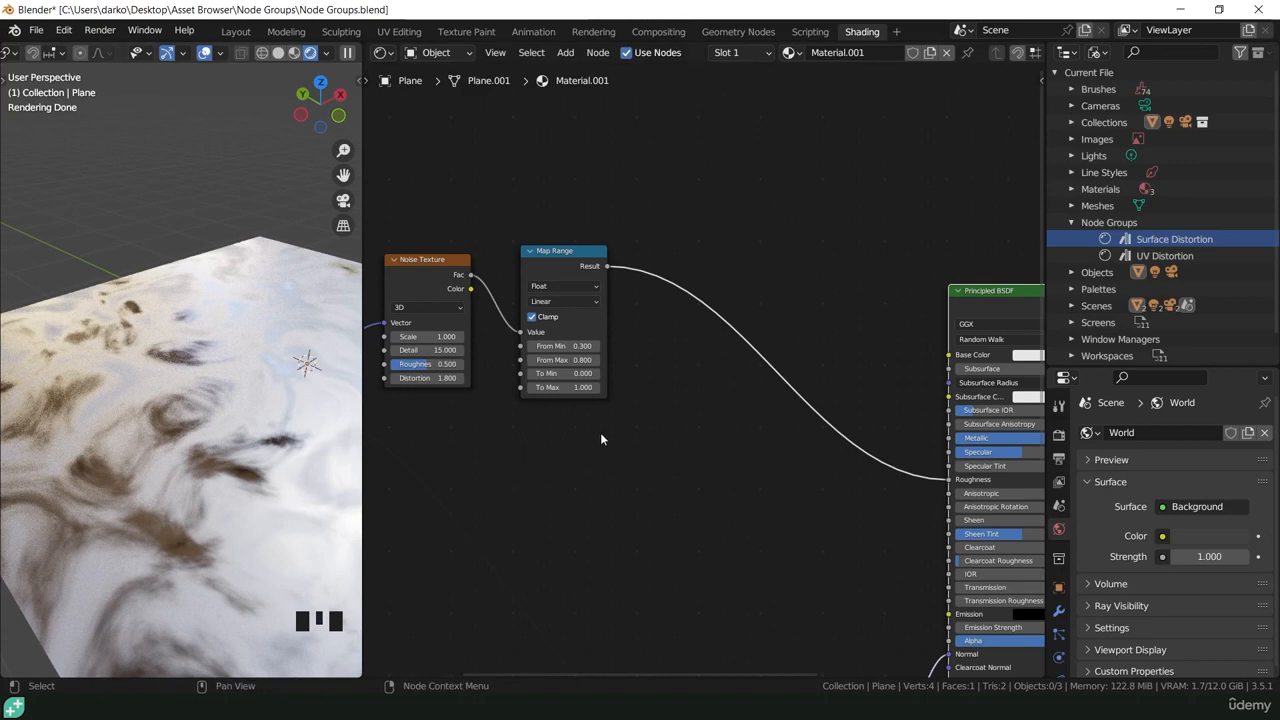
Insert a Mix Color node between the Map Range and the Principled BSDF's Roughness, with the Map Range feeding input B.
{"action": "key", "text": "shift+a"}
{"action": "mouse_move", "coordinate": [634, 372]}
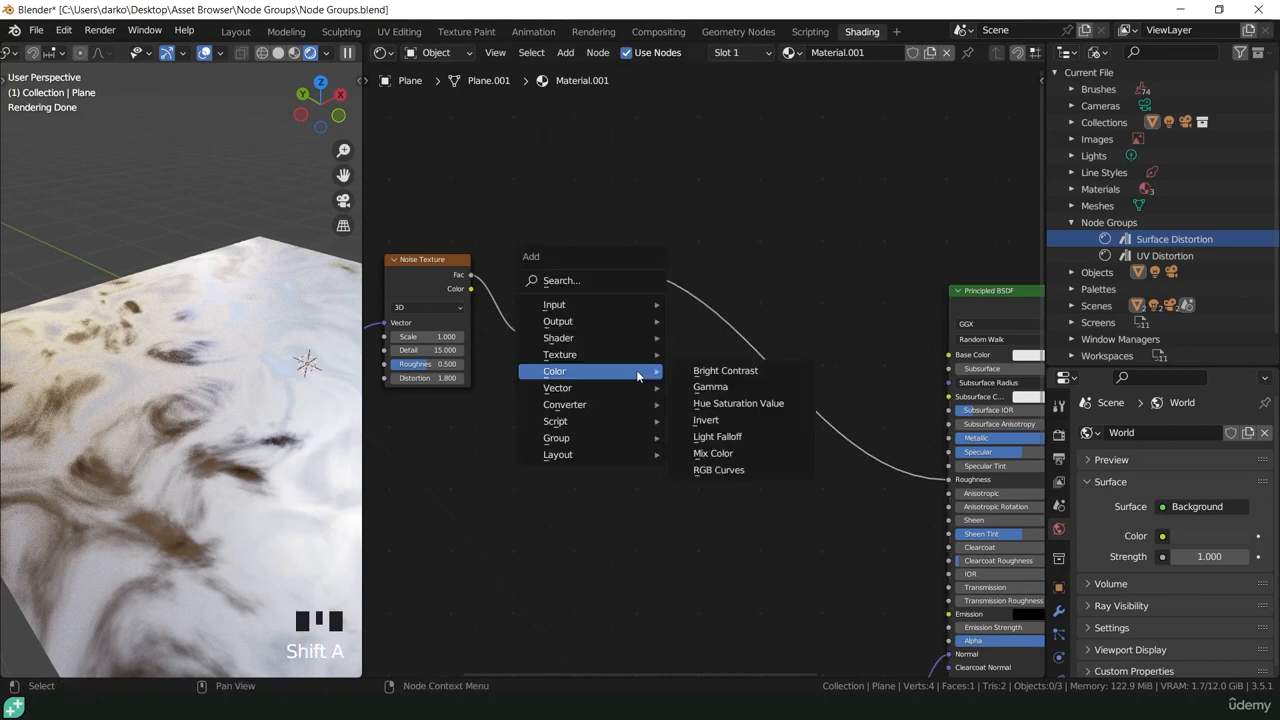
{"action": "left_click", "coordinate": [712, 453]}
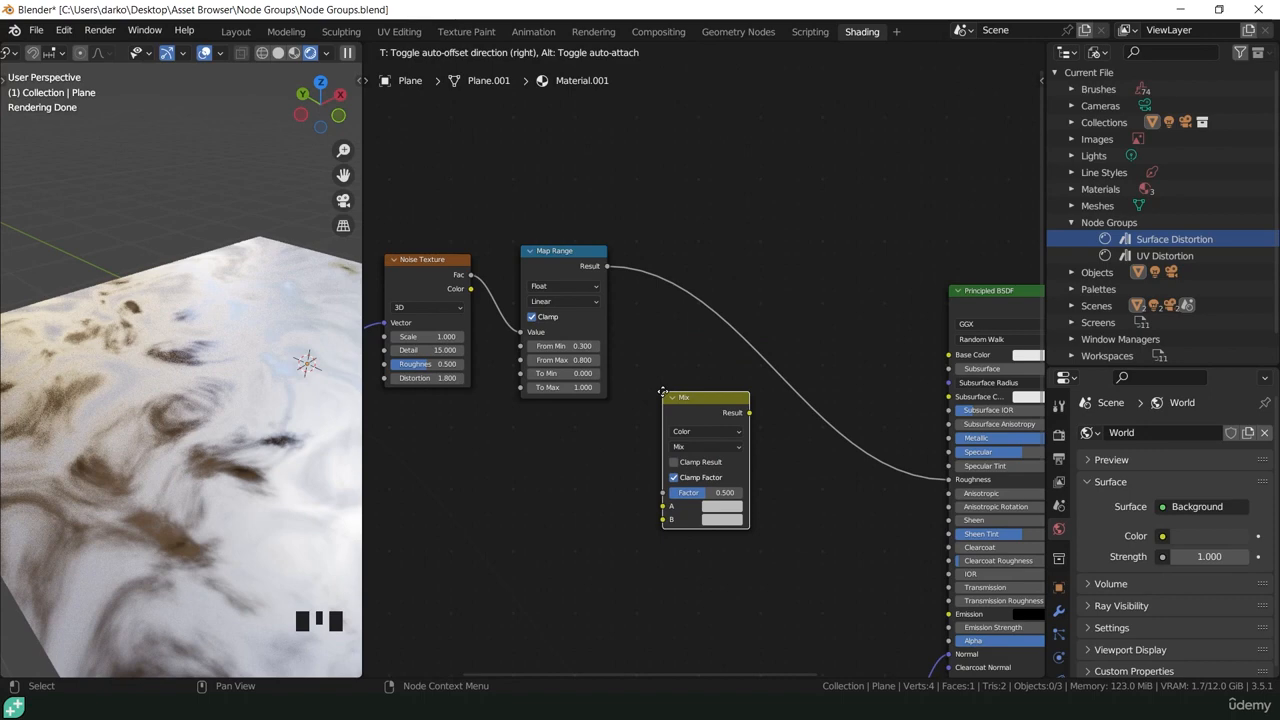
{"action": "left_click", "coordinate": [656, 252]}
{"action": "middle_click_drag", "start_coordinate": [660, 356], "coordinate": [672, 345]}
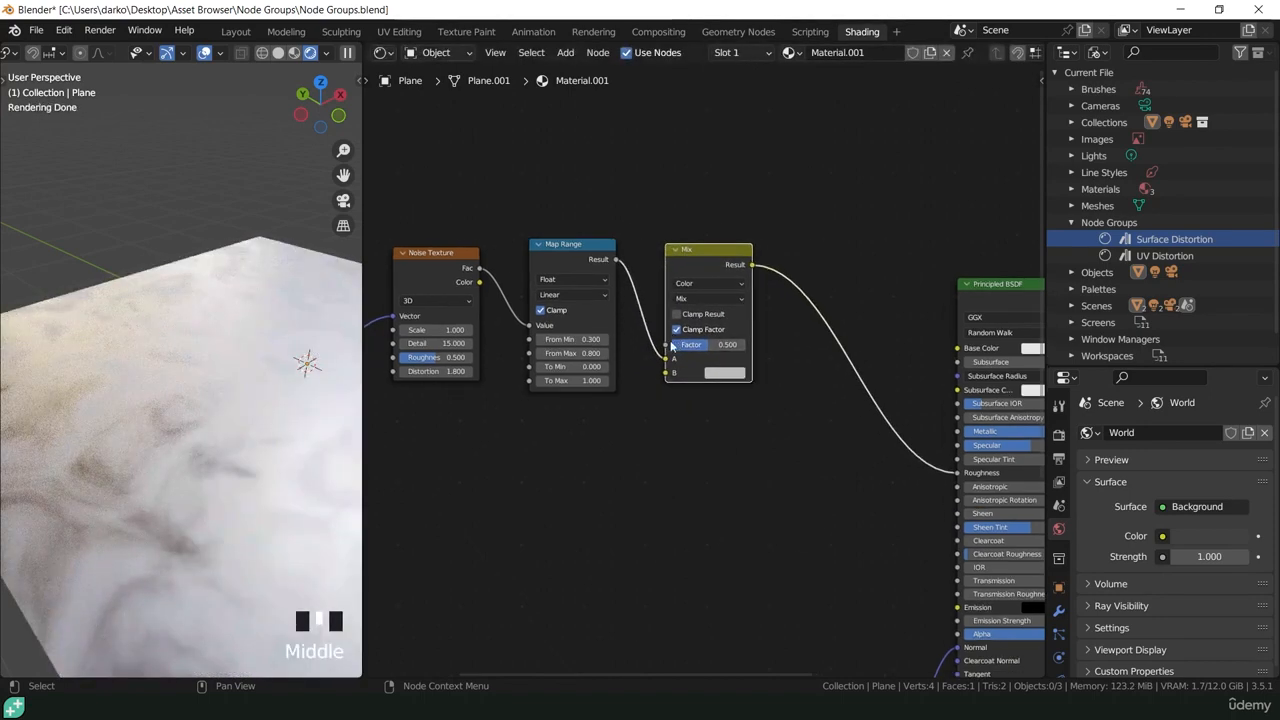
{"action": "scroll", "coordinate": [630, 355], "scroll_direction": "up", "scroll_amount": 3}
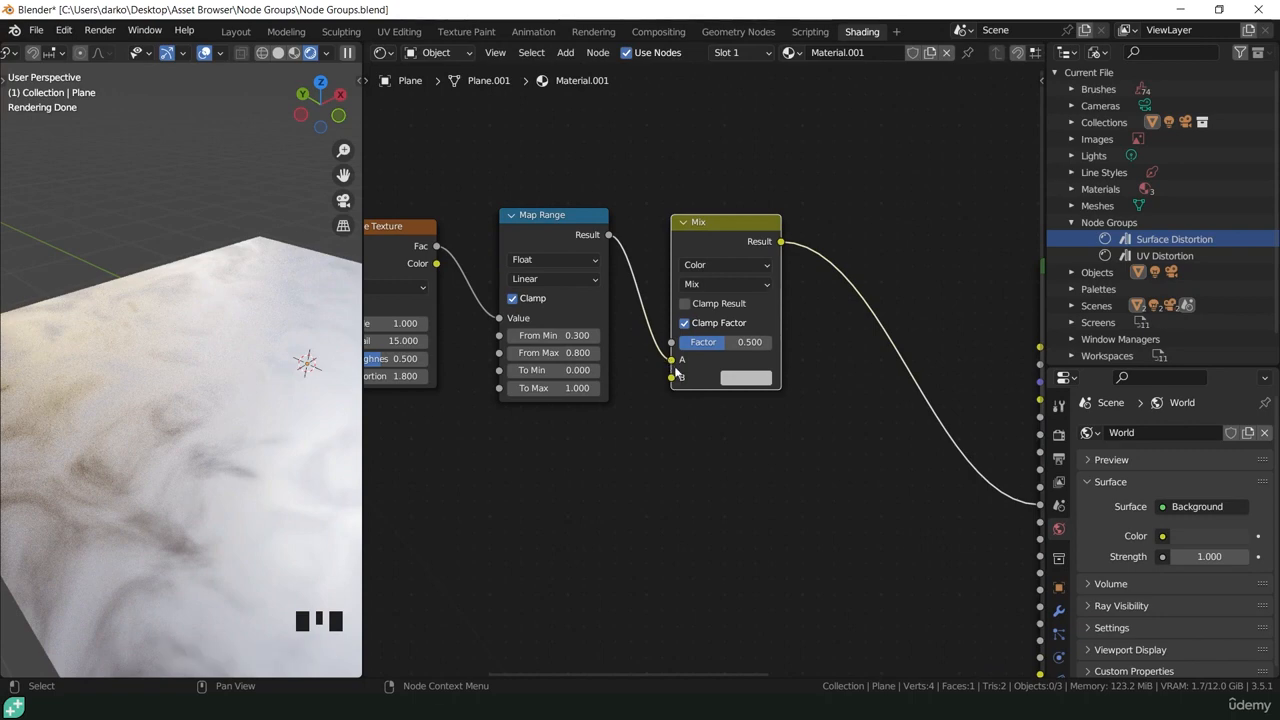
{"action": "left_click_drag", "start_coordinate": [673, 360], "coordinate": [673, 378], "text": "ctrl"}
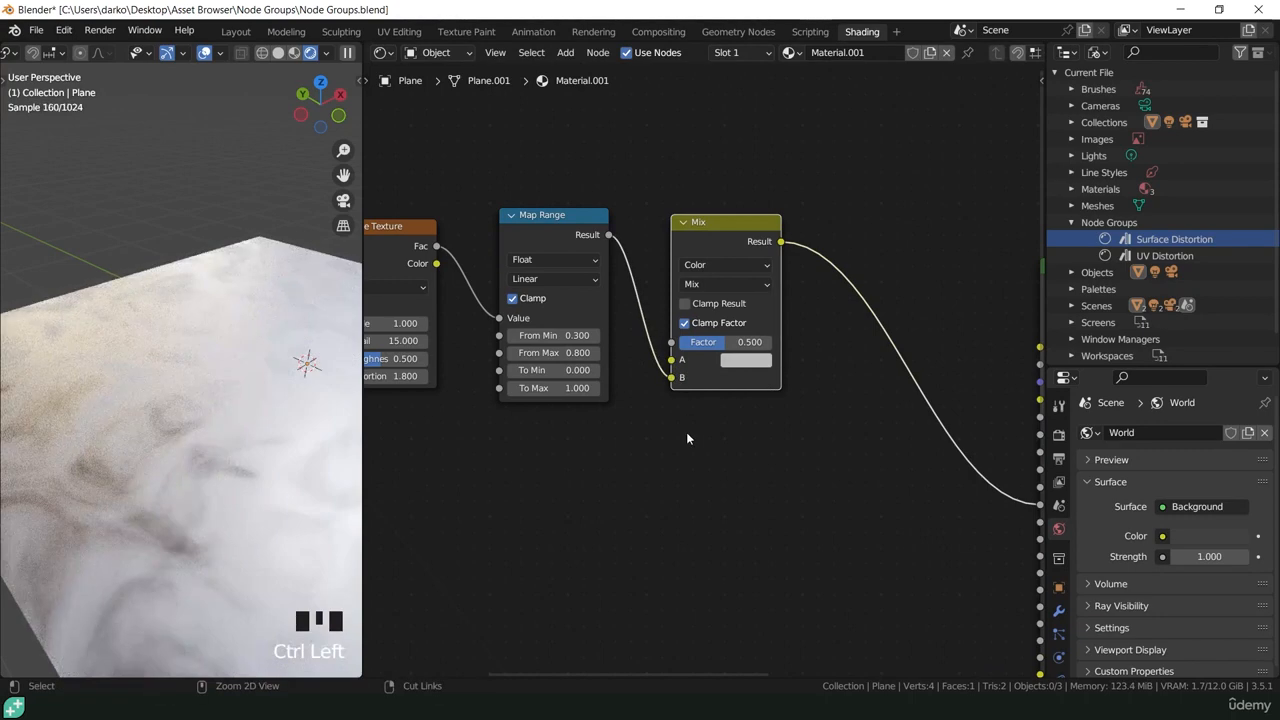
Set the Mix node's blending mode to Lighten and its Factor to 0.
{"action": "left_click", "coordinate": [719, 284]}
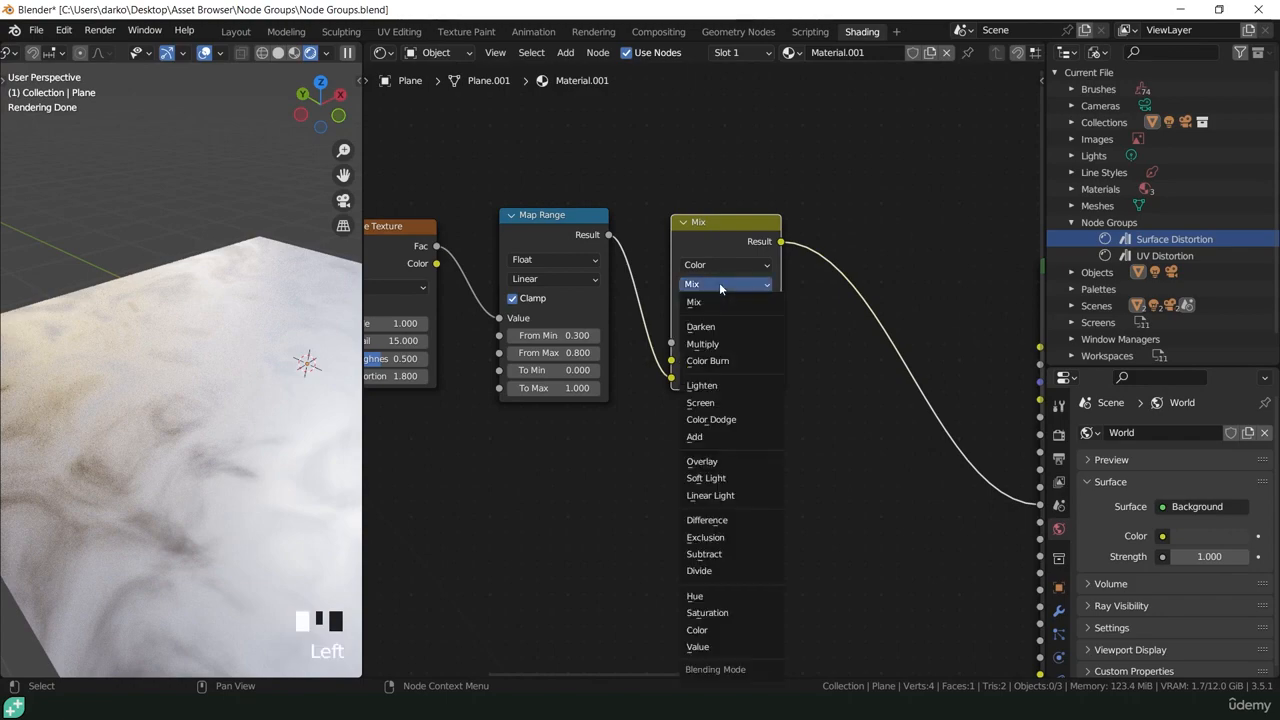
{"action": "left_click", "coordinate": [700, 386]}
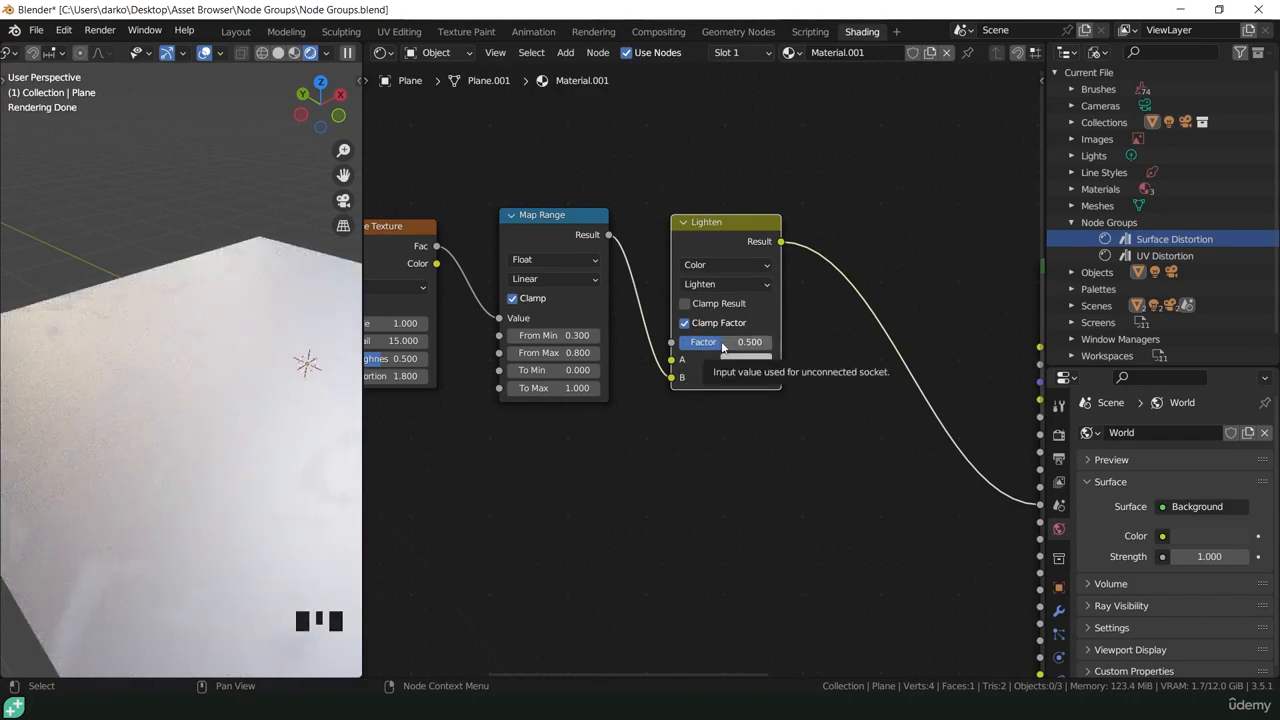
{"action": "left_click_drag", "start_coordinate": [726, 345], "coordinate": [672, 345]}
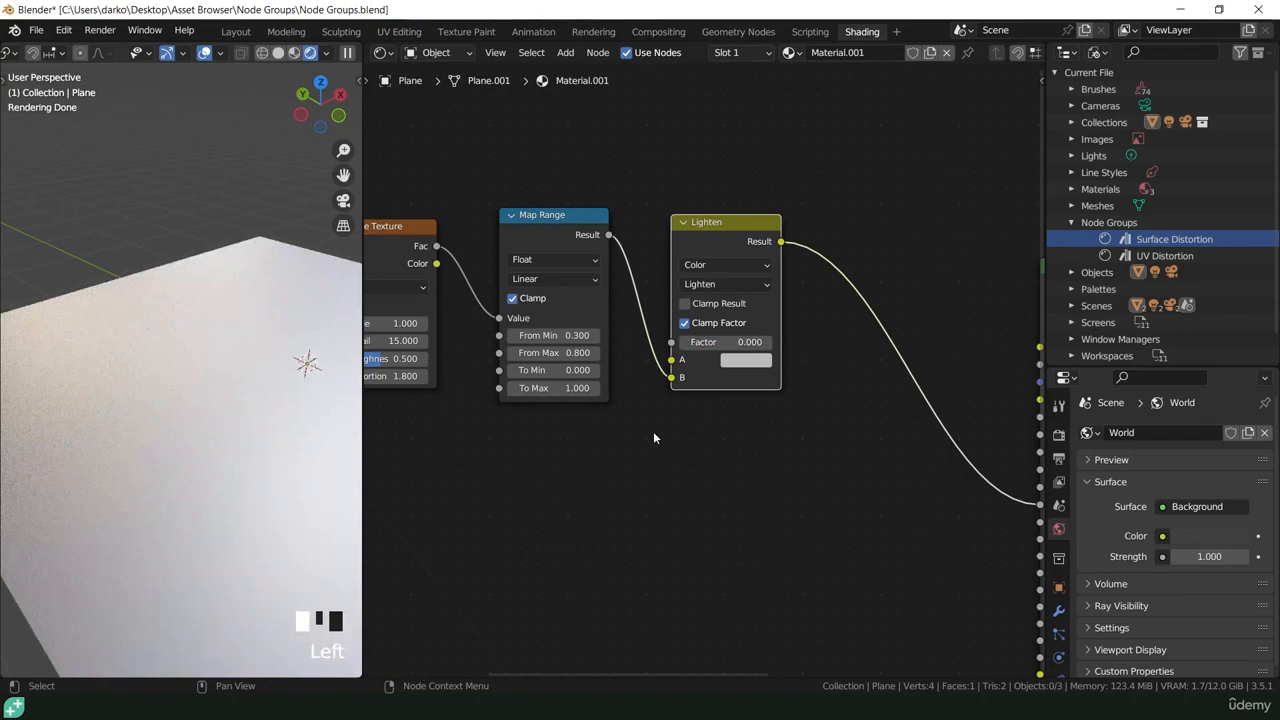
Set the Lighten node's color A to black and raise its Factor to about 0.153.
{"action": "left_click", "coordinate": [748, 370]}
{"action": "left_click", "coordinate": [735, 370]}
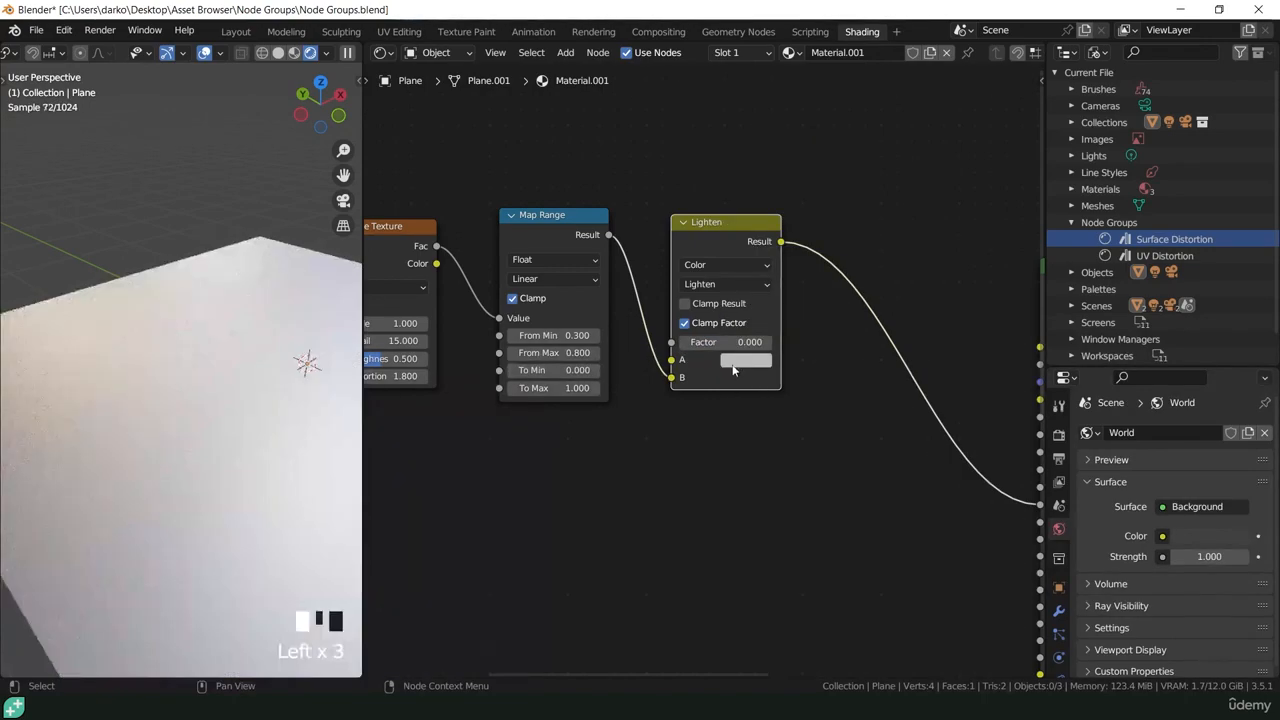
{"action": "left_click_drag", "start_coordinate": [855, 180], "coordinate": [855, 250]}
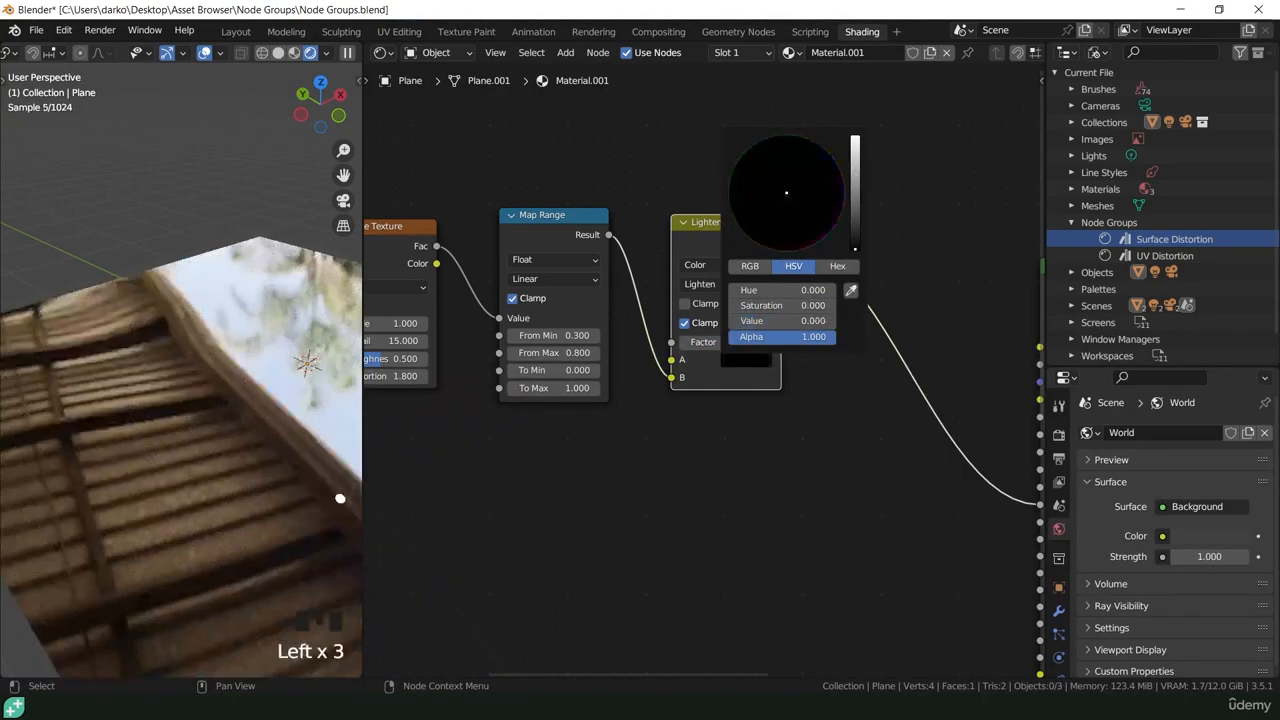
{"action": "middle_click_drag", "start_coordinate": [806, 433], "coordinate": [646, 431]}
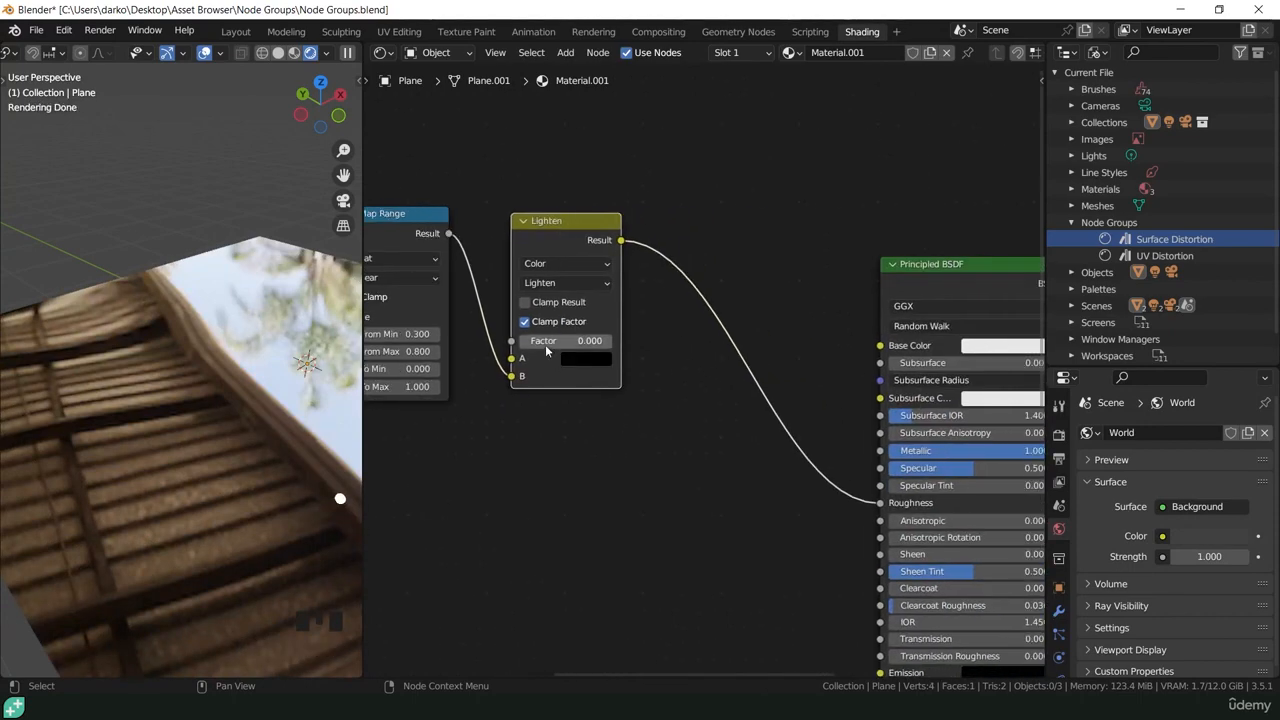
{"action": "mouse_move", "coordinate": [545, 341]}
{"action": "left_mouse_down"}
{"action": "mouse_move", "coordinate": [665, 341]}
{"action": "mouse_move", "coordinate": [560, 341]}
{"action": "left_mouse_up"}
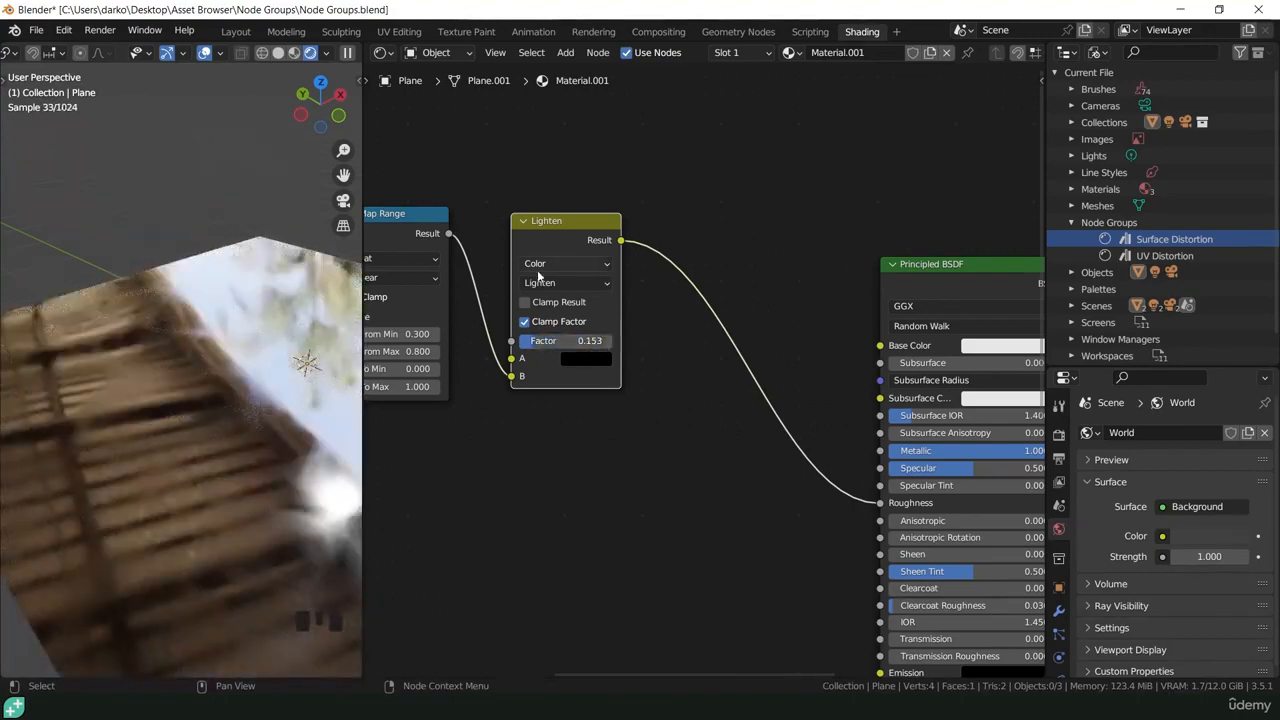
Preview the Lighten node's result on the plane while setting its color A Value to 0.05 and its Factor to about 0.033.
{"action": "left_click", "coordinate": [548, 222], "text": "ctrl+shift"}
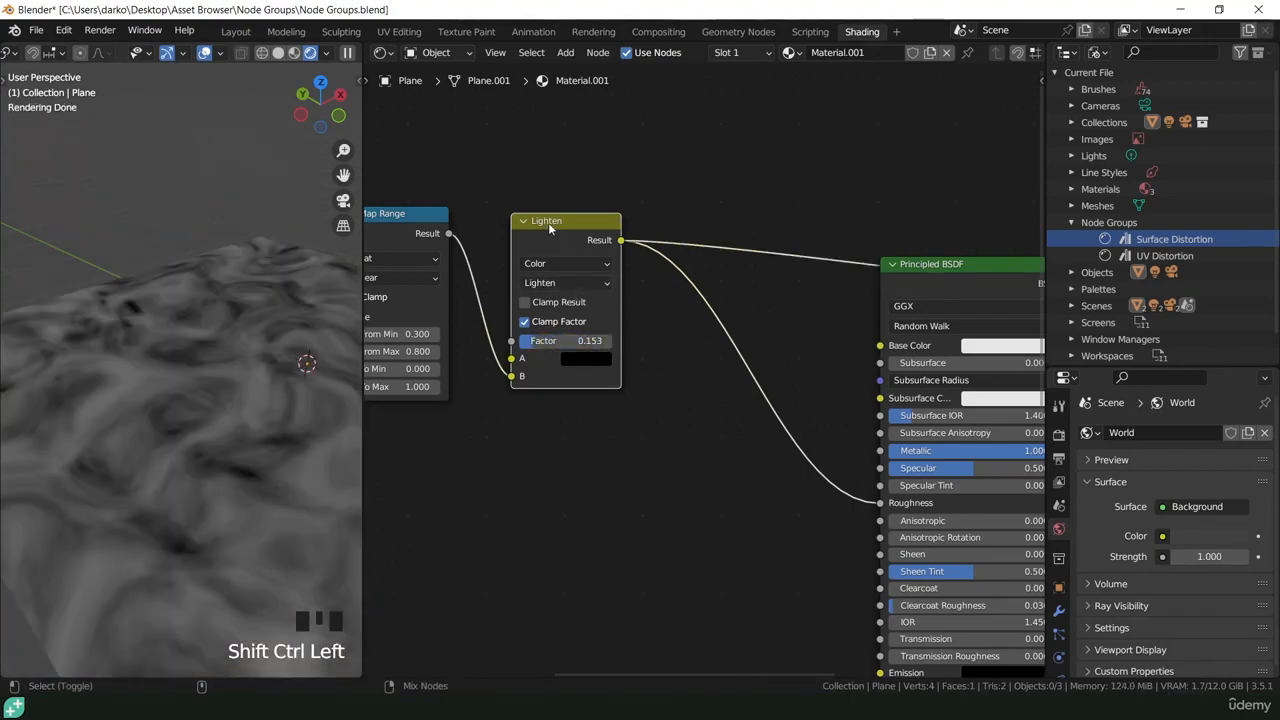
{"action": "left_click", "coordinate": [587, 360]}
{"action": "left_click_drag", "start_coordinate": [696, 247], "coordinate": [696, 231]}
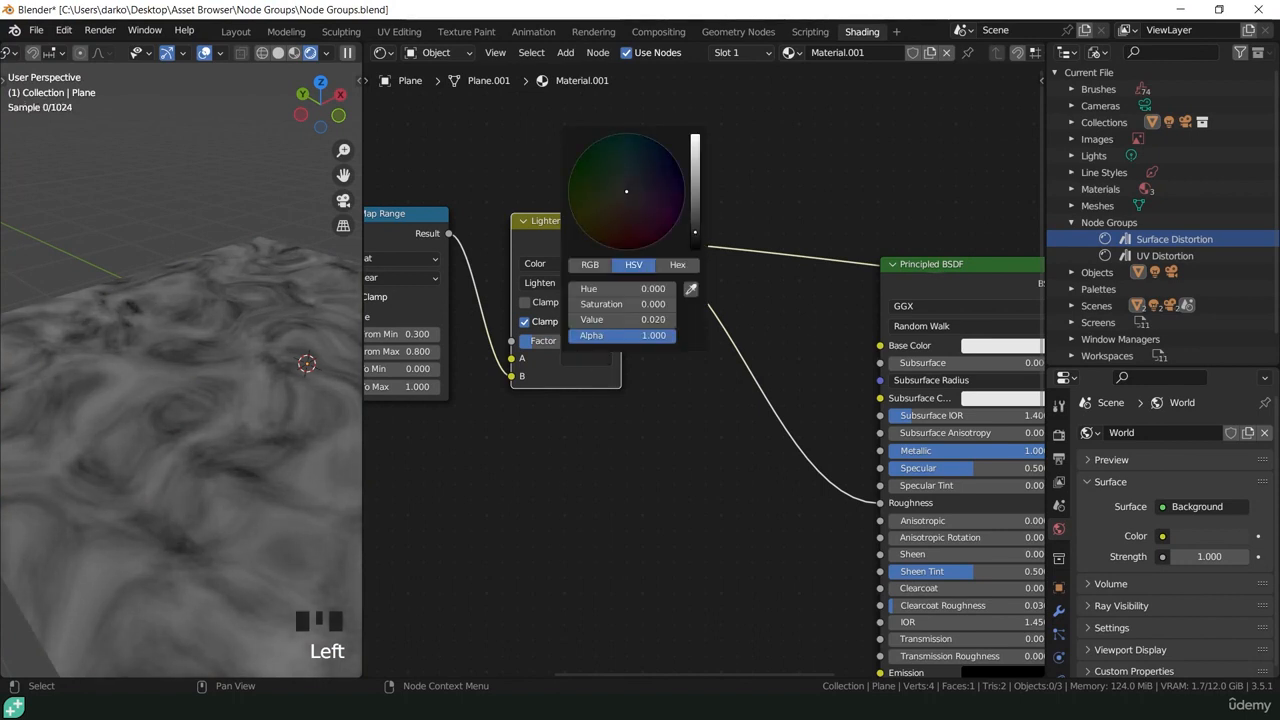
{"action": "left_click", "coordinate": [660, 320]}
{"action": "type", "text": "0.05"}
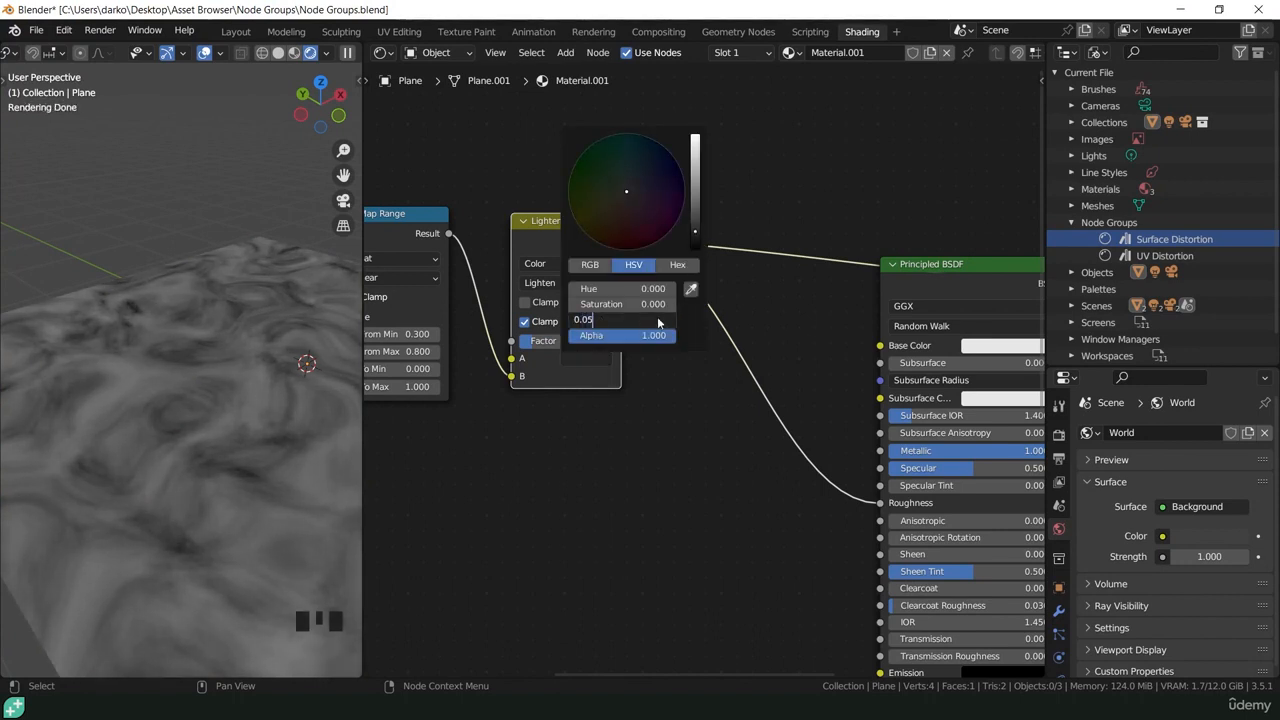
{"action": "key", "text": "Return"}
{"action": "mouse_move", "coordinate": [528, 347]}
{"action": "left_mouse_down"}
{"action": "mouse_move", "coordinate": [512, 347]}
{"action": "mouse_move", "coordinate": [612, 341]}
{"action": "mouse_move", "coordinate": [522, 341]}
{"action": "left_mouse_up"}
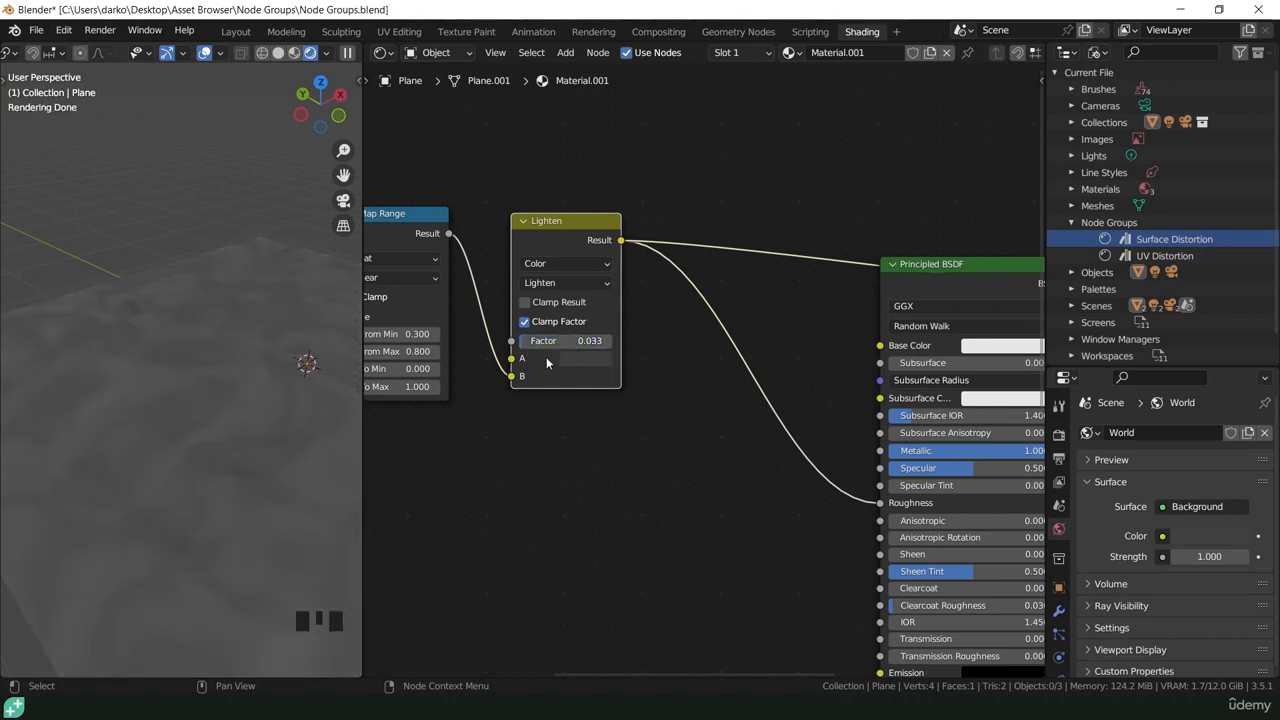
Review the node chain from the Noise Texture through Map Range and Lighten to the Principled BSDF and Surface Distortion.
{"action": "middle_click_drag", "start_coordinate": [583, 368], "coordinate": [818, 430]}
{"action": "scroll", "coordinate": [782, 463], "scroll_direction": "down", "scroll_amount": 1}
{"action": "scroll", "coordinate": [818, 430], "scroll_direction": "down", "scroll_amount": 2}
{"action": "scroll", "coordinate": [818, 430], "scroll_direction": "up", "scroll_amount": 2}
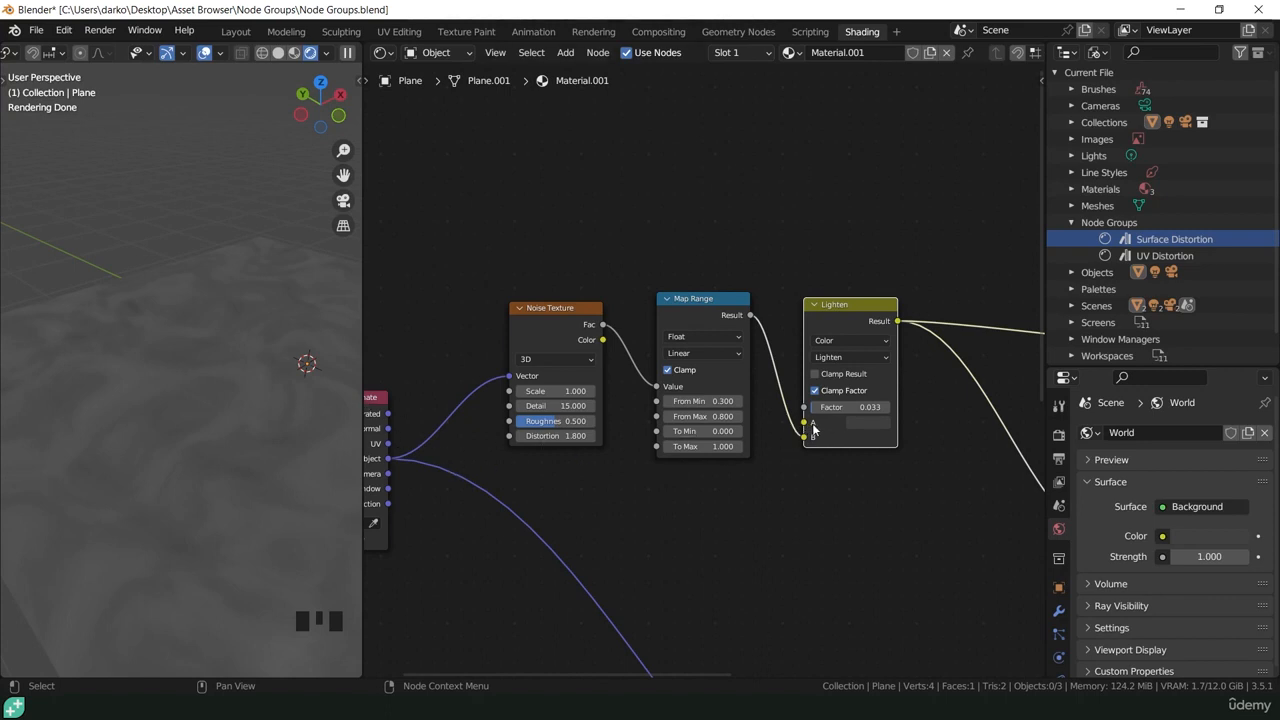
{"action": "middle_click_drag", "start_coordinate": [813, 428], "coordinate": [743, 425]}
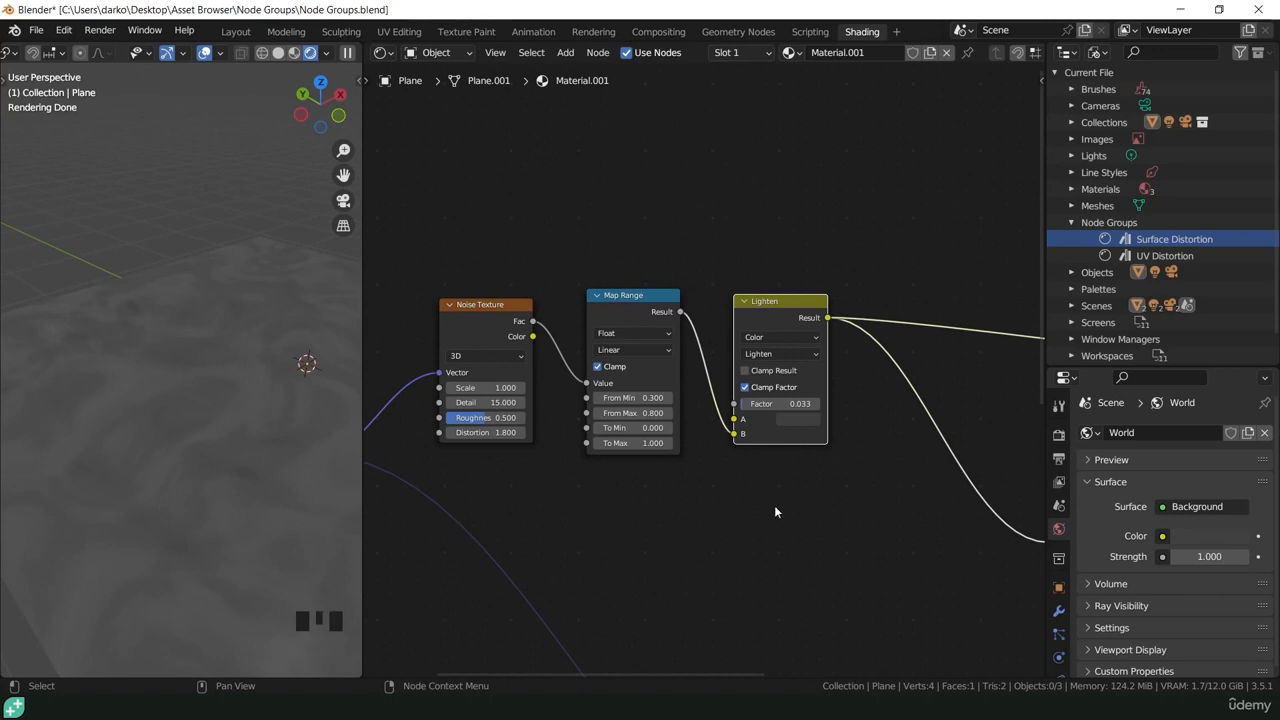
{"action": "middle_click_drag", "start_coordinate": [771, 514], "coordinate": [601, 455]}
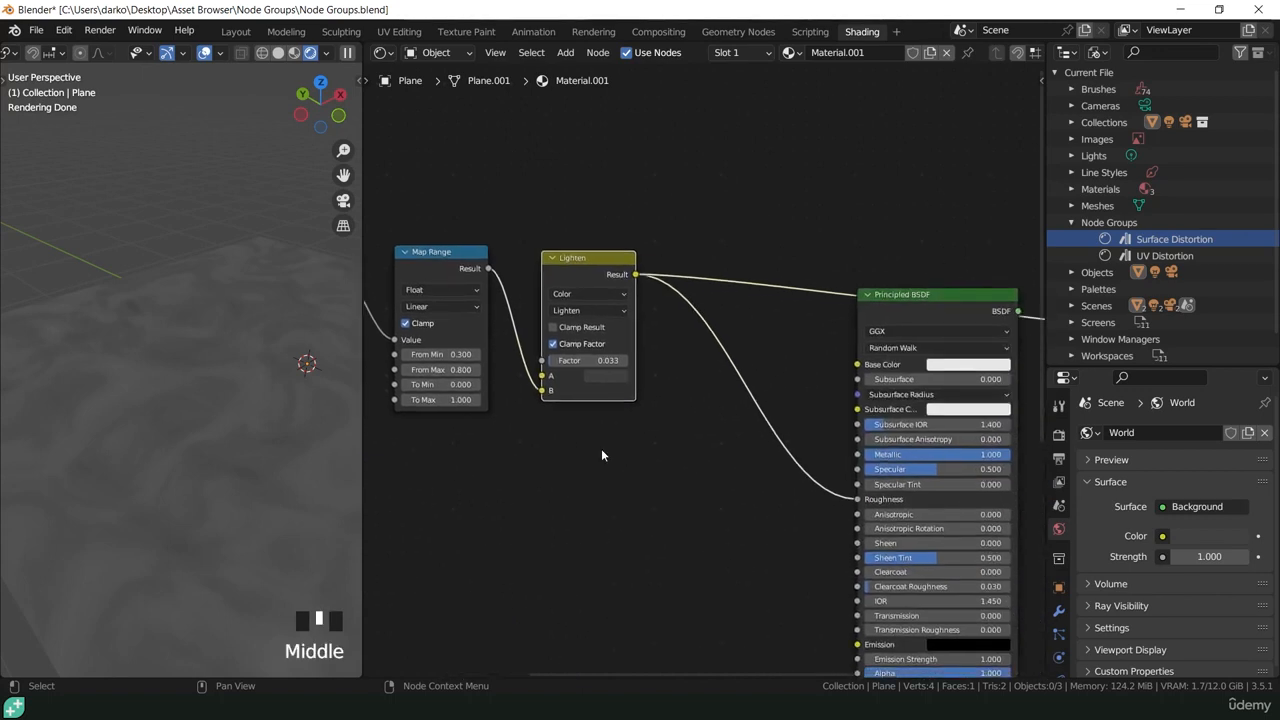
{"action": "scroll", "coordinate": [601, 449], "scroll_direction": "down", "scroll_amount": 3}
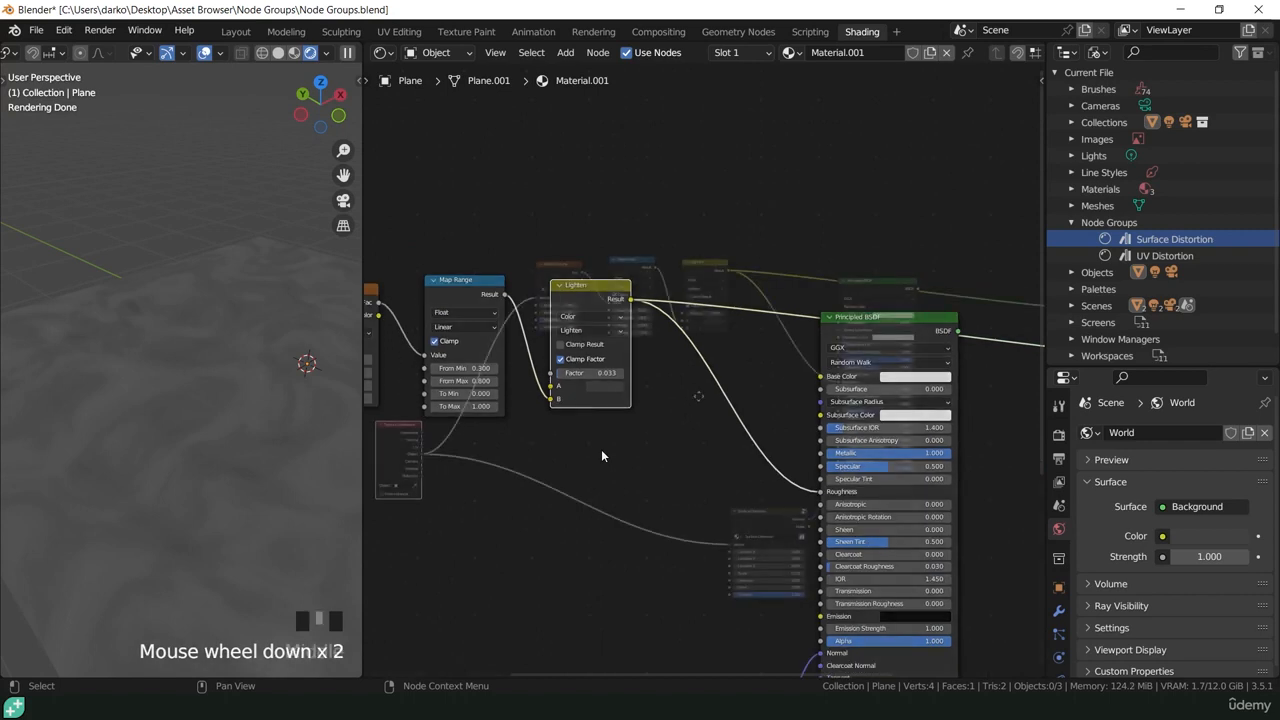
{"action": "middle_click_drag", "start_coordinate": [601, 449], "coordinate": [653, 400]}
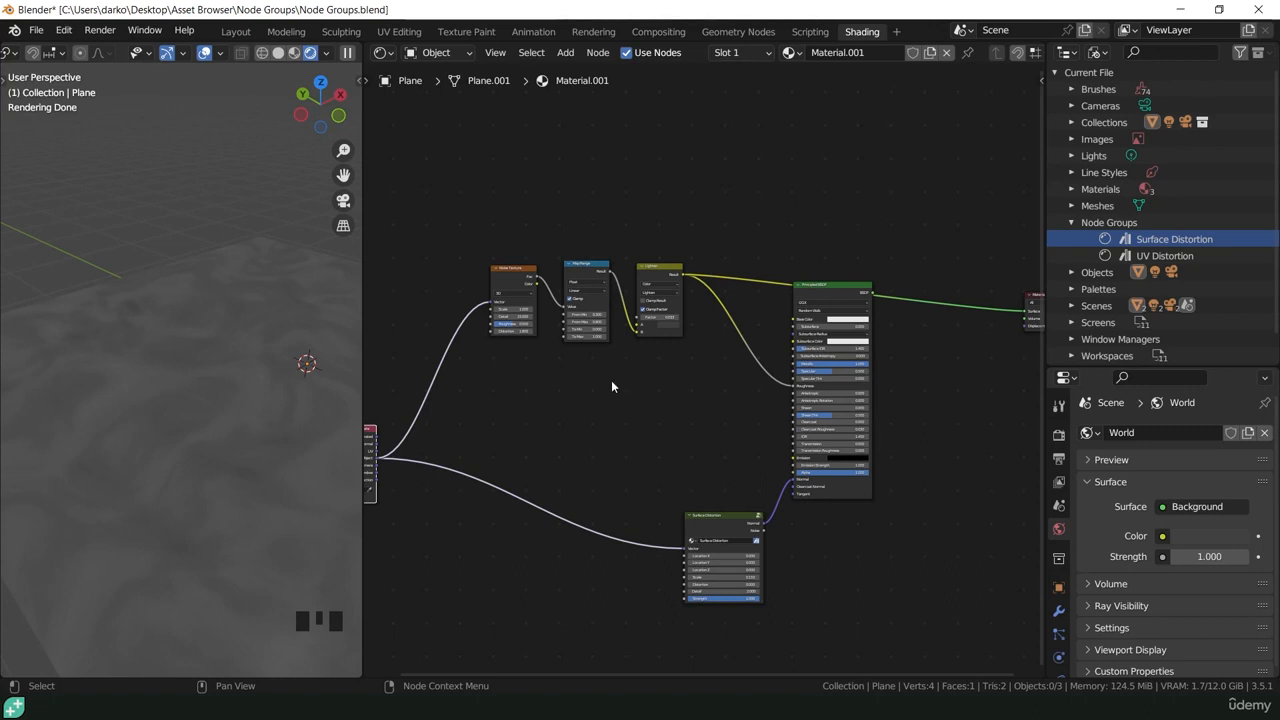
Add a Musgrave Texture node and place it below the Noise Texture.
{"action": "scroll", "coordinate": [611, 380], "scroll_direction": "up", "scroll_amount": 7}
{"action": "left_click", "coordinate": [450, 356]}
{"action": "key", "text": "shift+a"}
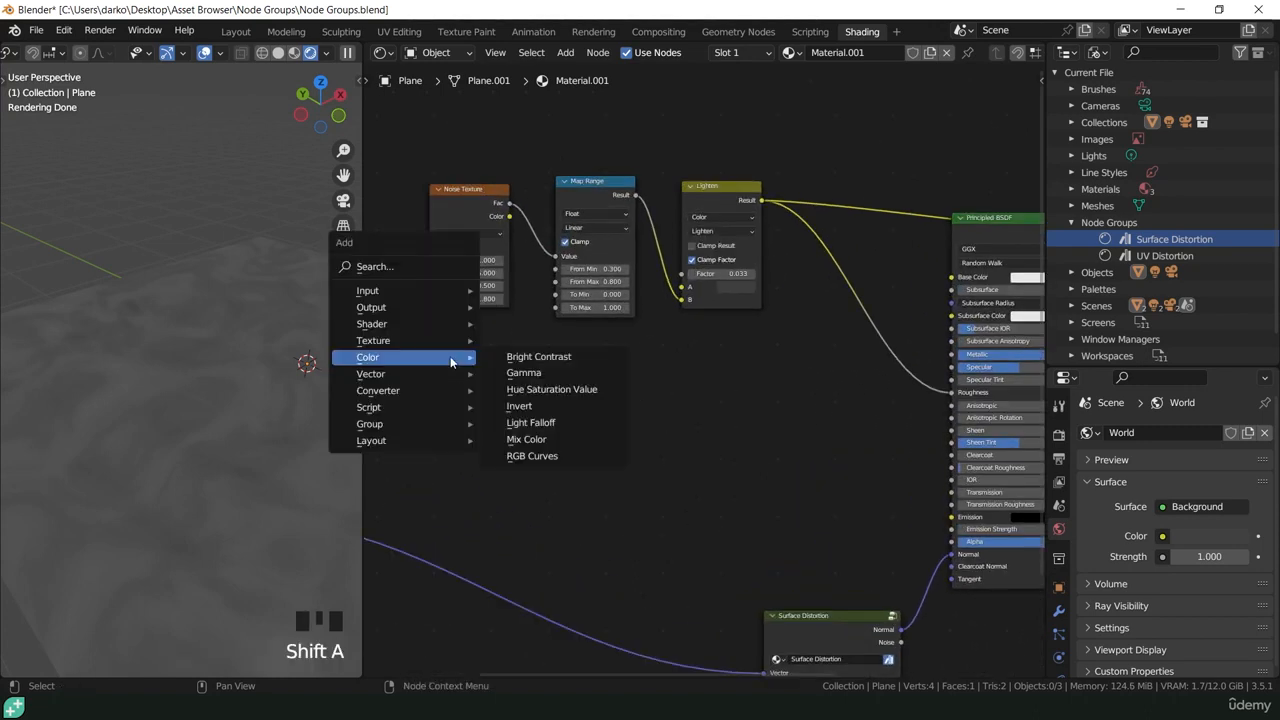
{"action": "mouse_move", "coordinate": [425, 340]}
{"action": "left_click", "coordinate": [546, 496]}
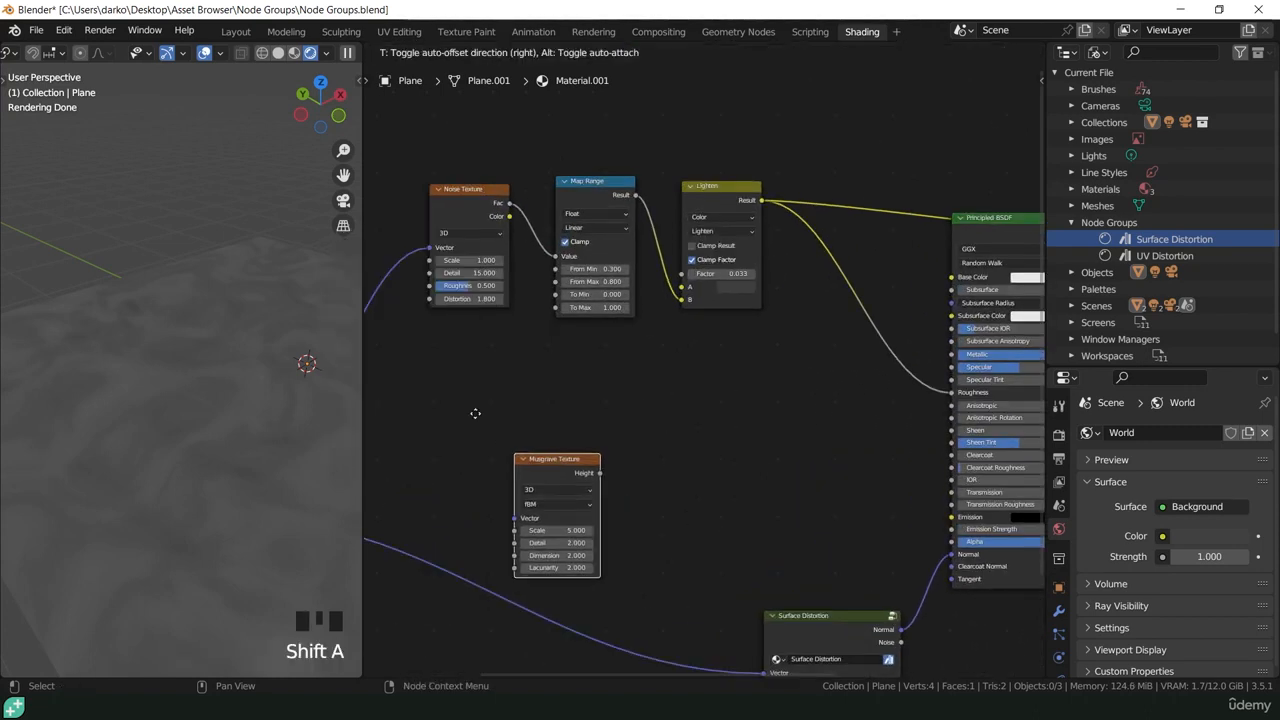
{"action": "left_click", "coordinate": [428, 362]}
Connect the Texture Coordinate's Object output to the Musgrave Texture's Vector input.
{"action": "middle_click_drag", "start_coordinate": [429, 363], "coordinate": [549, 372]}
{"action": "scroll", "coordinate": [500, 426], "scroll_direction": "up", "scroll_amount": 1}
{"action": "middle_click_drag", "start_coordinate": [510, 454], "coordinate": [530, 519]}
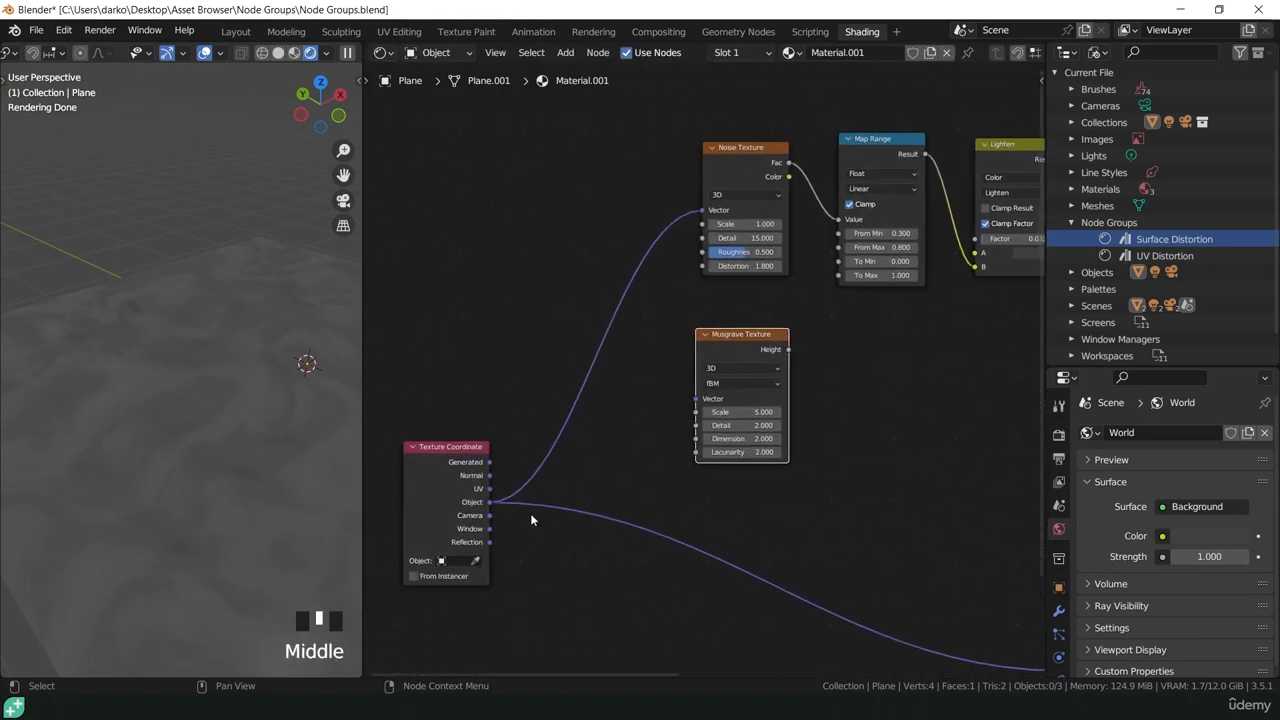
{"action": "left_click_drag", "start_coordinate": [492, 503], "coordinate": [696, 398]}
{"action": "middle_click_drag", "start_coordinate": [811, 408], "coordinate": [613, 403]}
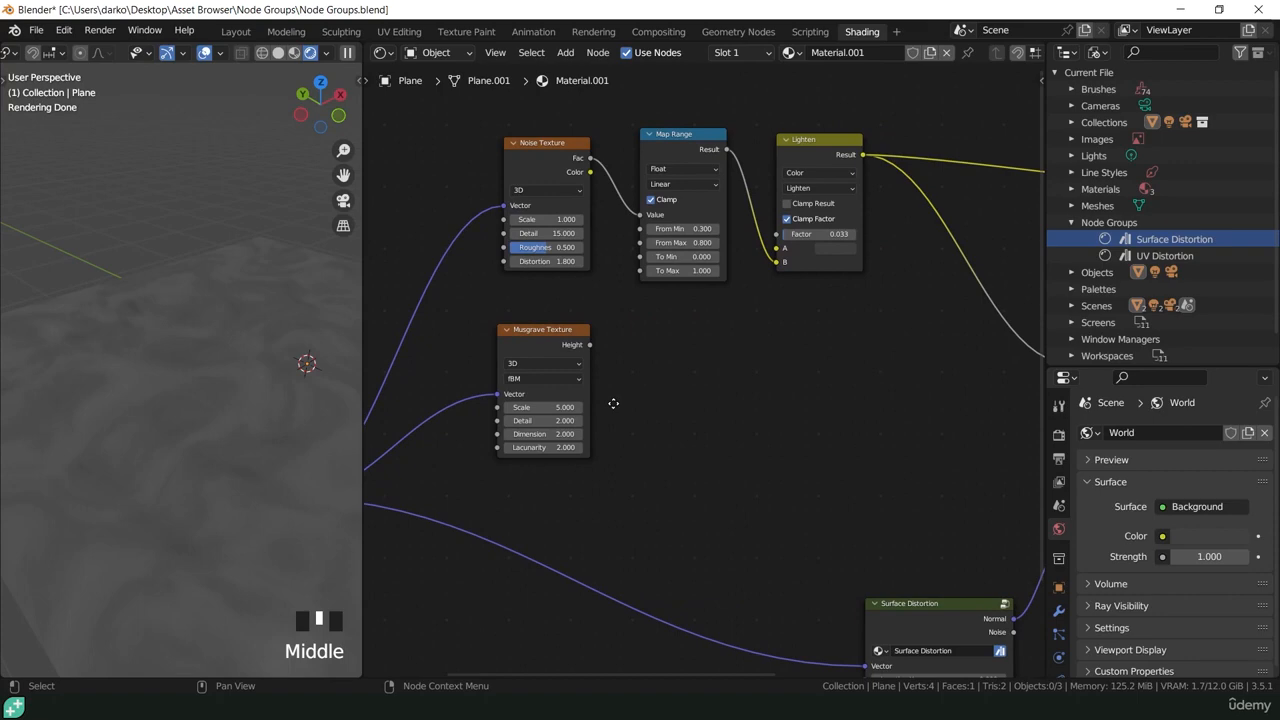
Preview the Musgrave Texture on the plane and set it to 4D with the Multifractal type.
{"action": "left_click", "coordinate": [575, 350], "text": "ctrl+shift"}
{"action": "scroll", "coordinate": [540, 370], "scroll_direction": "up", "scroll_amount": 7}
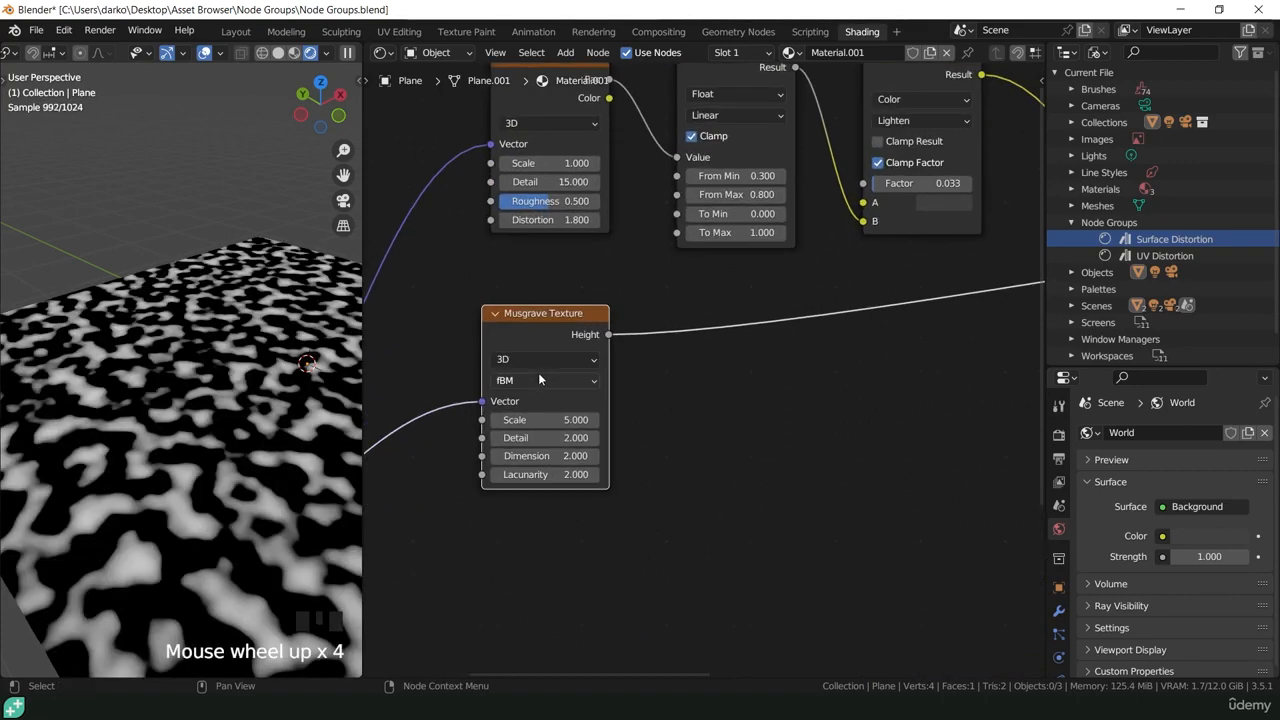
{"action": "left_click", "coordinate": [500, 357]}
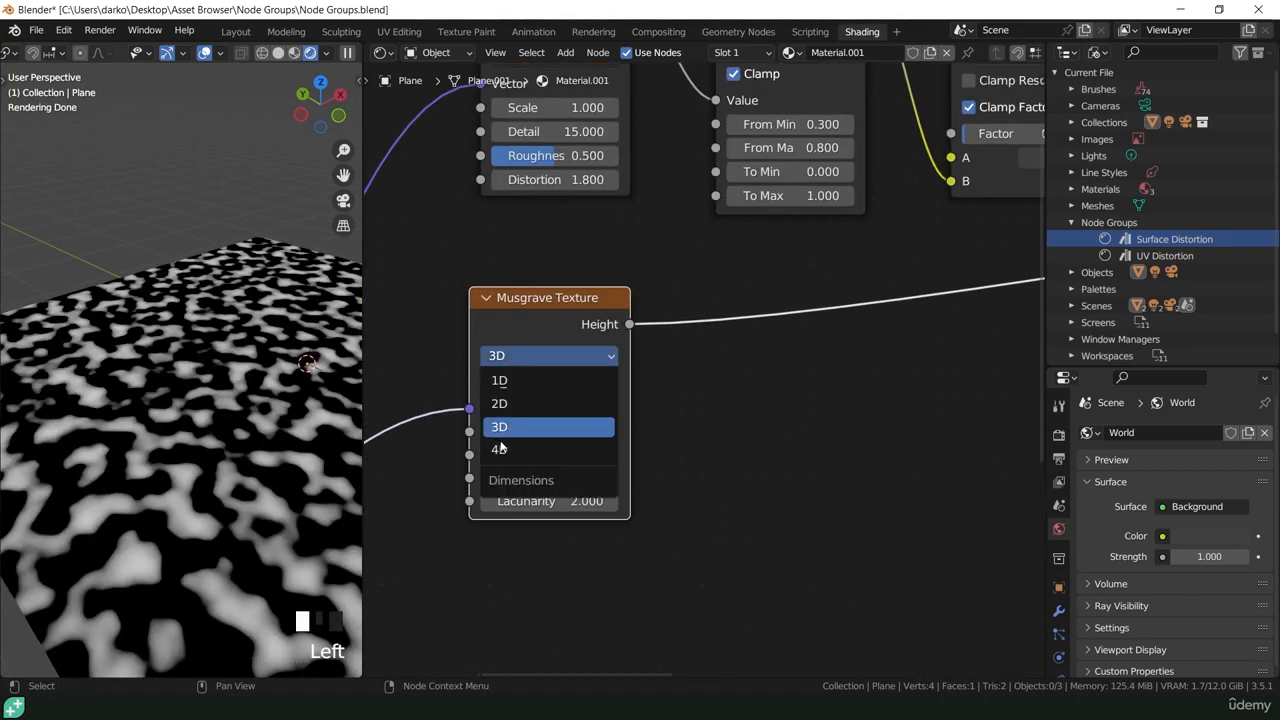
{"action": "left_click", "coordinate": [496, 450]}
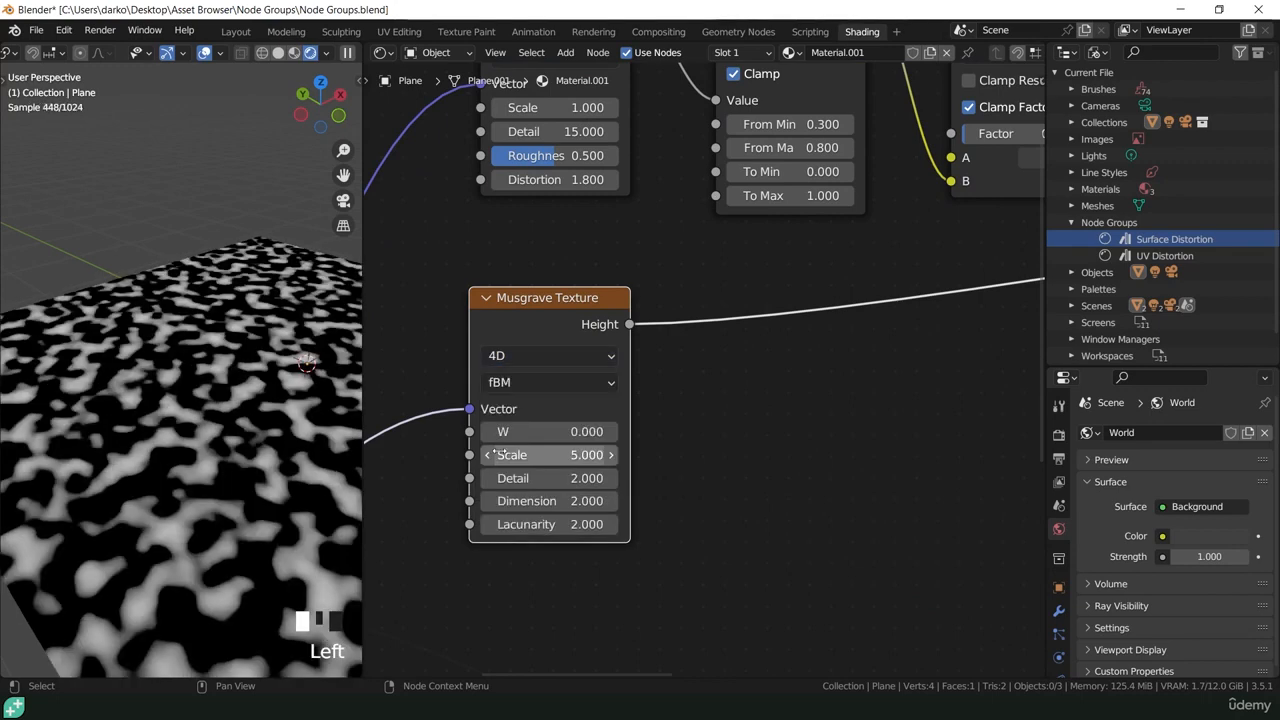
{"action": "left_click", "coordinate": [510, 383]}
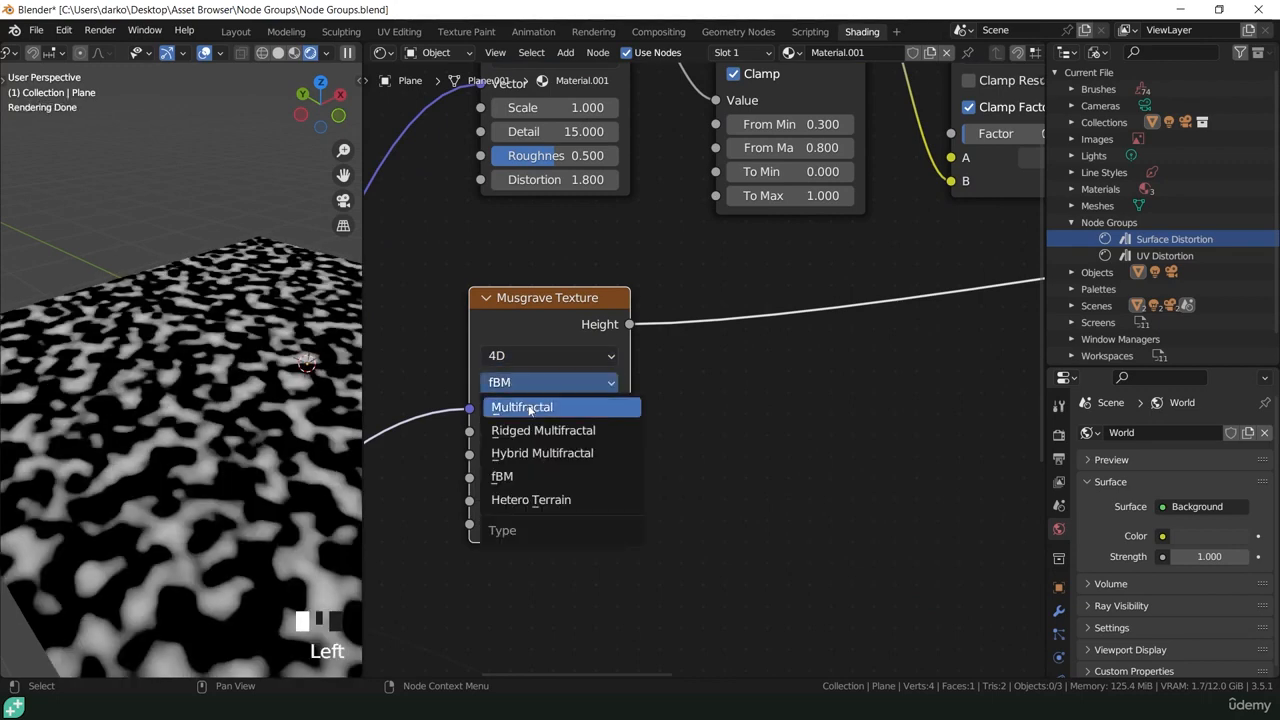
{"action": "left_click", "coordinate": [528, 405]}
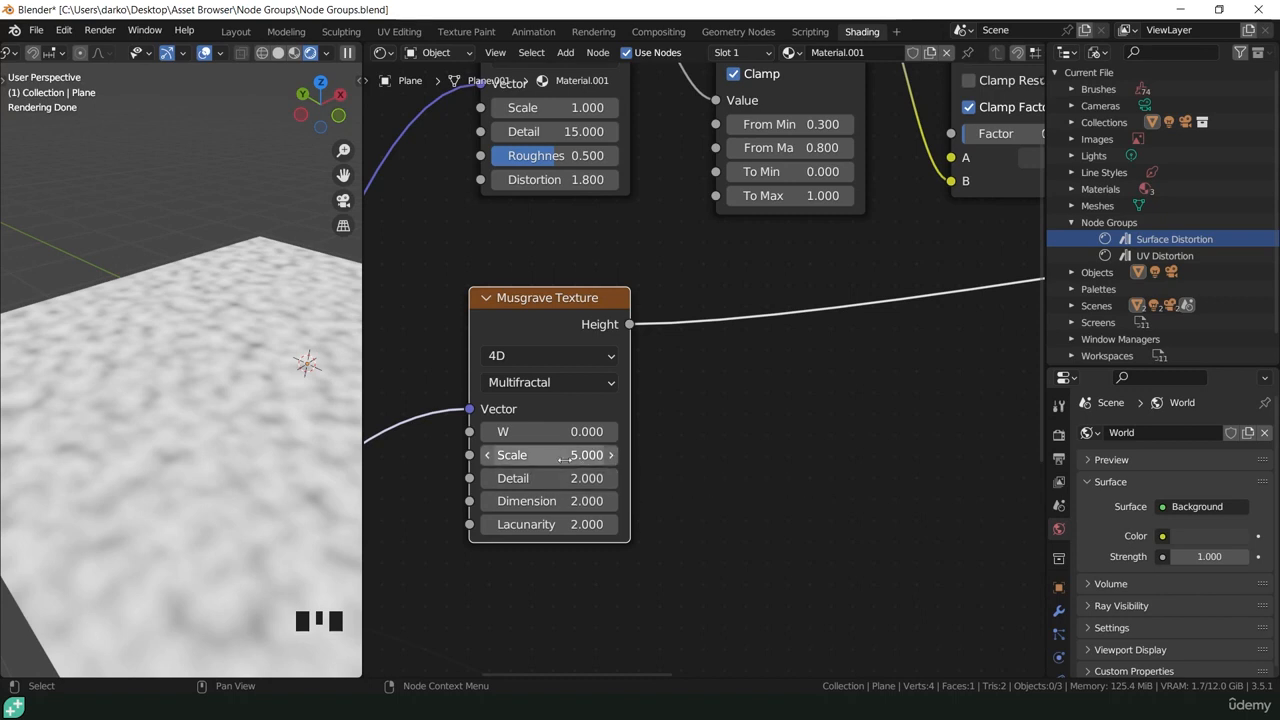
Set the Musgrave Texture's Scale to 2, Detail to 15, Dimension to 0 and Lacunarity to 1.260.
{"action": "left_click", "coordinate": [605, 455]}
{"action": "left_click_drag", "start_coordinate": [605, 455], "coordinate": [505, 501]}
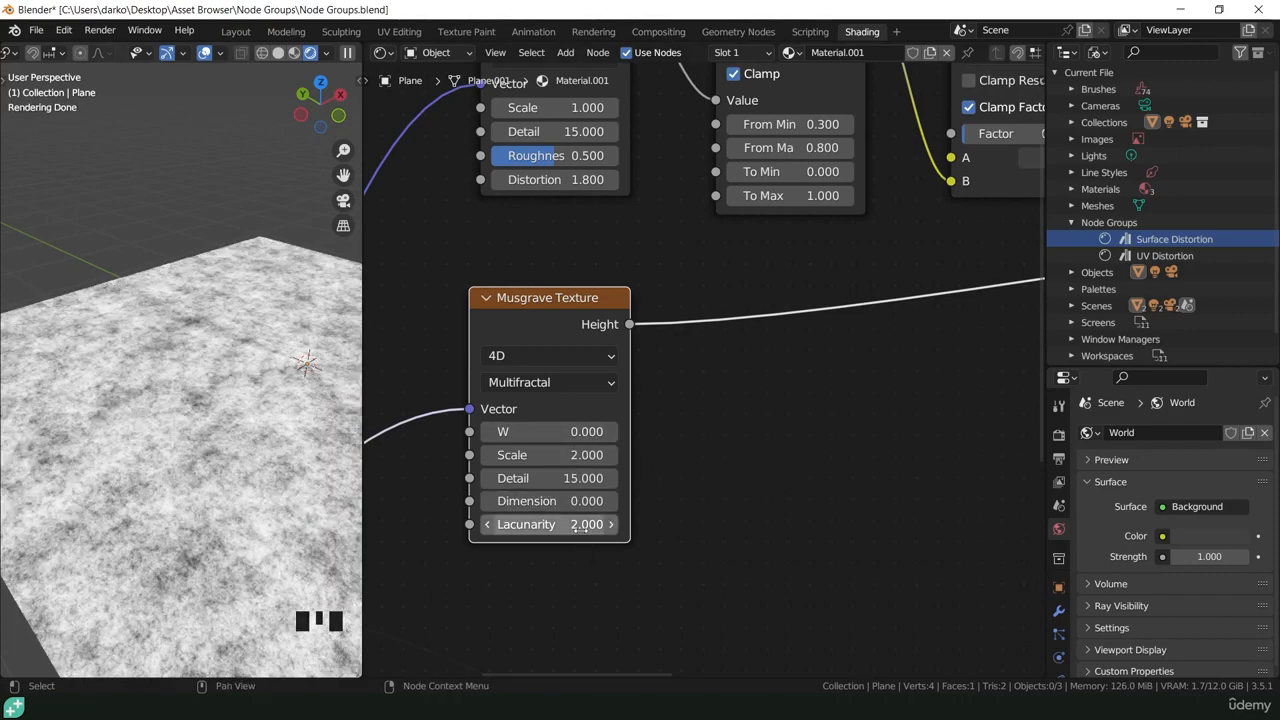
{"action": "mouse_move", "coordinate": [586, 524]}
{"action": "left_mouse_down", "text": "shift"}
{"action": "mouse_move", "coordinate": [540, 524]}
{"action": "mouse_move", "coordinate": [603, 524]}
{"action": "mouse_move", "coordinate": [585, 524]}
{"action": "left_mouse_up", "text": "shift"}
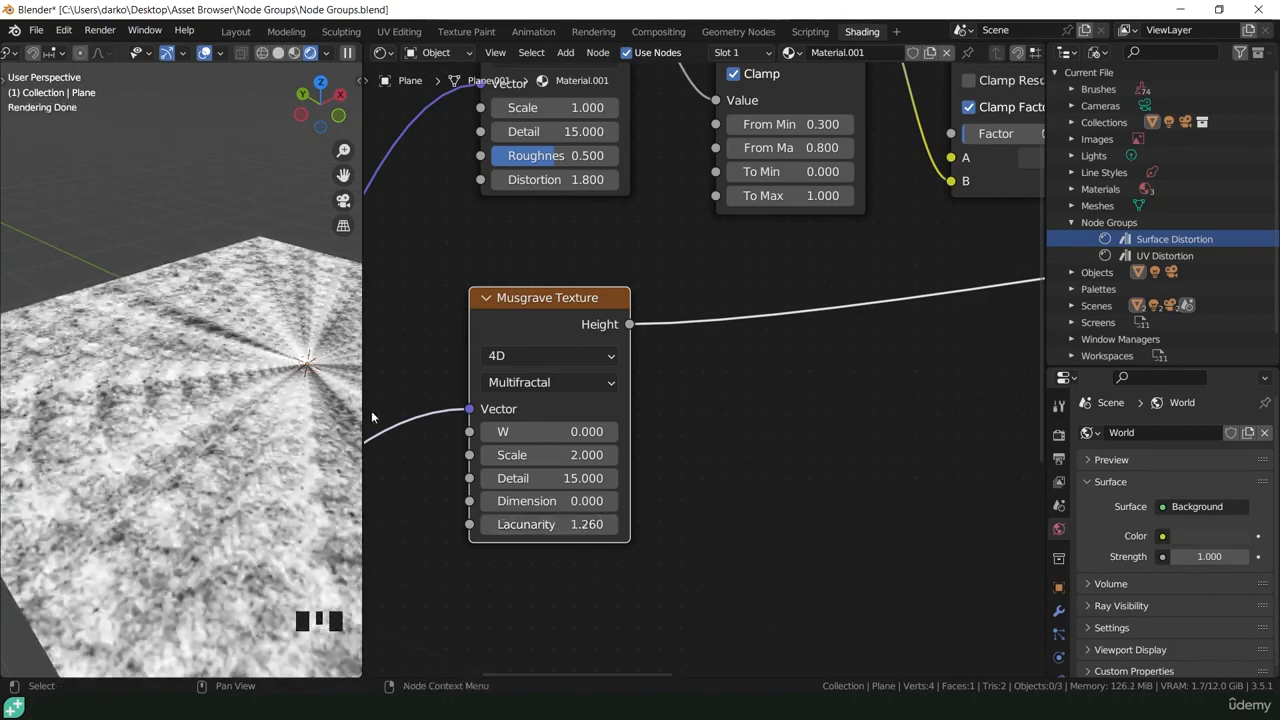
Try the Musgrave Texture's W at 0.8 and -0.2, and settle on 1.0.
{"action": "scroll", "coordinate": [213, 410], "scroll_direction": "up", "scroll_amount": 4}
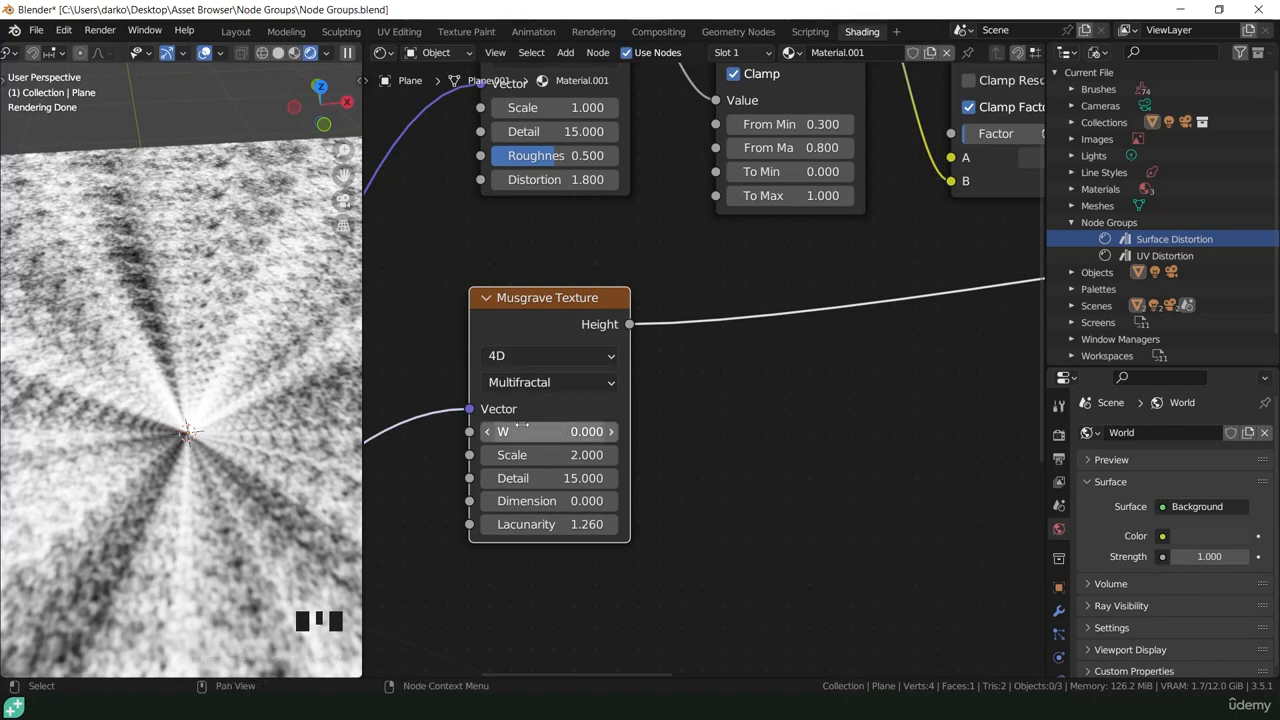
{"action": "left_click_drag", "start_coordinate": [541, 432], "coordinate": [573, 432]}
{"action": "scroll", "coordinate": [225, 458], "scroll_direction": "down", "scroll_amount": 8}
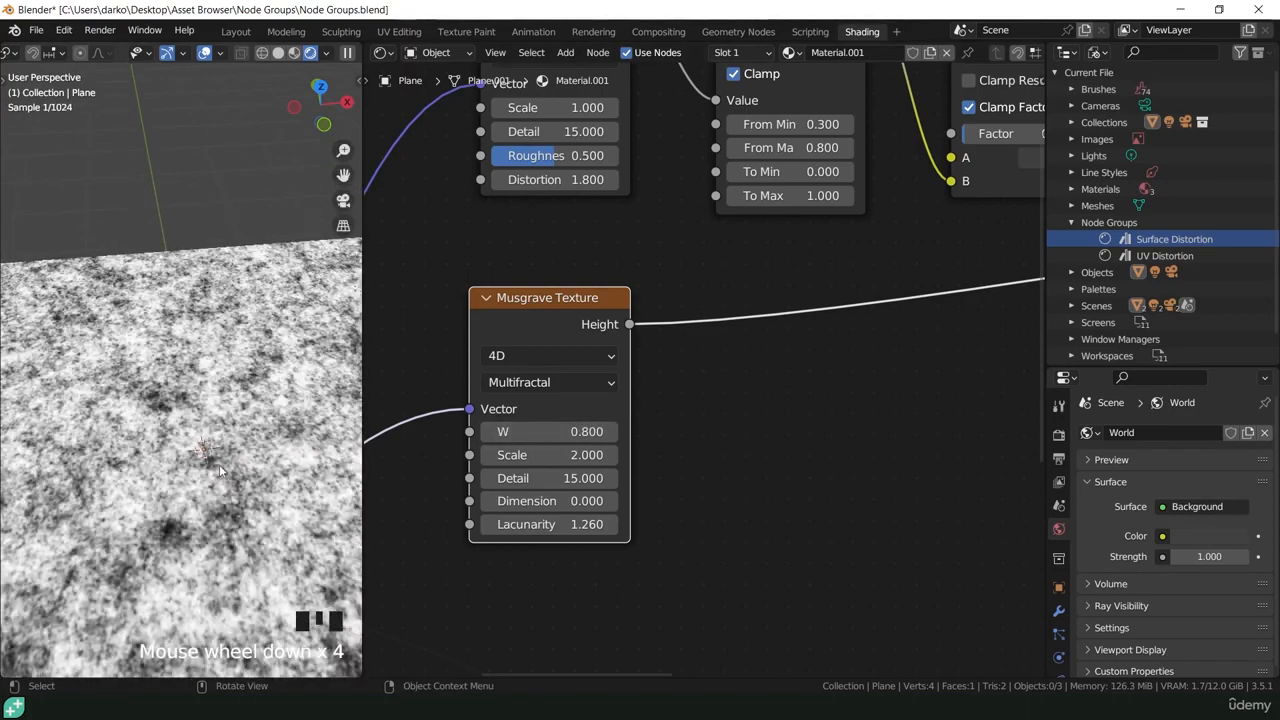
{"action": "middle_click_drag", "start_coordinate": [232, 493], "coordinate": [236, 458], "text": "shift"}
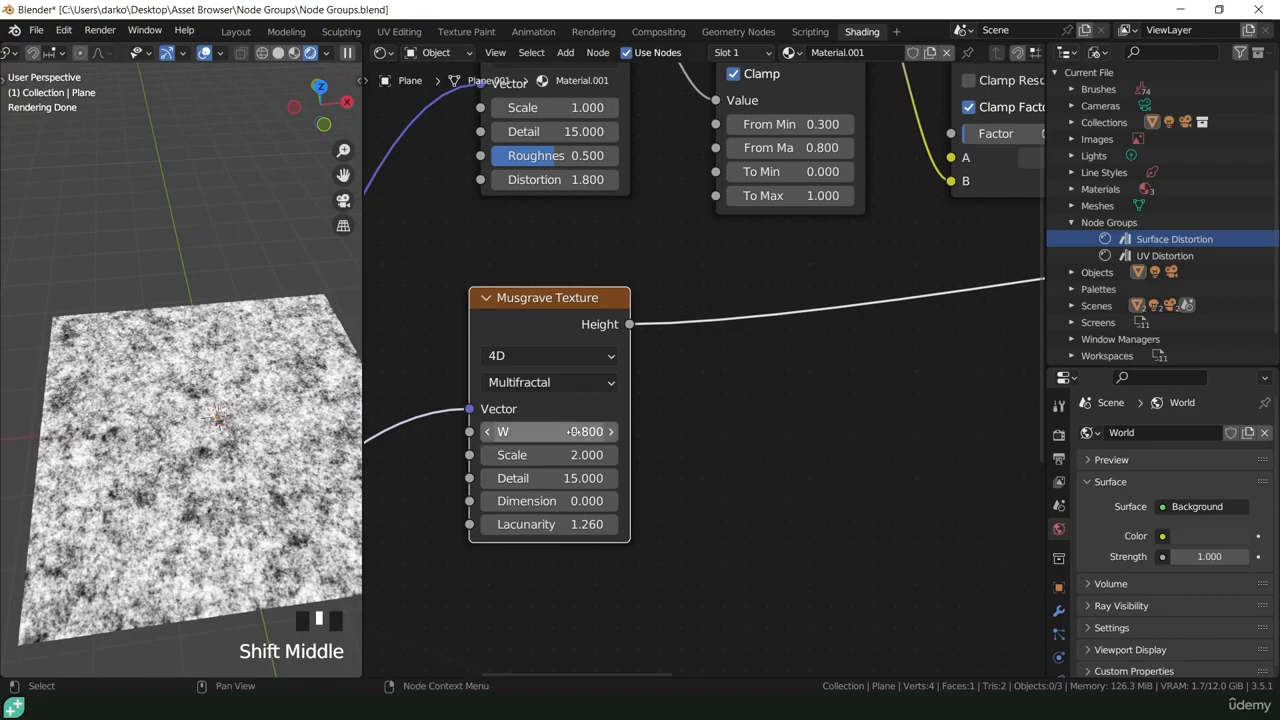
{"action": "left_click_drag", "start_coordinate": [560, 432], "coordinate": [526, 432]}
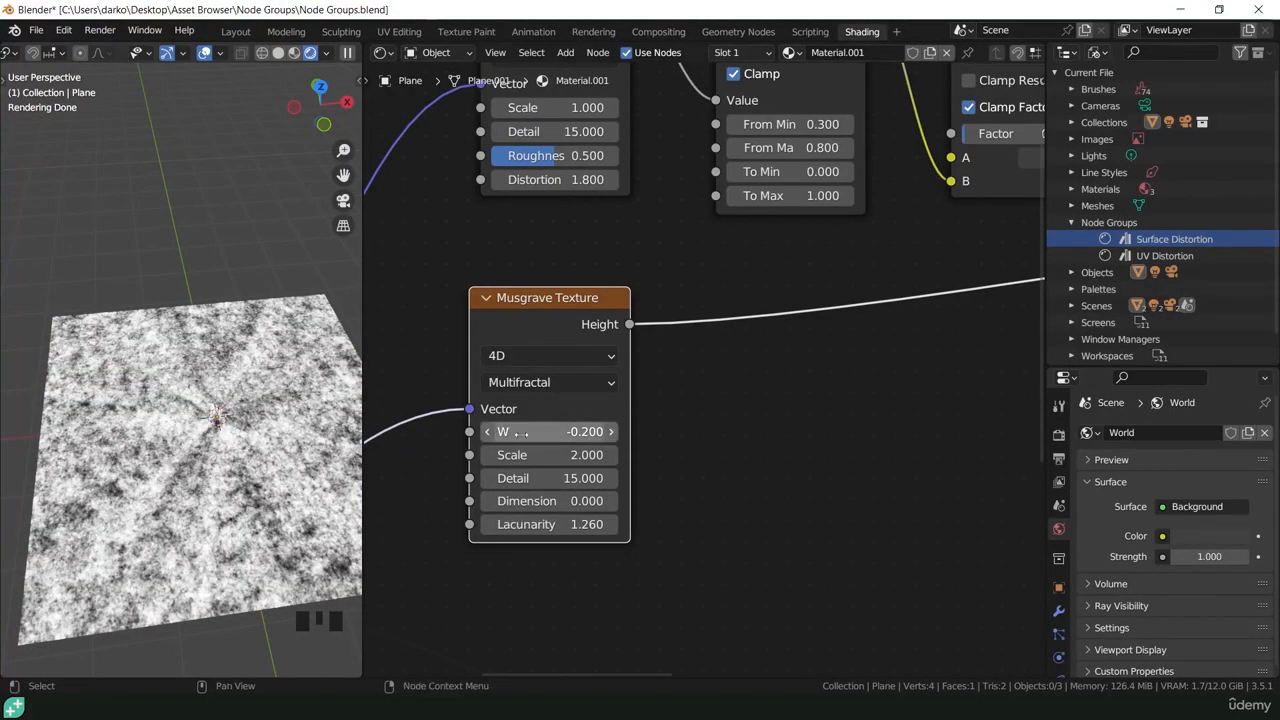
{"action": "left_click_drag", "start_coordinate": [521, 434], "coordinate": [522, 434]}
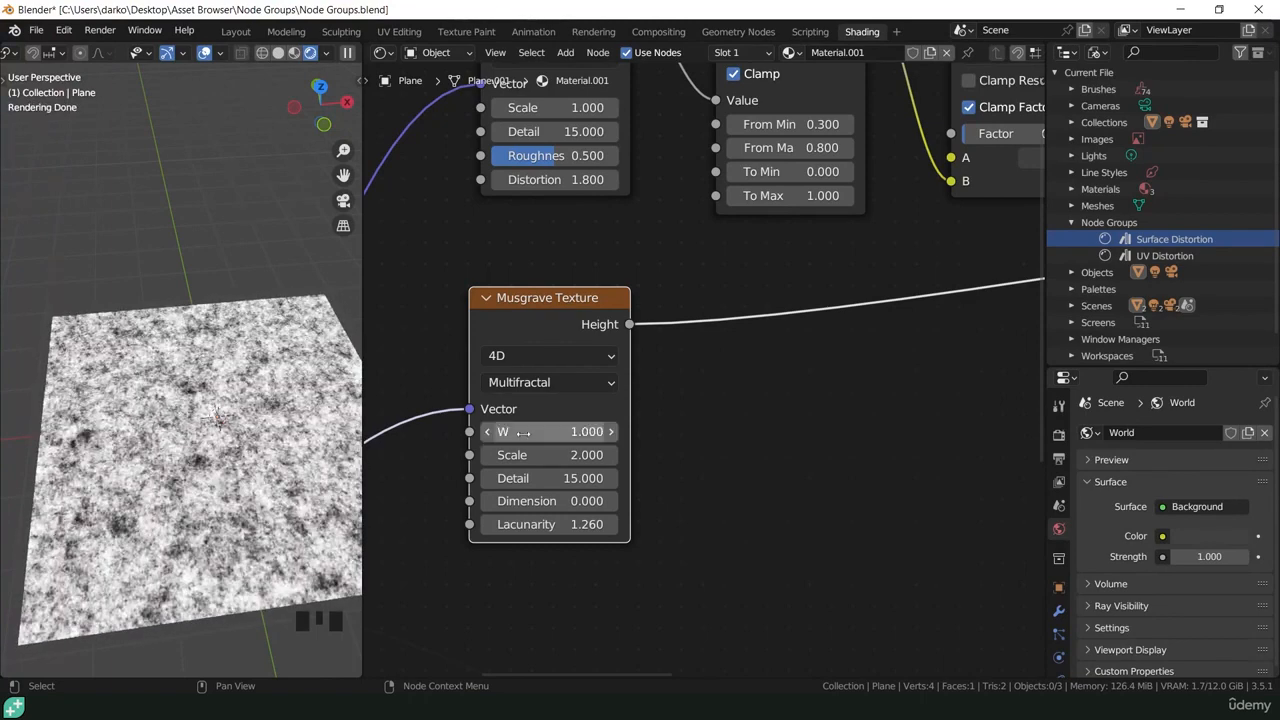
Try a higher Lacunarity on the Musgrave Texture and settle on 1.460, checking the pattern on the plane.
{"action": "middle_click_drag", "start_coordinate": [617, 496], "coordinate": [747, 406], "text": "shift"}
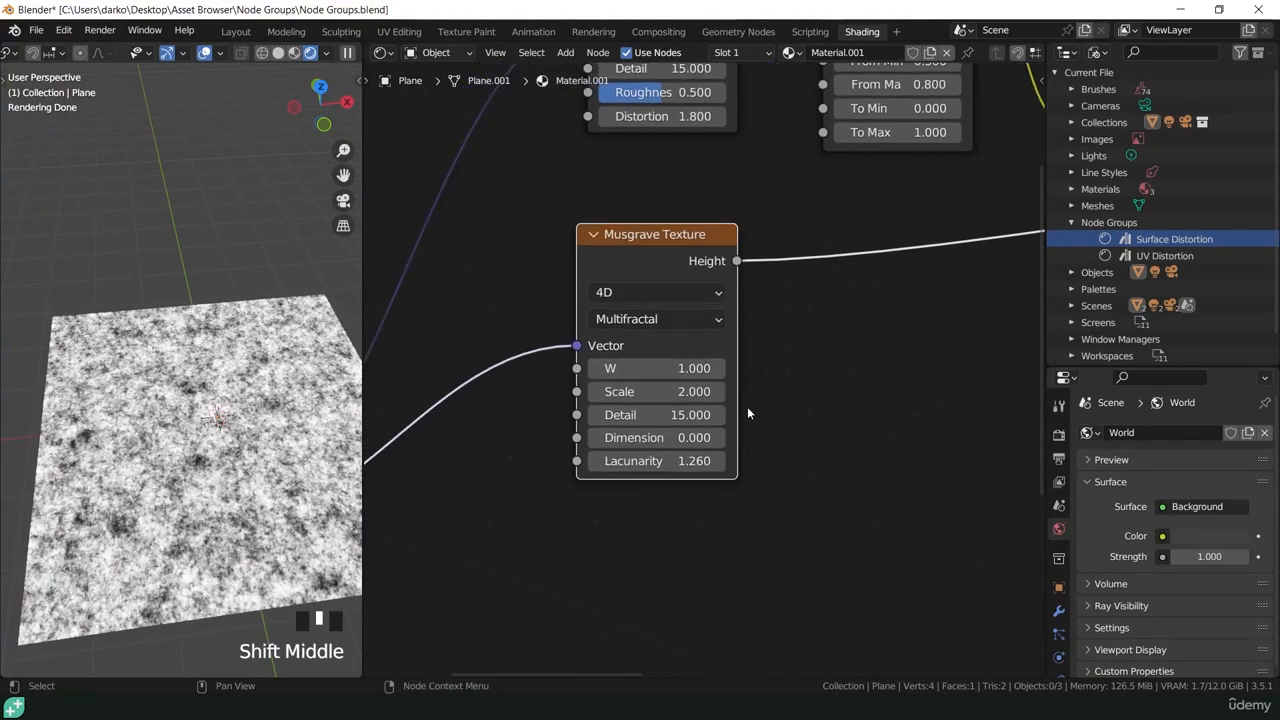
{"action": "scroll", "coordinate": [645, 434], "scroll_direction": "up", "scroll_amount": 4}
{"action": "left_click", "coordinate": [665, 470]}
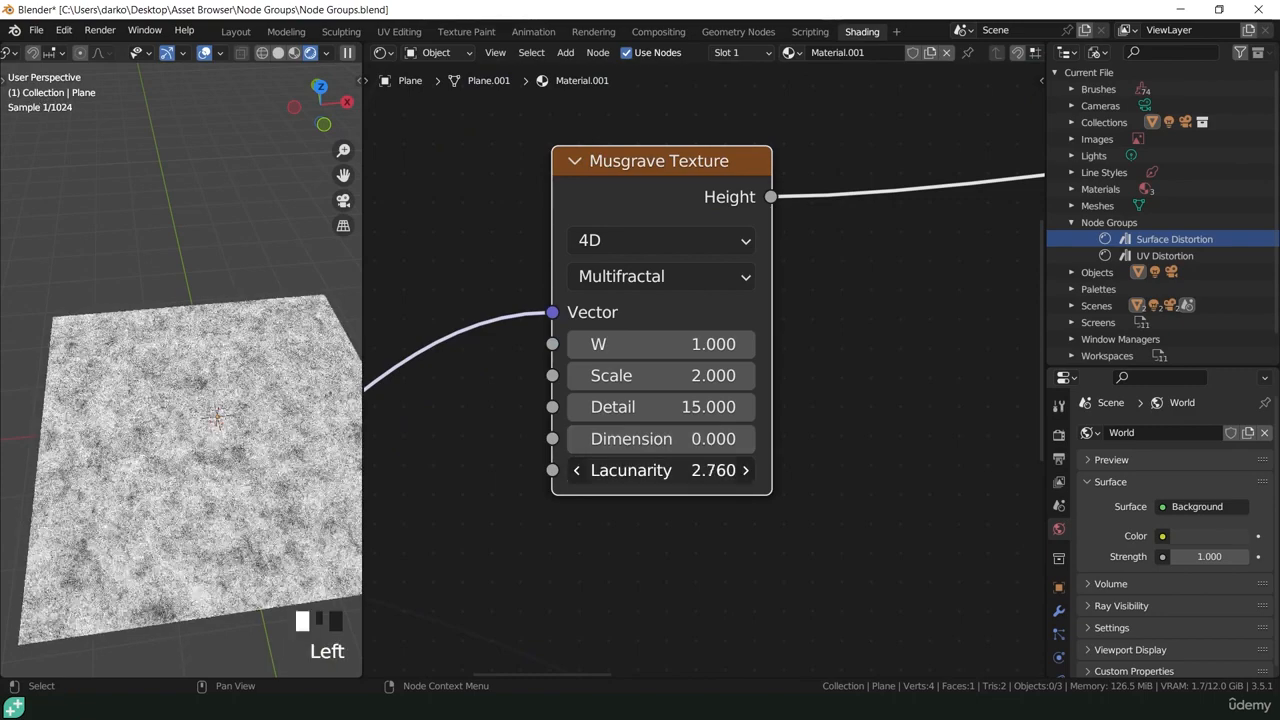
{"action": "left_click_drag", "start_coordinate": [665, 470], "coordinate": [697, 470]}
{"action": "scroll", "coordinate": [163, 457], "scroll_direction": "up", "scroll_amount": 1}
{"action": "scroll", "coordinate": [163, 457], "scroll_direction": "up", "scroll_amount": 2}
{"action": "scroll", "coordinate": [538, 462], "scroll_direction": "down", "scroll_amount": 5}
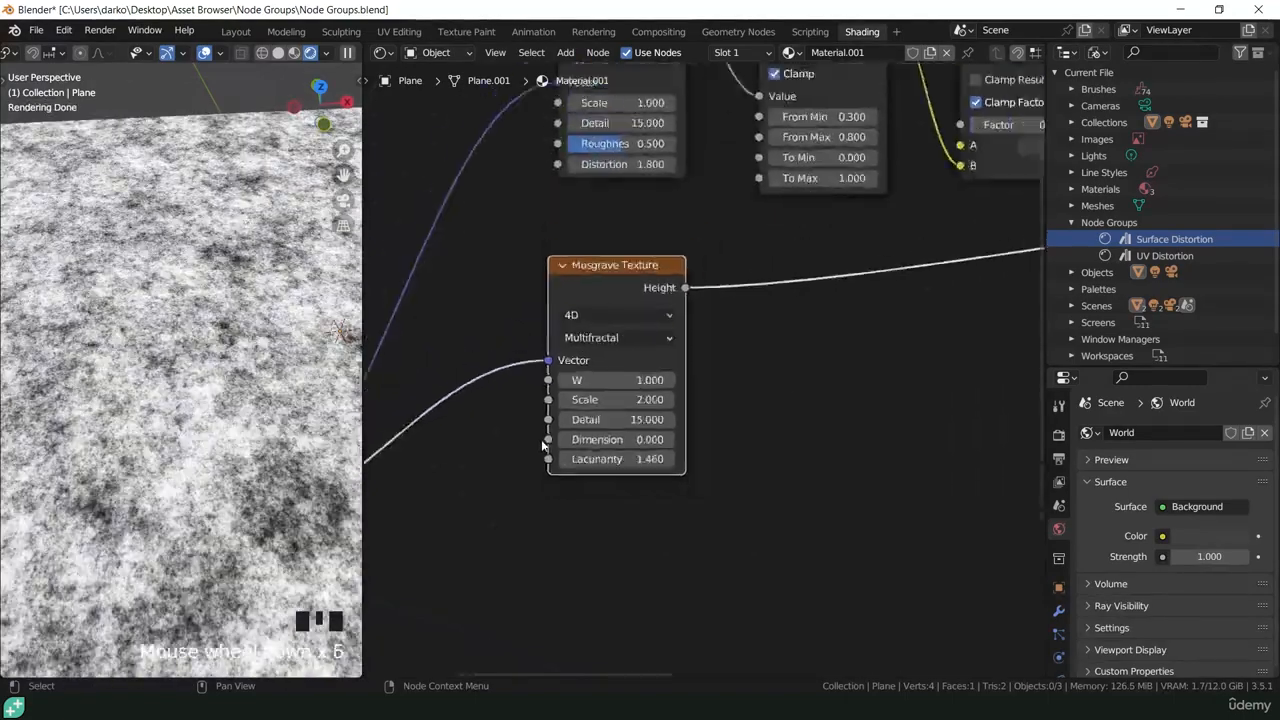
Duplicate the Lighten node and insert the copy between the original and the Principled BSDF's Roughness input.
{"action": "middle_click_drag", "start_coordinate": [656, 407], "coordinate": [581, 431]}
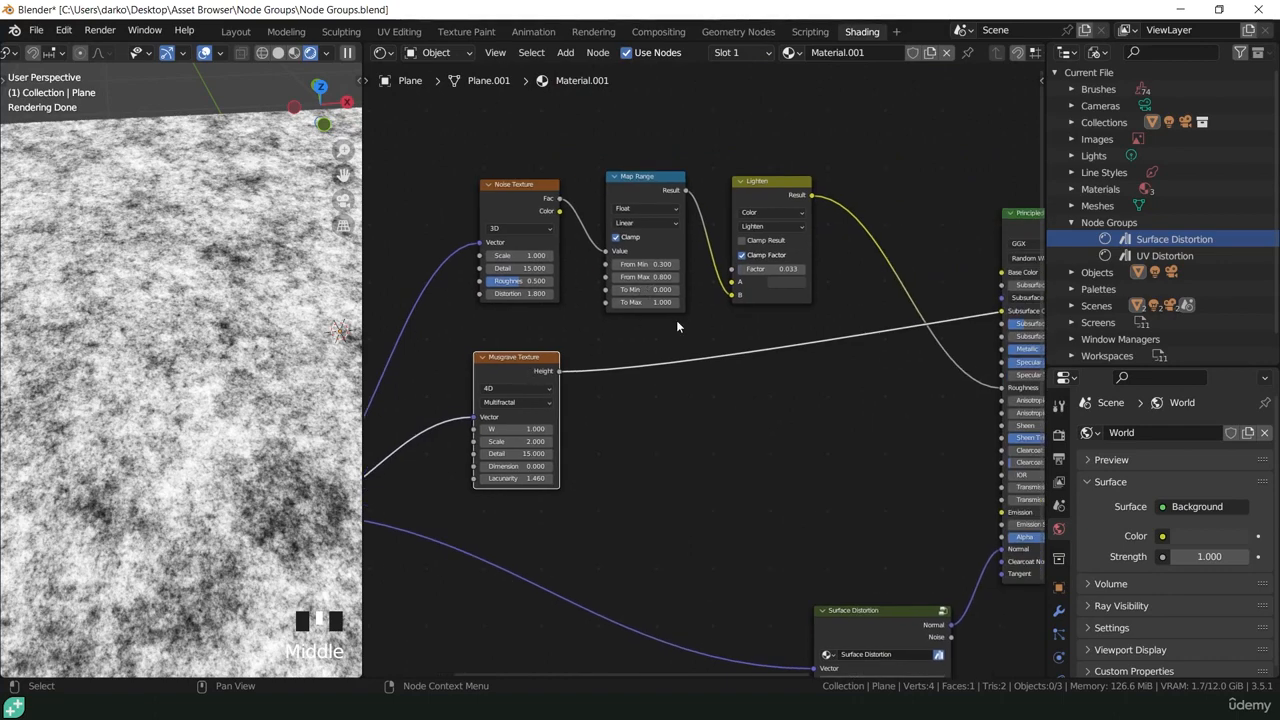
{"action": "middle_click_drag", "start_coordinate": [710, 306], "coordinate": [590, 299]}
{"action": "left_click", "coordinate": [621, 182]}
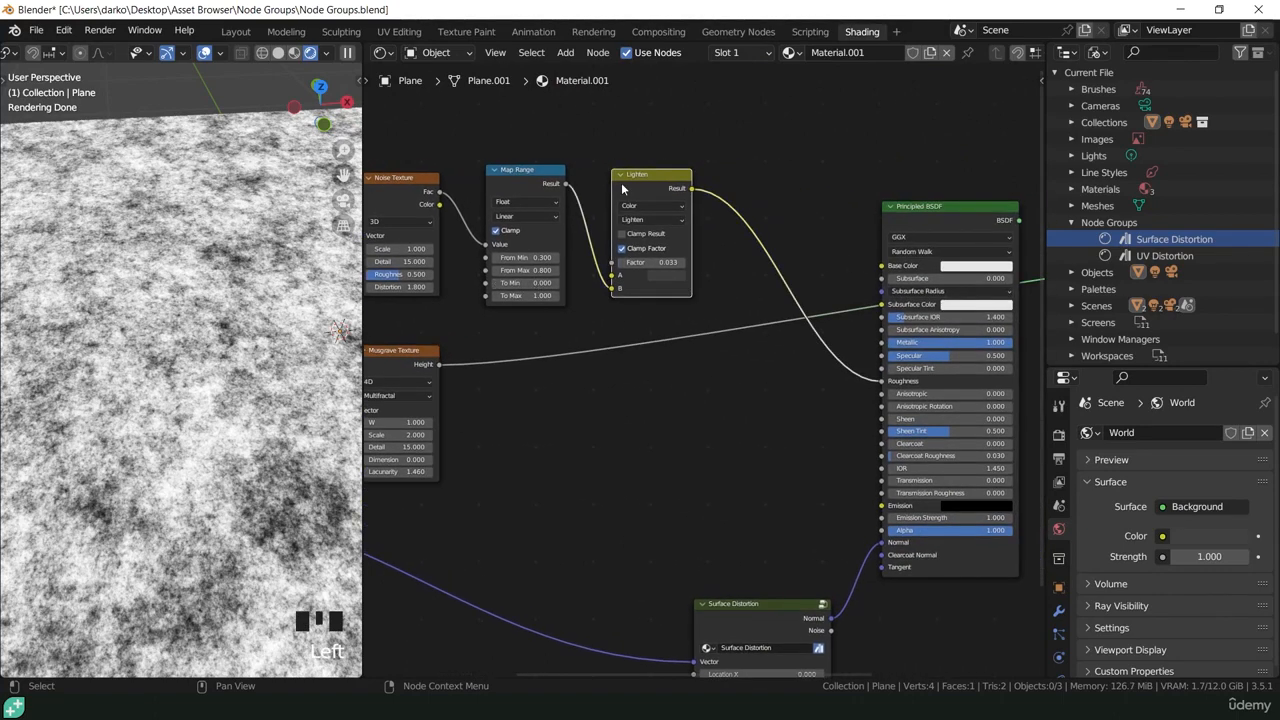
{"action": "key", "text": "shift+d"}
{"action": "left_click", "coordinate": [725, 257]}
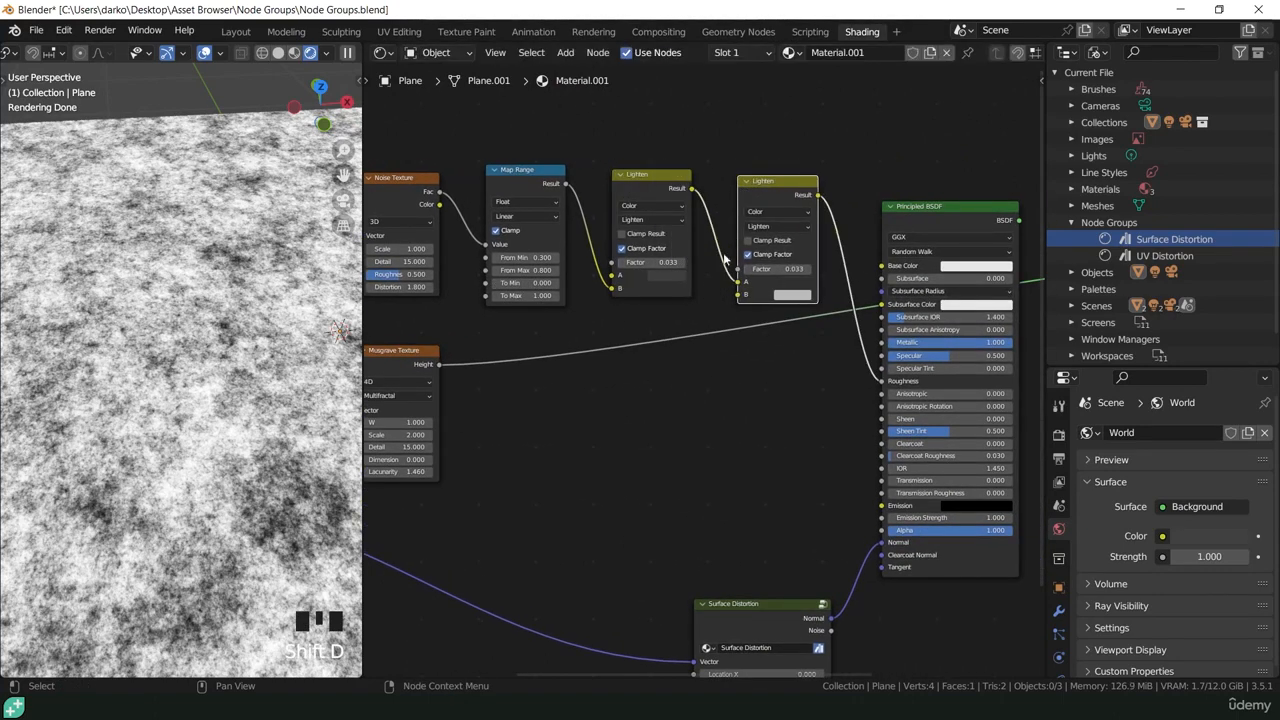
Set the Factor of both Lighten nodes to 0 and preview each node's result on the plane.
{"action": "middle_click_drag", "start_coordinate": [720, 244], "coordinate": [718, 234]}
{"action": "scroll", "coordinate": [667, 254], "scroll_direction": "up", "scroll_amount": 3}
{"action": "left_click_drag", "start_coordinate": [631, 257], "coordinate": [604, 257]}
{"action": "left_click_drag", "start_coordinate": [828, 264], "coordinate": [790, 264]}
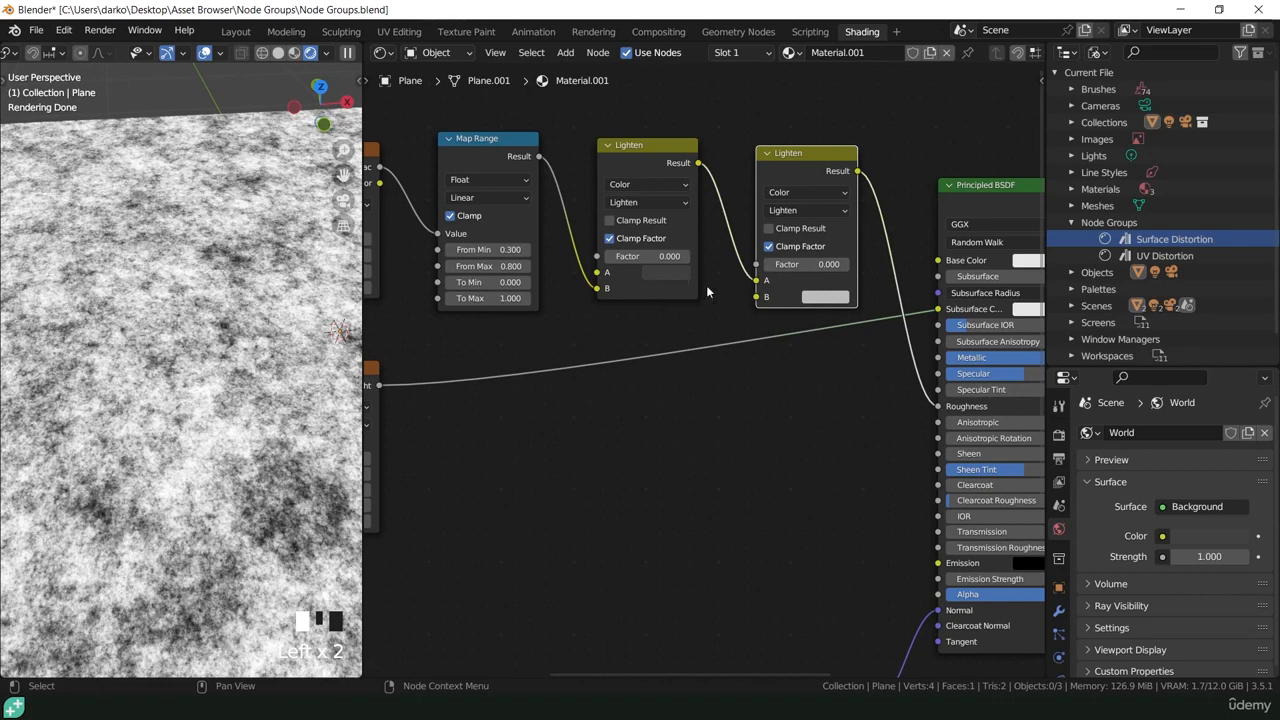
{"action": "left_click", "coordinate": [640, 268], "text": "ctrl+shift"}
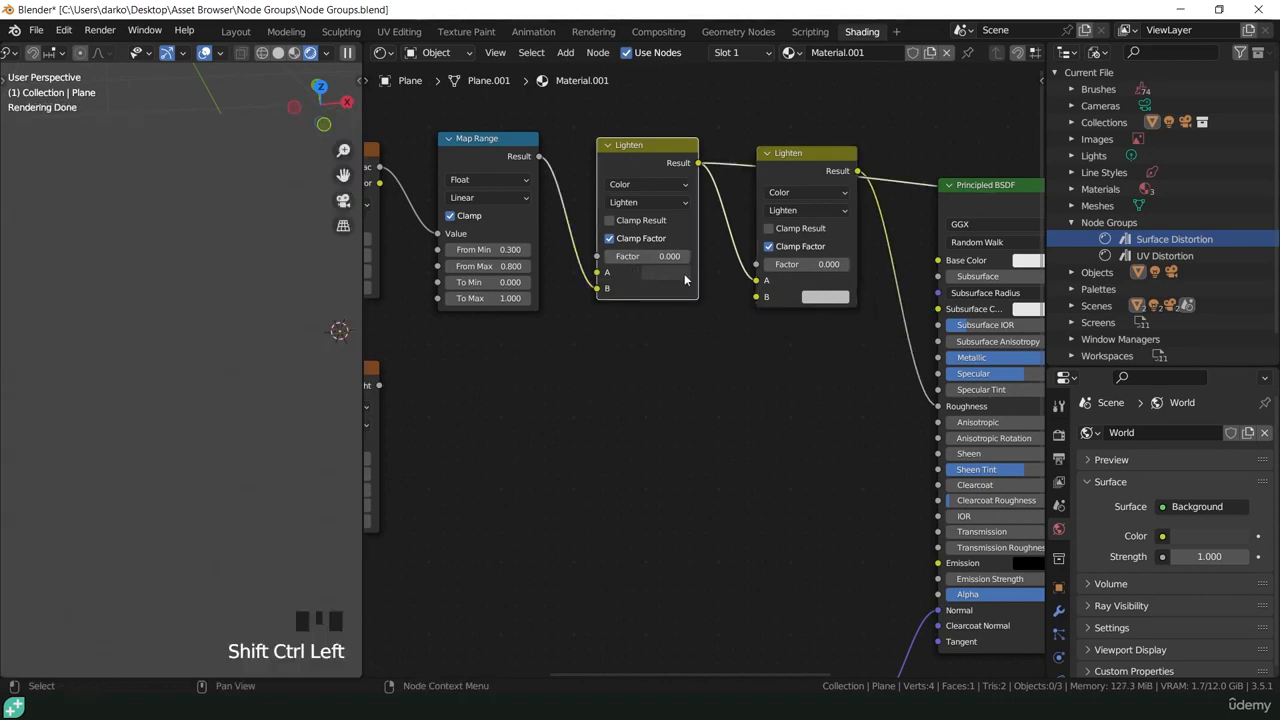
{"action": "left_click", "coordinate": [797, 156], "text": "ctrl+shift"}
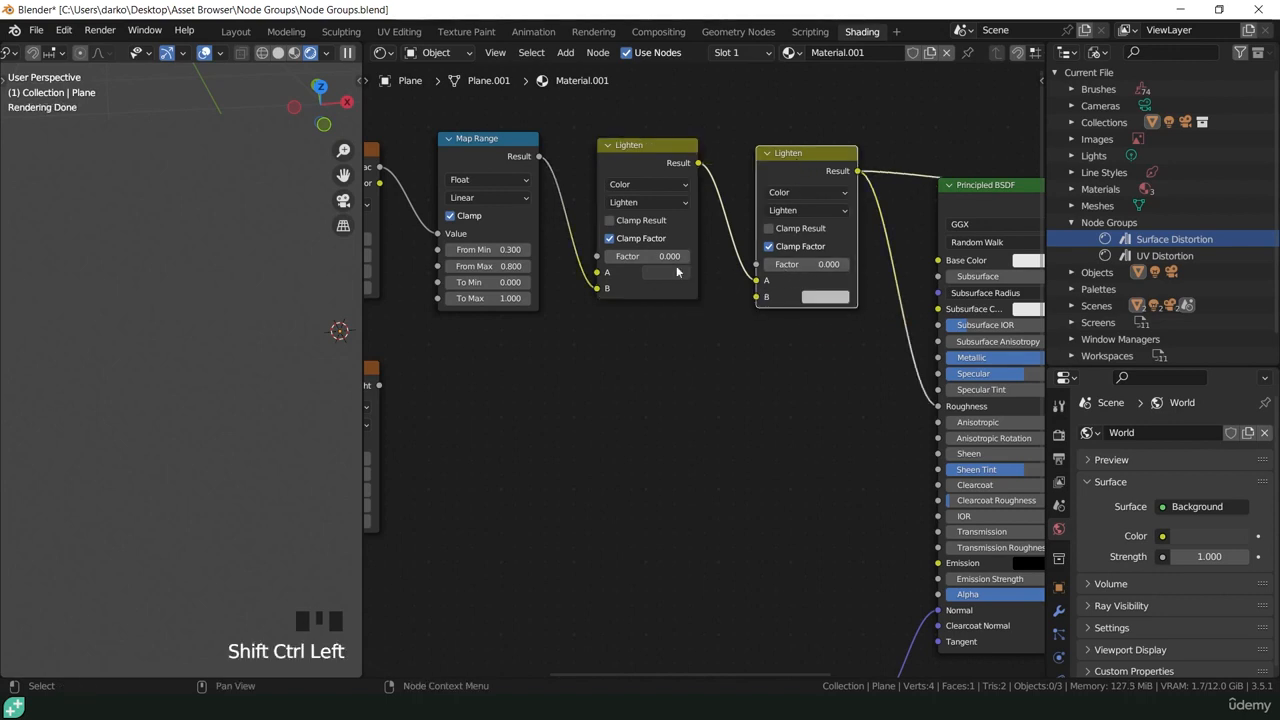
Connect the Musgrave Texture's Height to the second Lighten node's B input and set that node's Factor to 0.013.
{"action": "scroll", "coordinate": [577, 373], "scroll_direction": "down", "scroll_amount": 3}
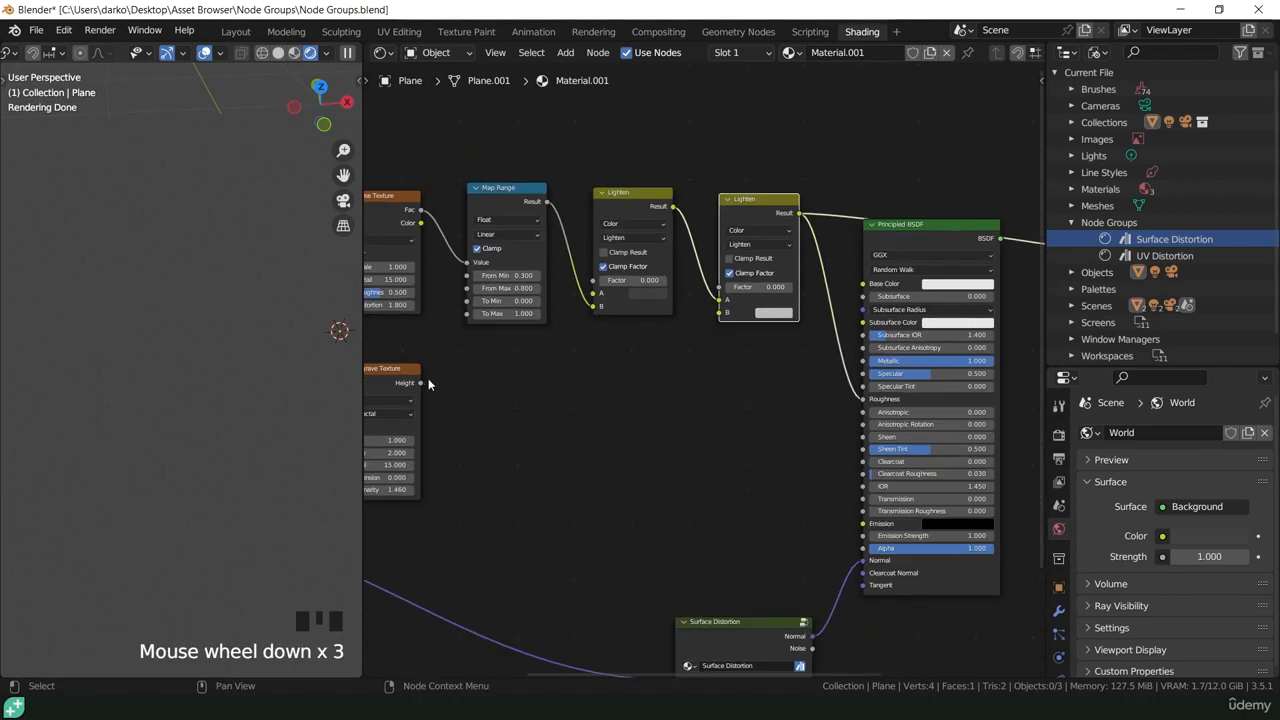
{"action": "left_click_drag", "start_coordinate": [419, 383], "coordinate": [747, 288]}
{"action": "scroll", "coordinate": [748, 287], "scroll_direction": "up", "scroll_amount": 8}
Preview the Principled BSDF's reflections on the plane and set the second Lighten node's Factor to 0.
{"action": "left_click", "coordinate": [993, 178], "text": "ctrl+shift"}
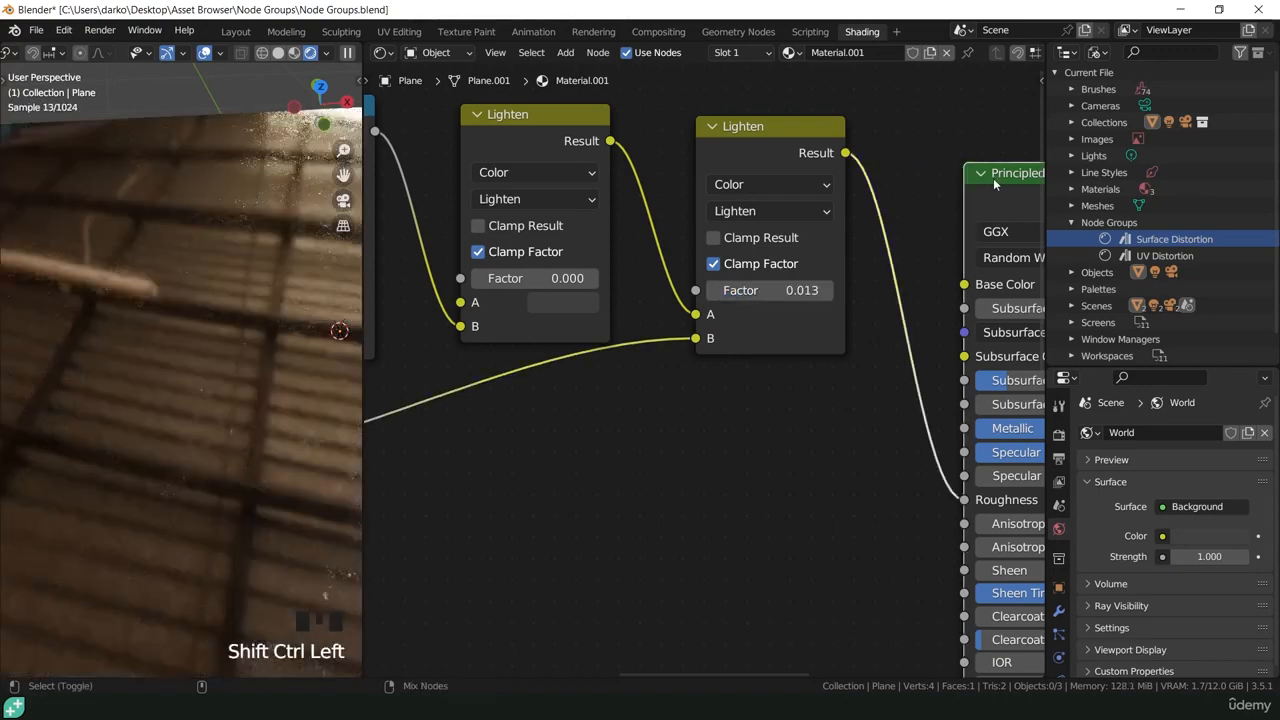
{"action": "scroll", "coordinate": [269, 425], "scroll_direction": "down", "scroll_amount": 3}
{"action": "middle_click_drag", "start_coordinate": [269, 428], "coordinate": [243, 585]}
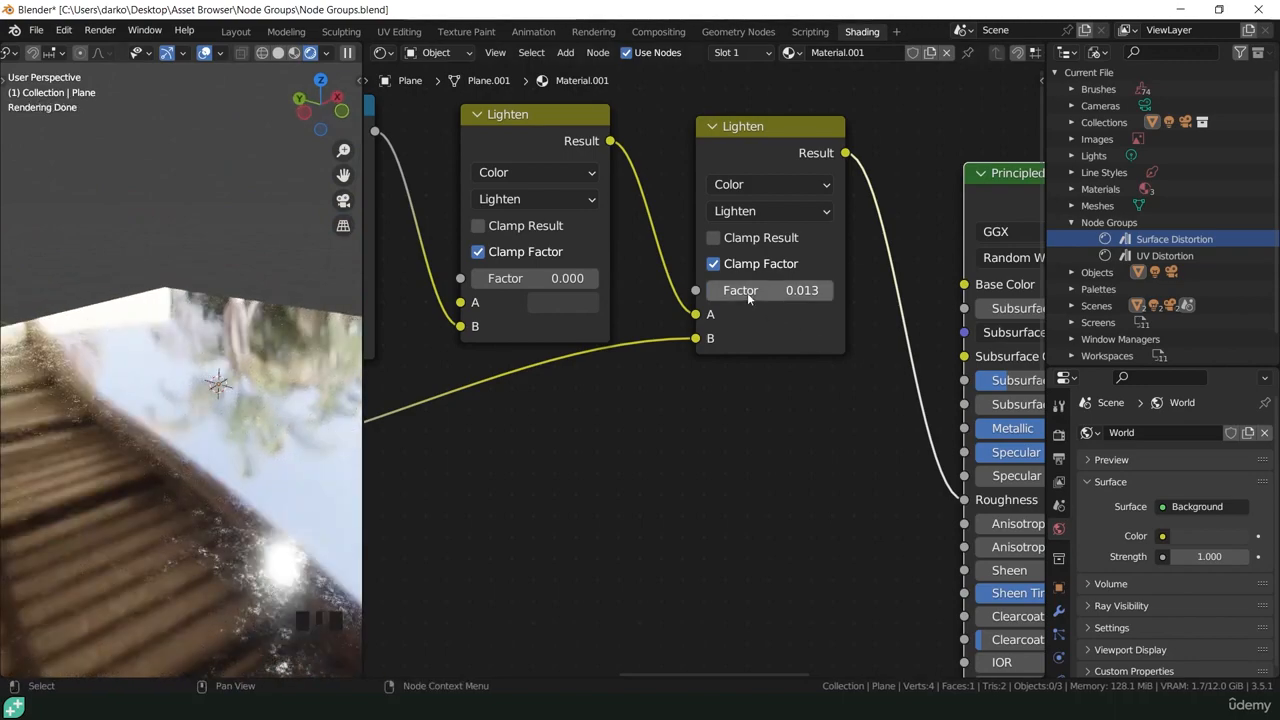
{"action": "mouse_move", "coordinate": [749, 290]}
{"action": "left_mouse_down"}
{"action": "mouse_move", "coordinate": [1010, 290]}
{"action": "mouse_move", "coordinate": [760, 290]}
{"action": "left_mouse_up"}
{"action": "scroll", "coordinate": [683, 431], "scroll_direction": "down", "scroll_amount": 8}
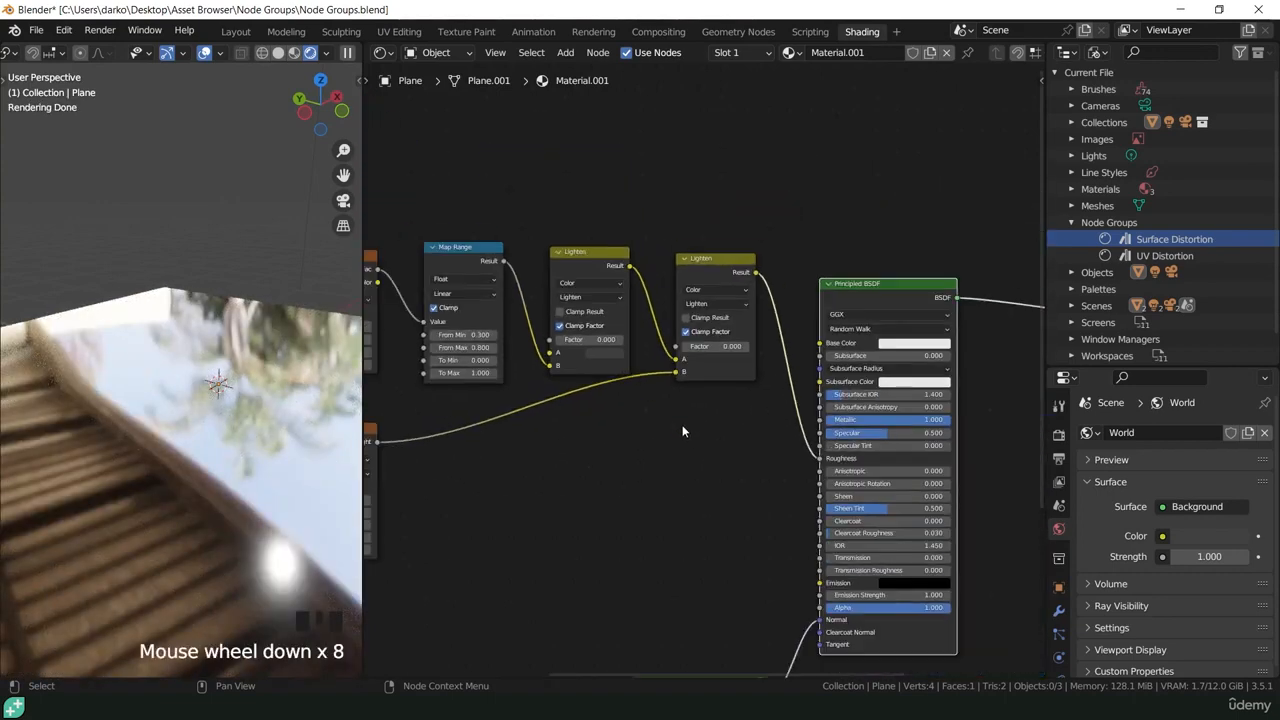
Move the roughness nodes upward and duplicate the Musgrave Texture below the original, keeping its Vector connection.
{"action": "middle_click_drag", "start_coordinate": [683, 431], "coordinate": [674, 374]}
{"action": "scroll", "coordinate": [780, 334], "scroll_direction": "down", "scroll_amount": 3}
{"action": "left_click_drag", "start_coordinate": [849, 125], "coordinate": [524, 200]}
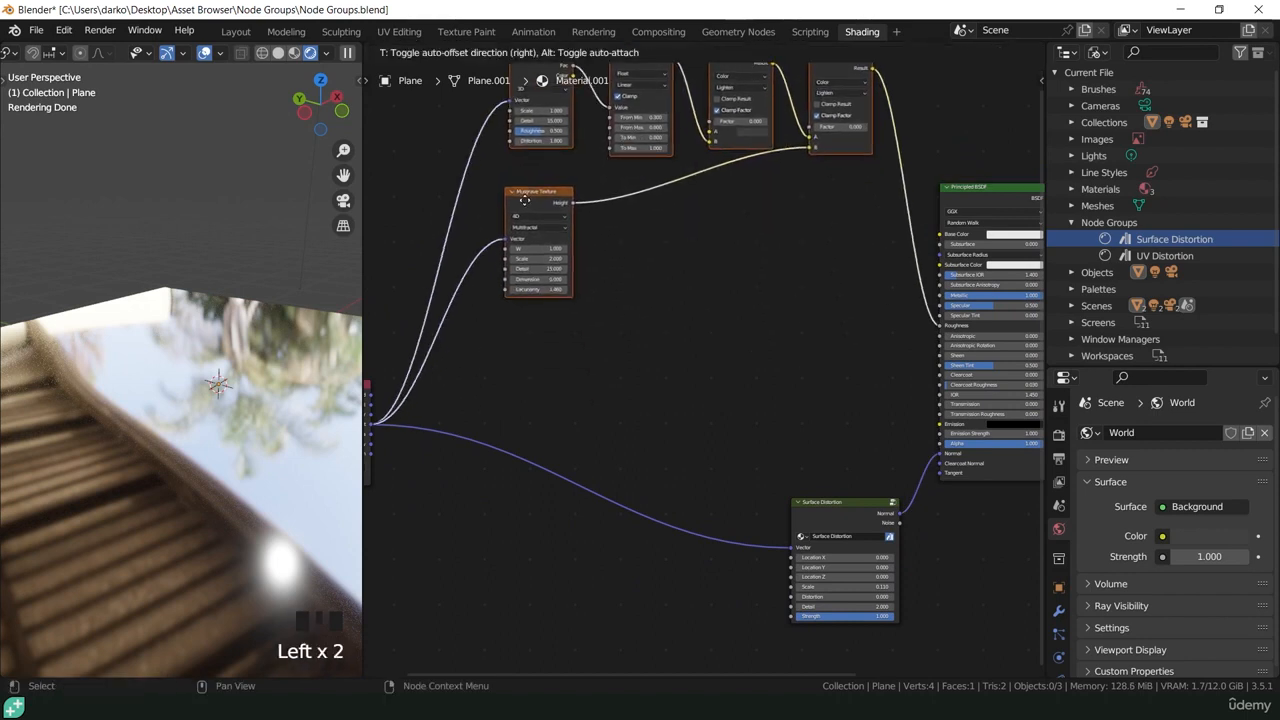
{"action": "left_click", "coordinate": [532, 202]}
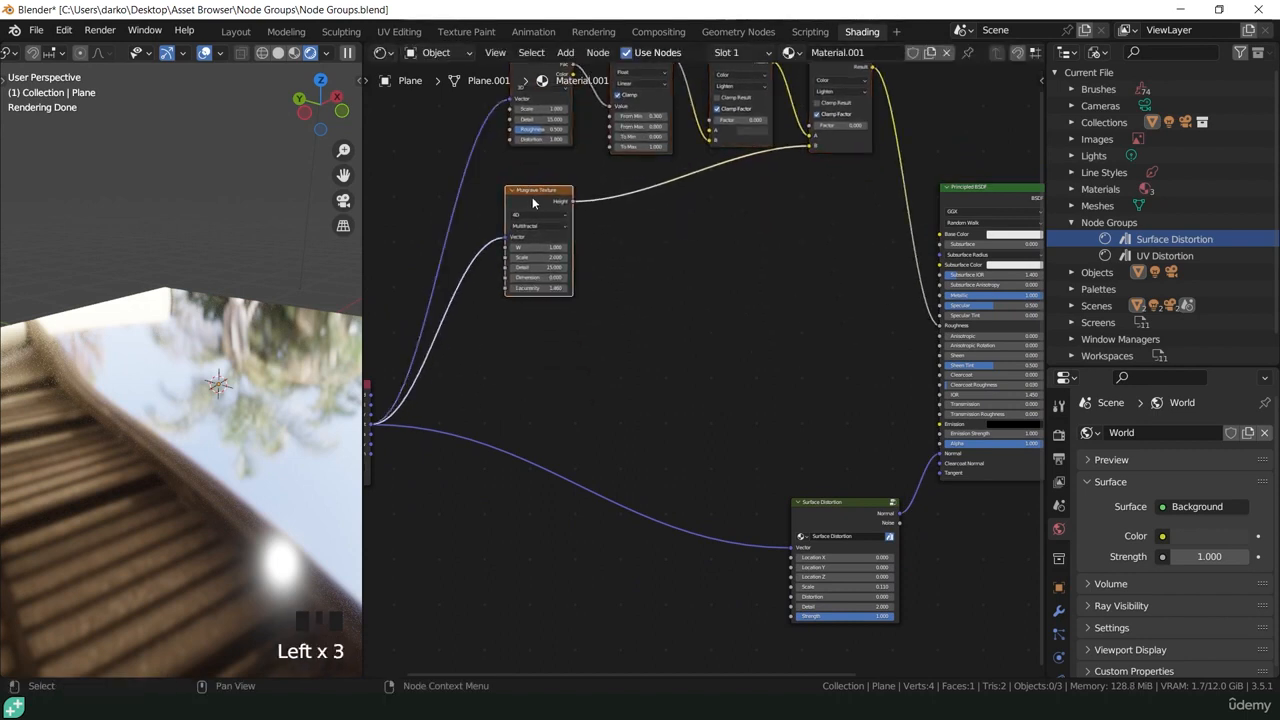
{"action": "key", "text": "shift+ctrl+d"}
{"action": "left_click", "coordinate": [526, 326]}
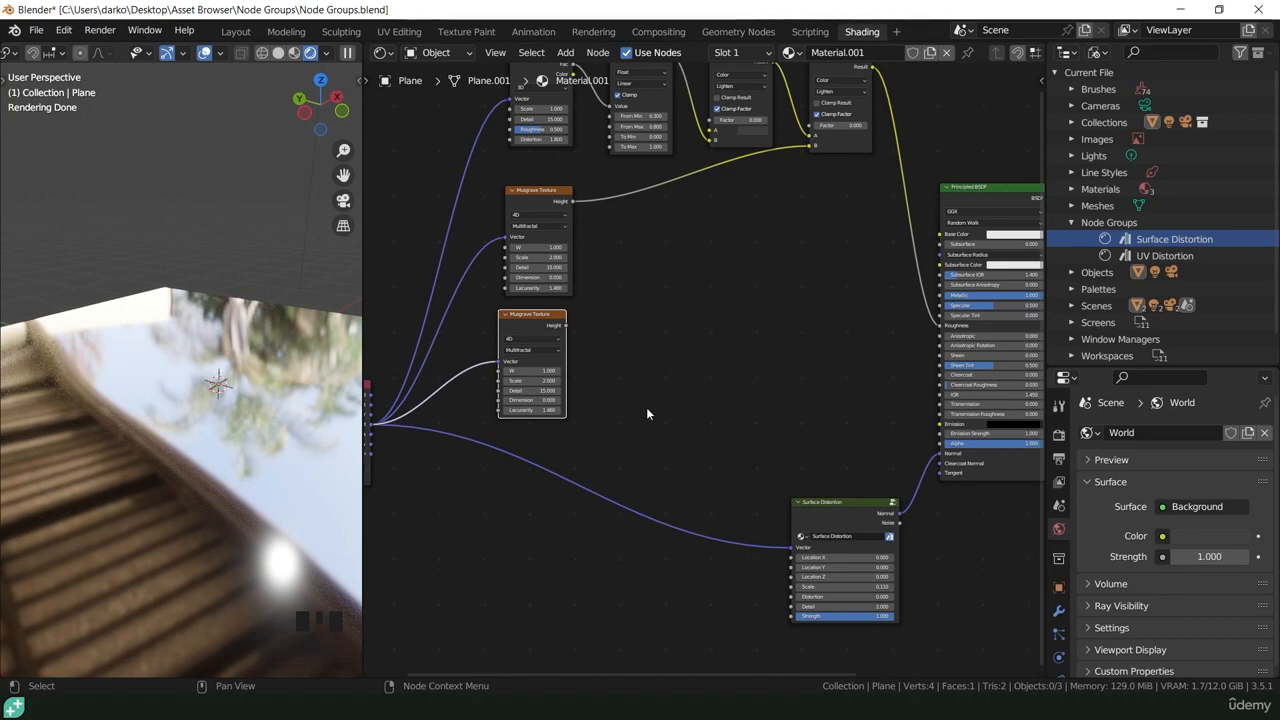
Set the duplicated Musgrave Texture's type to fBM and preview its Height on the plane.
{"action": "scroll", "coordinate": [542, 351], "scroll_direction": "up", "scroll_amount": 7}
{"action": "left_click", "coordinate": [537, 348]}
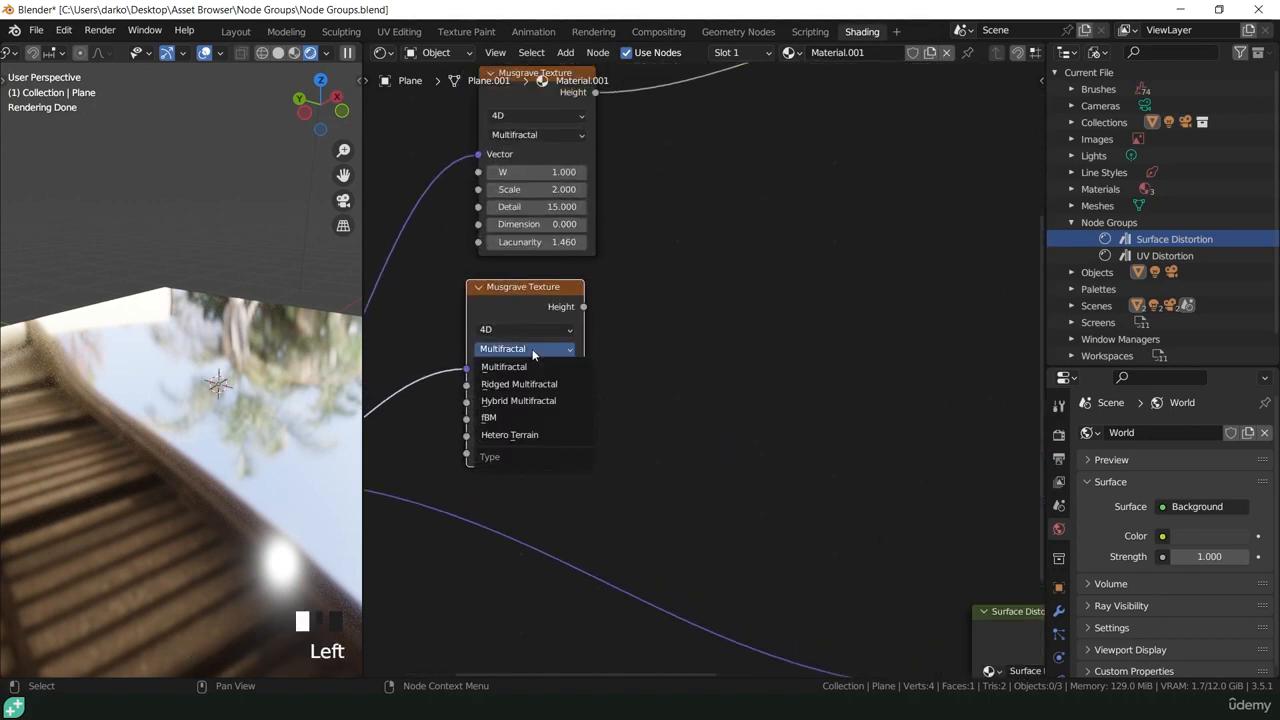
{"action": "left_click", "coordinate": [506, 418]}
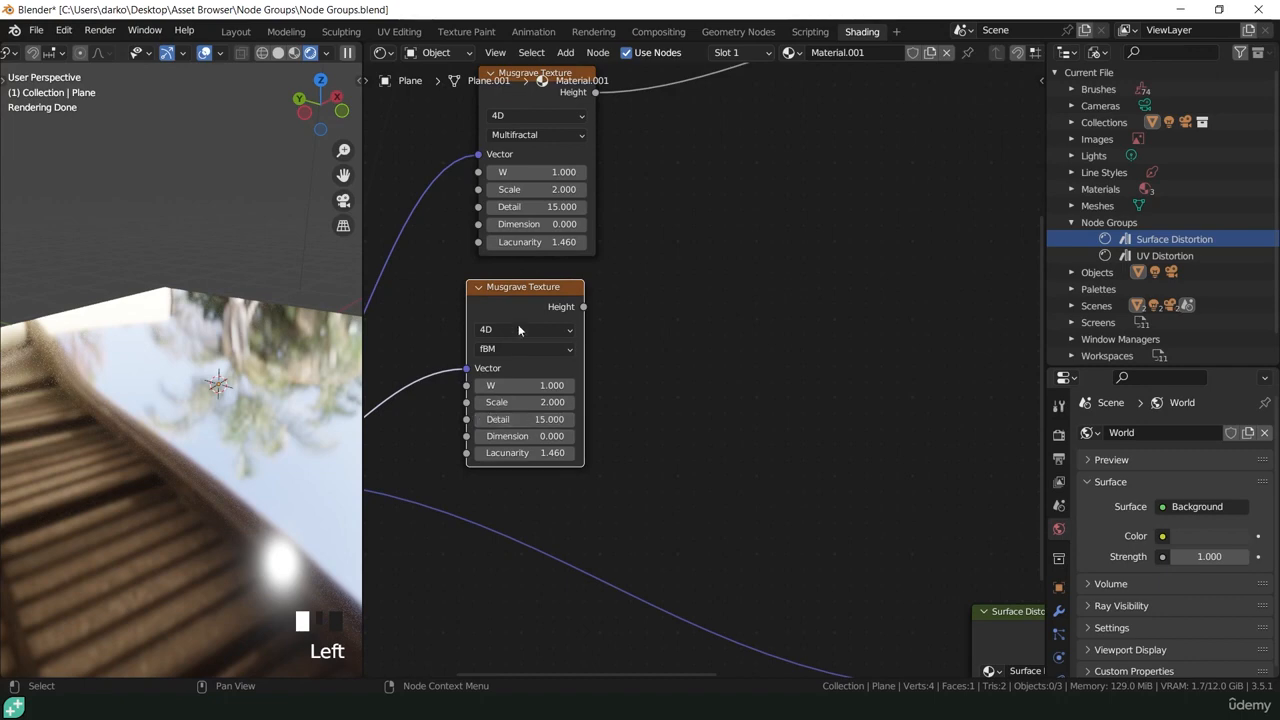
{"action": "left_click", "coordinate": [525, 294], "text": "ctrl+shift"}
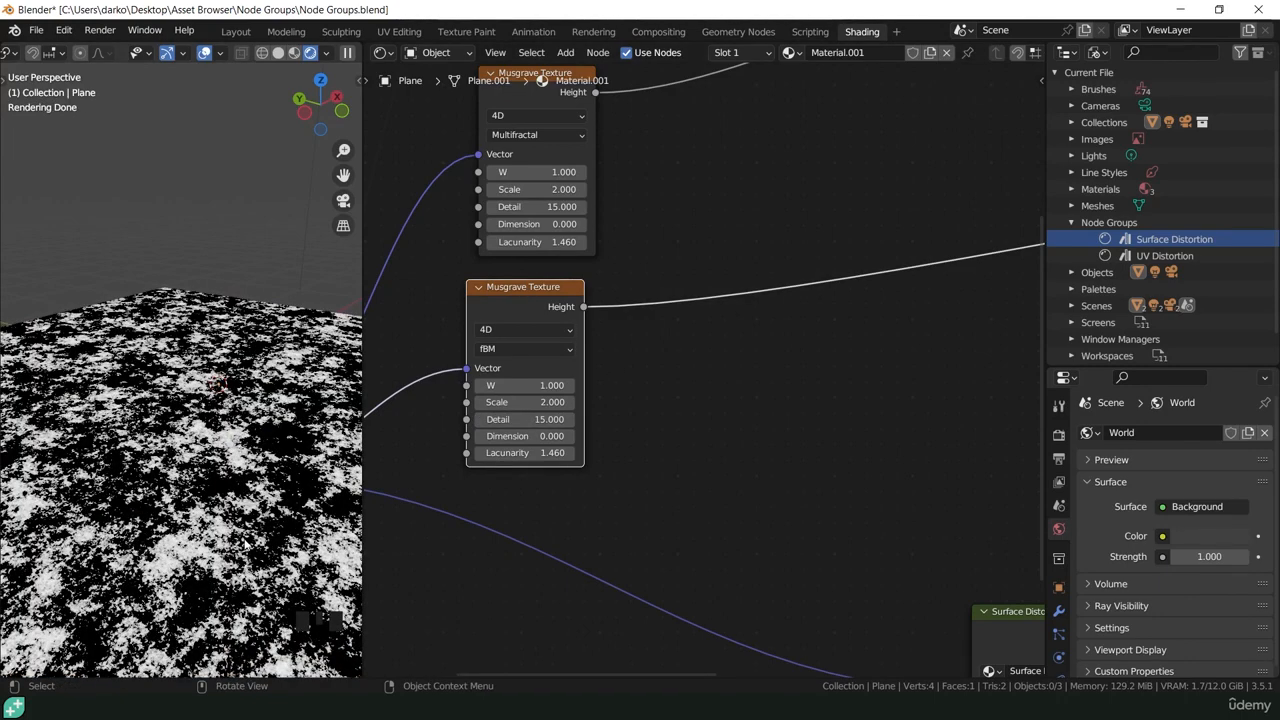
Set the fBM Musgrave Texture's Scale to 0.1 and Lacunarity to 2.
{"action": "left_click", "coordinate": [519, 402]}
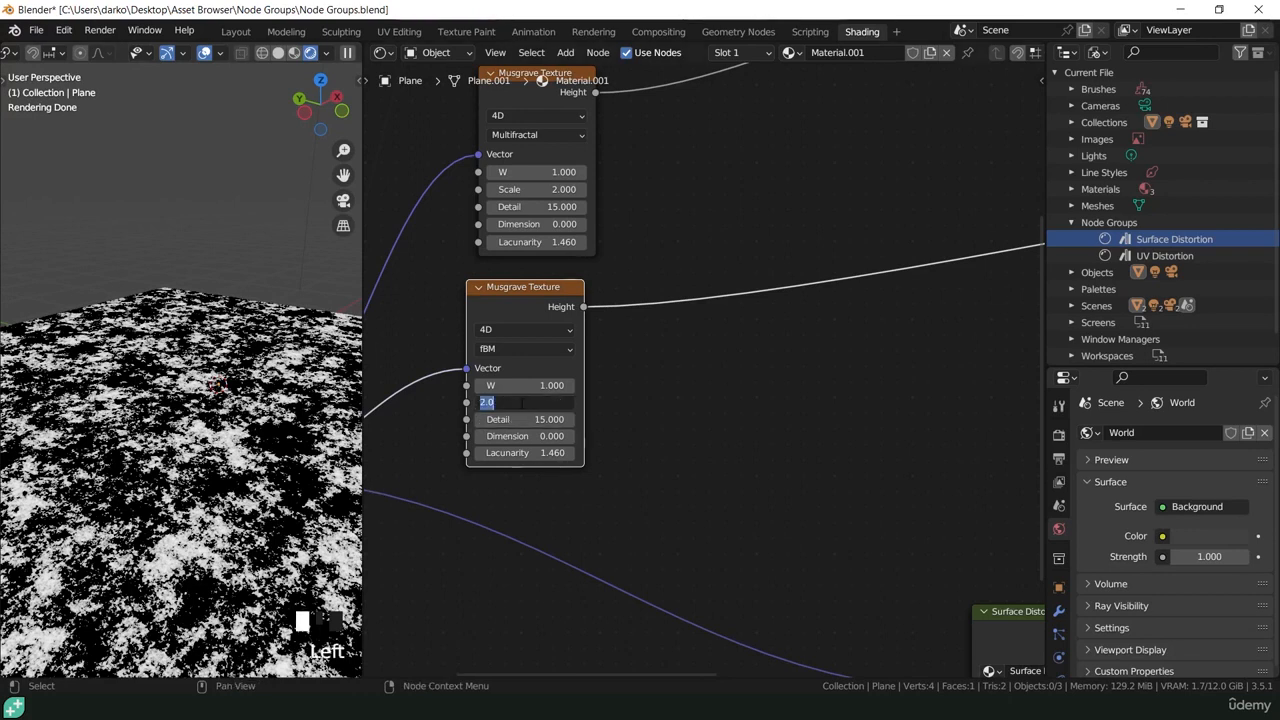
{"action": "type", "text": ".1"}
{"action": "key", "text": "Return"}
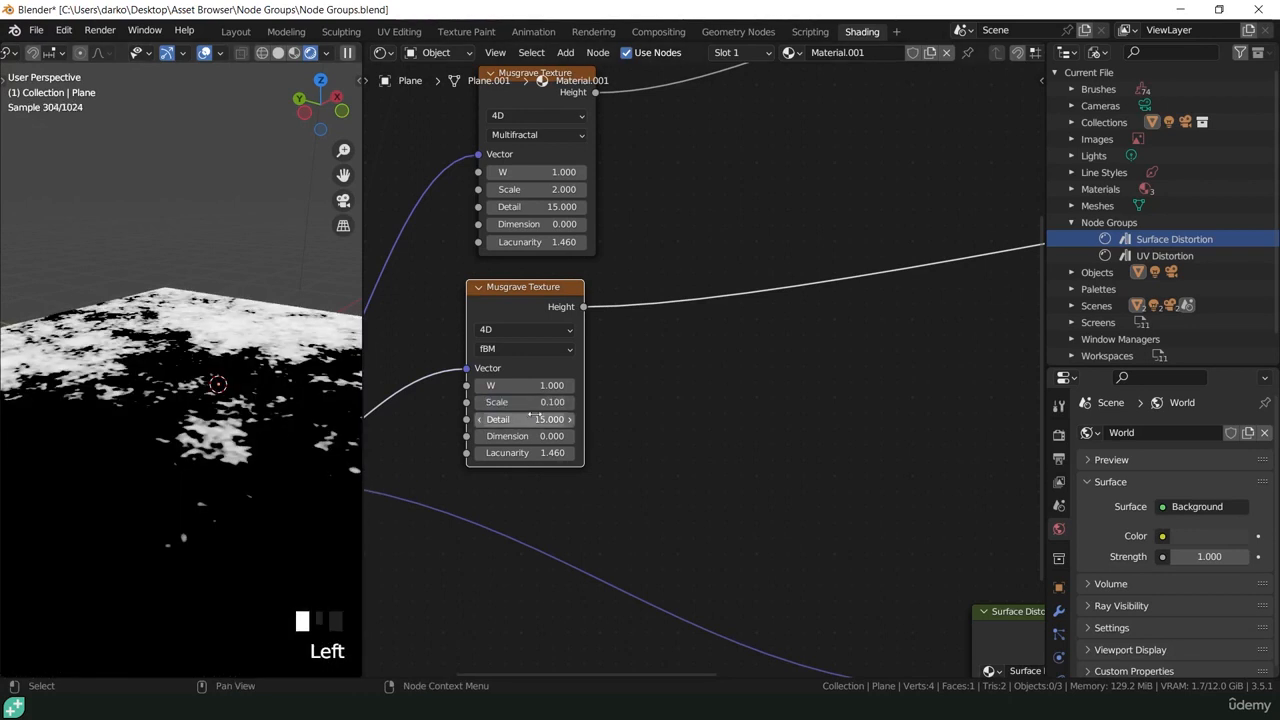
{"action": "middle_click_drag", "start_coordinate": [215, 412], "coordinate": [197, 438]}
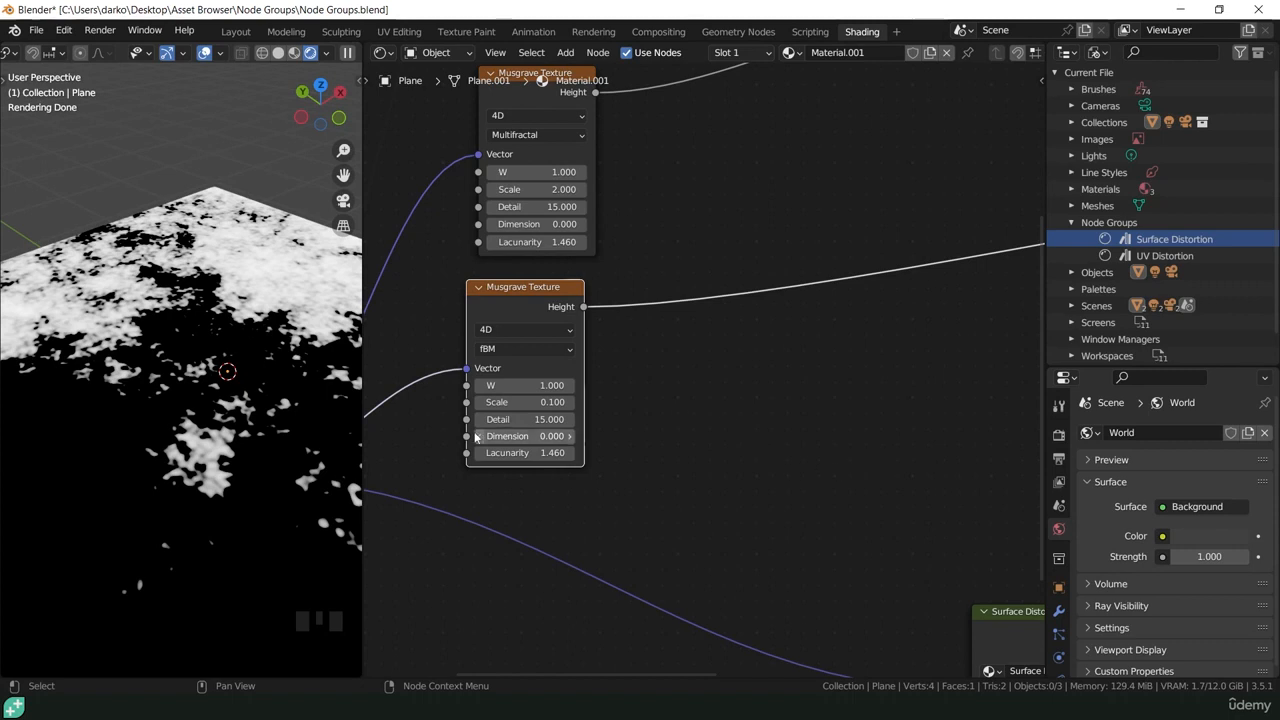
{"action": "left_click", "coordinate": [540, 453]}
{"action": "type", "text": "2"}
{"action": "key", "text": "Return"}
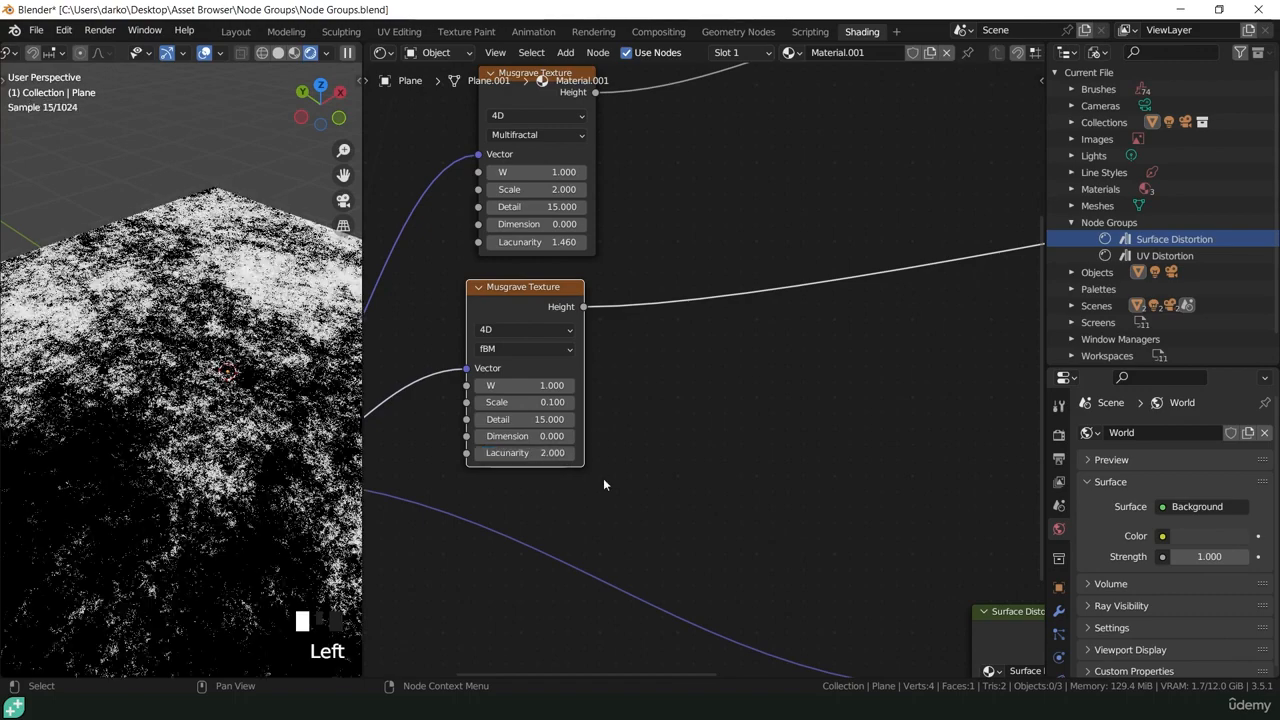
{"action": "scroll", "coordinate": [170, 462], "scroll_direction": "up", "scroll_amount": 4}
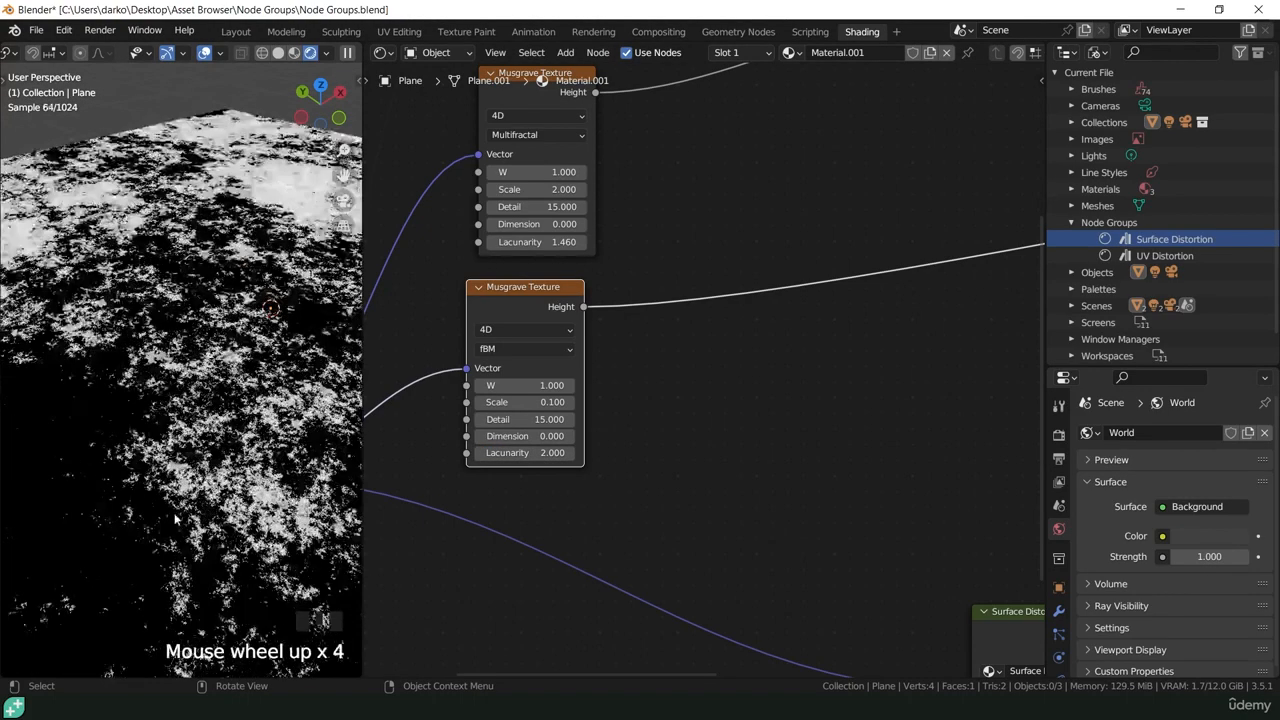
{"action": "scroll", "coordinate": [238, 420], "scroll_direction": "down", "scroll_amount": 5}
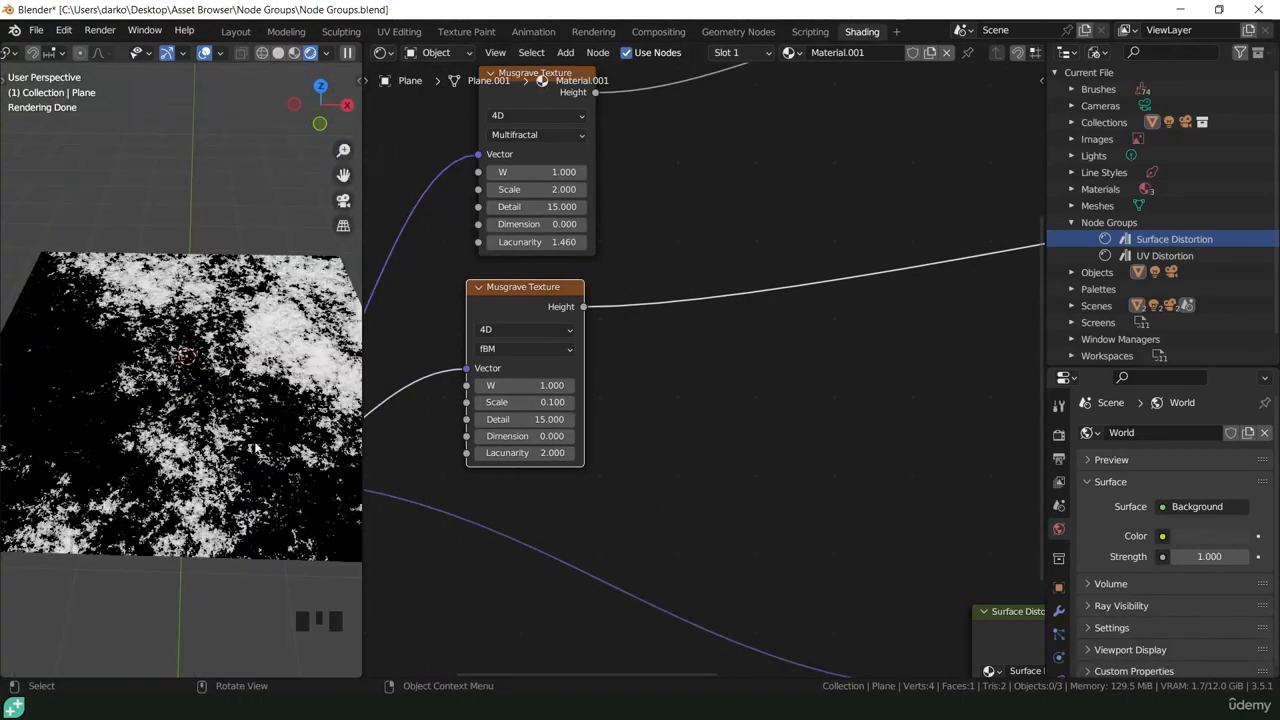
Try different W values on the fBM Musgrave Texture and set W to 2.8.
{"action": "scroll", "coordinate": [598, 405], "scroll_direction": "up", "scroll_amount": 6}
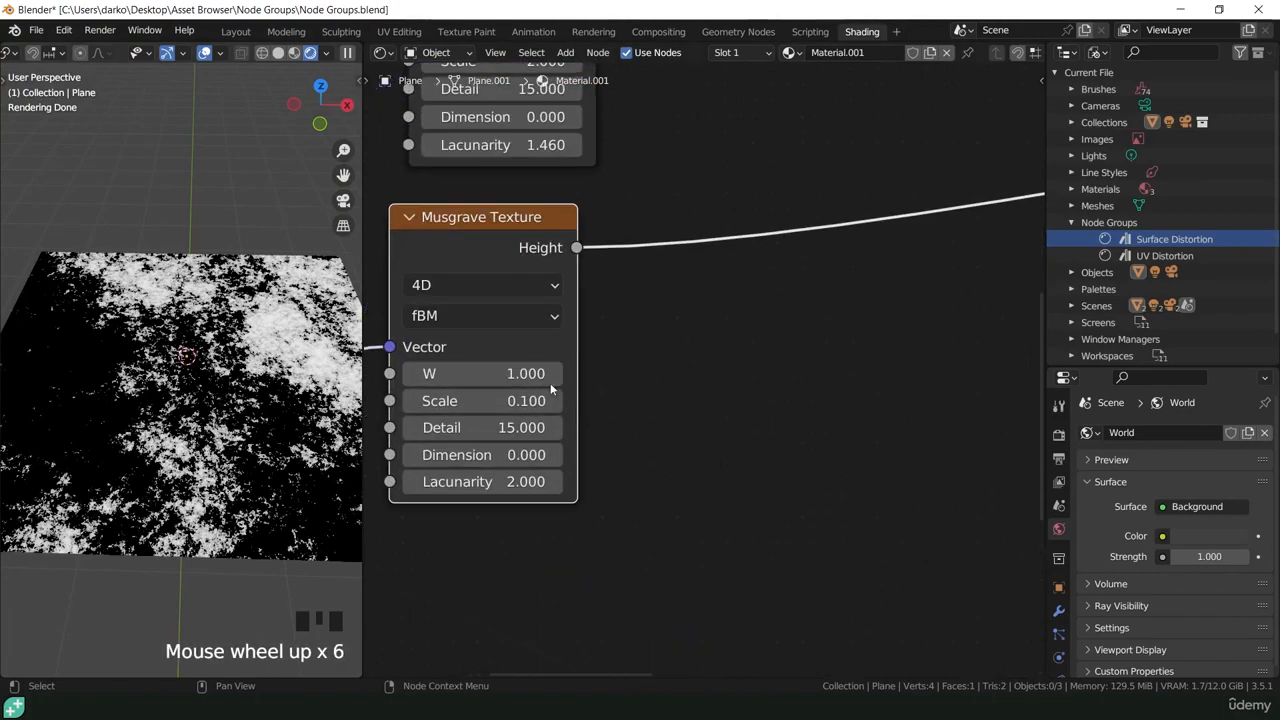
{"action": "left_click", "coordinate": [470, 373], "text": "shift"}
{"action": "left_click_drag", "start_coordinate": [470, 373], "coordinate": [627, 373], "text": "shift"}
{"action": "left_click", "coordinate": [499, 374]}
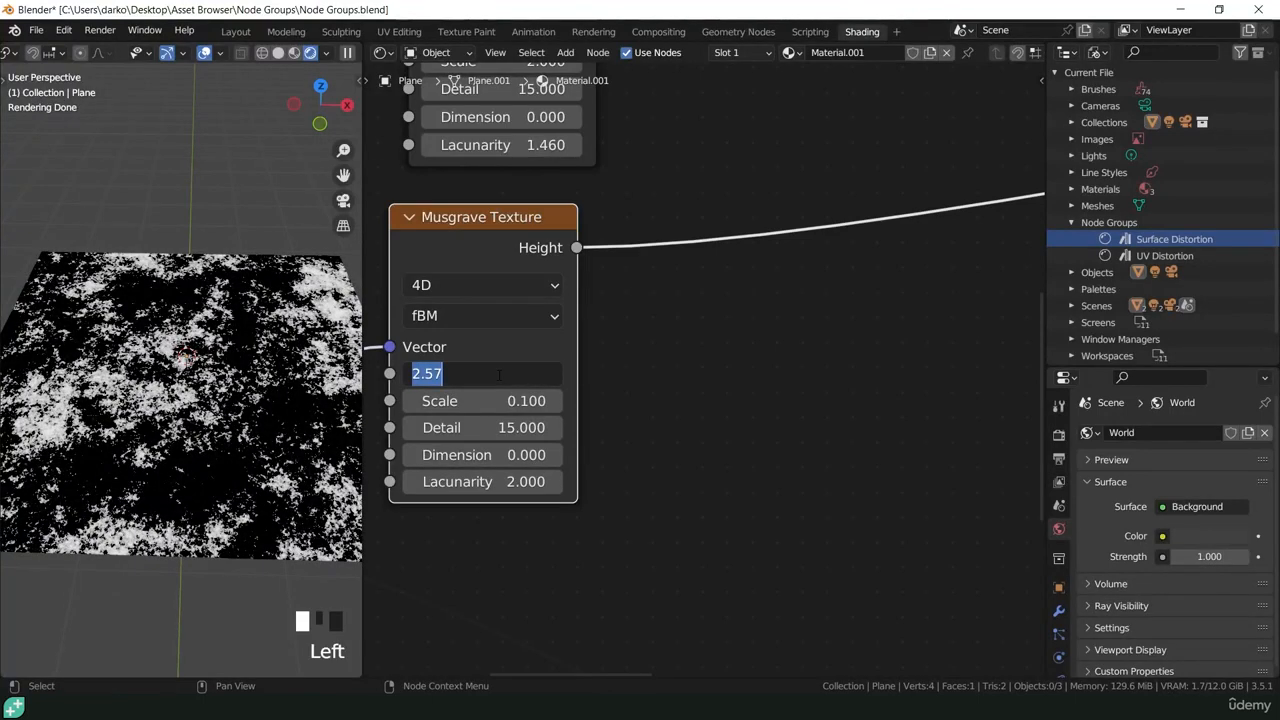
{"action": "type", "text": "2.8"}
{"action": "key", "text": "Return"}
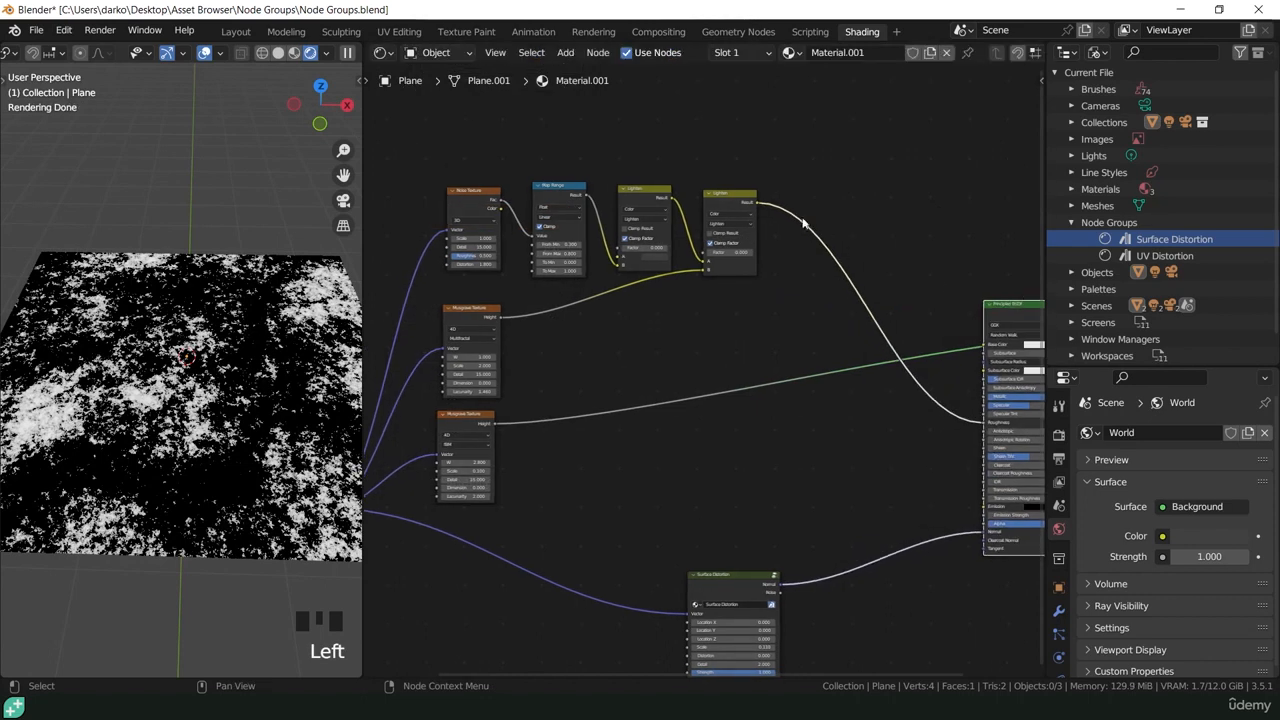
Duplicate the second Lighten node, insert it before the Principled BSDF's Roughness, and connect the fBM Musgrave Texture's Height to its B input.
{"action": "left_click", "coordinate": [724, 200]}
{"action": "key", "text": "shift+d"}
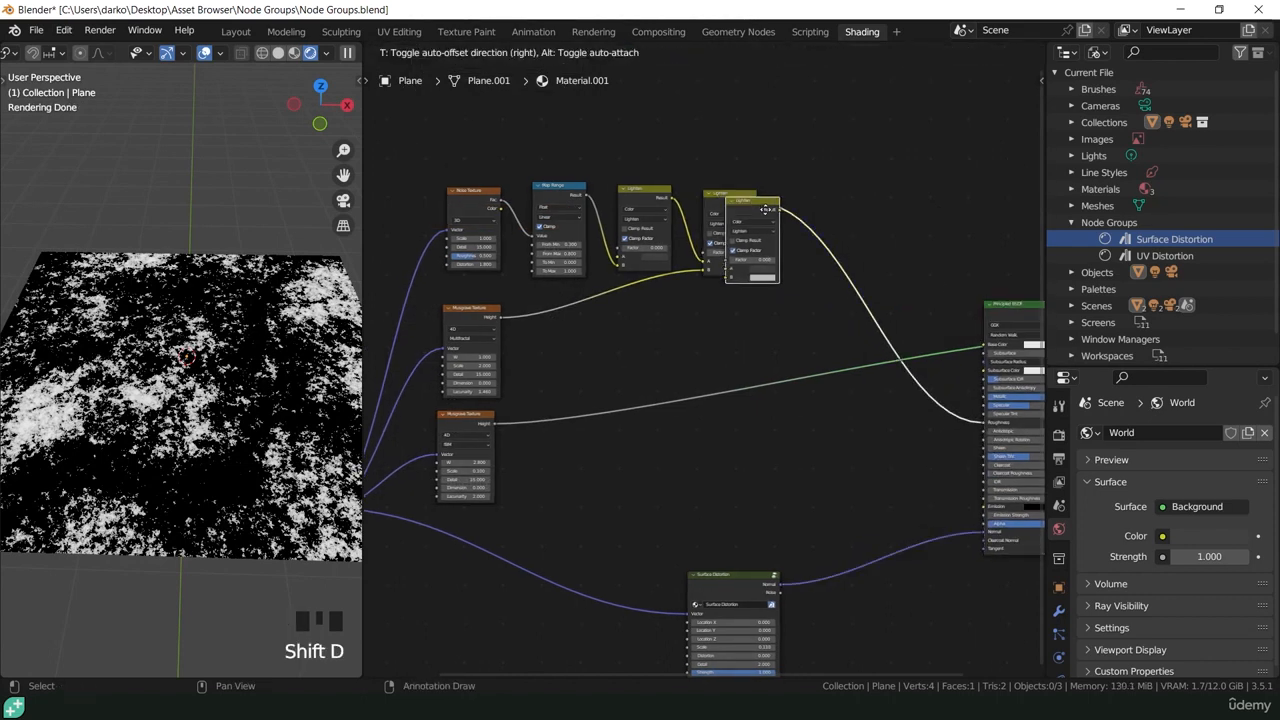
{"action": "left_click", "coordinate": [809, 211]}
{"action": "left_click_drag", "start_coordinate": [490, 423], "coordinate": [793, 281]}
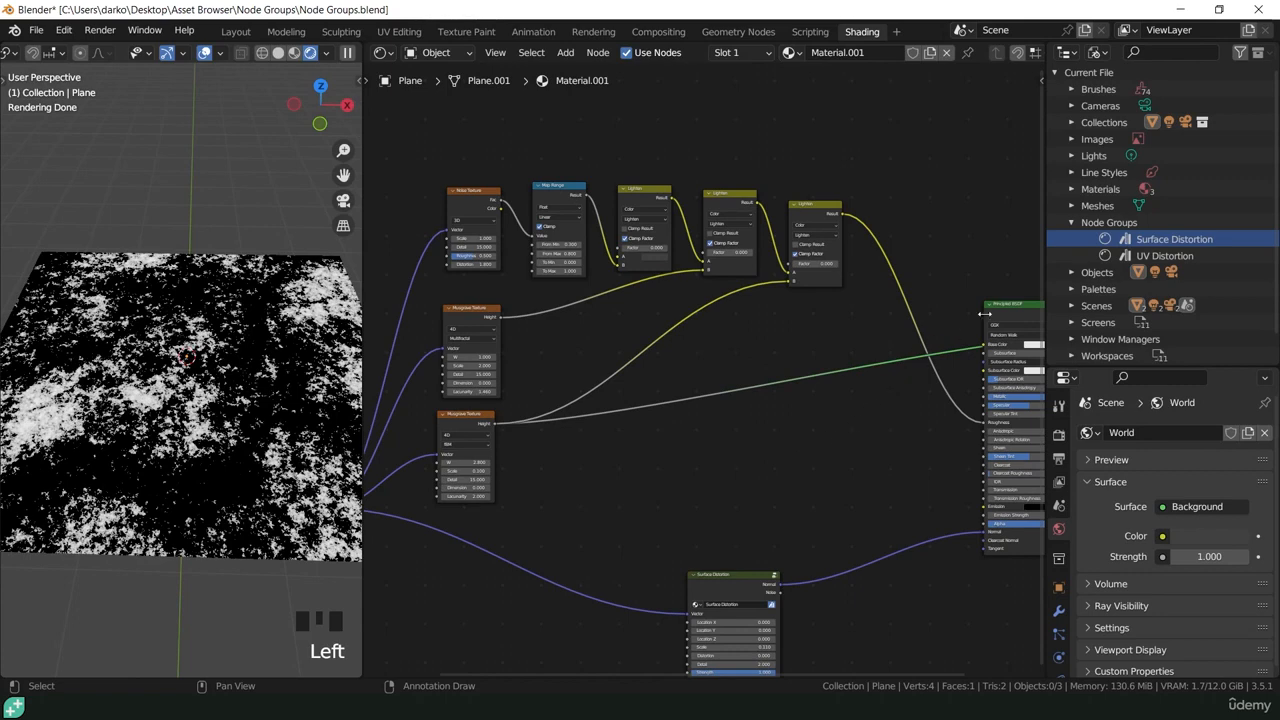
Preview the Principled BSDF on the plane and set the third Lighten node's Factor to 0.273.
{"action": "left_click", "coordinate": [1010, 312], "text": "ctrl+shift"}
{"action": "left_click_drag", "start_coordinate": [822, 264], "coordinate": [835, 264]}
{"action": "middle_click_drag", "start_coordinate": [115, 431], "coordinate": [123, 470]}
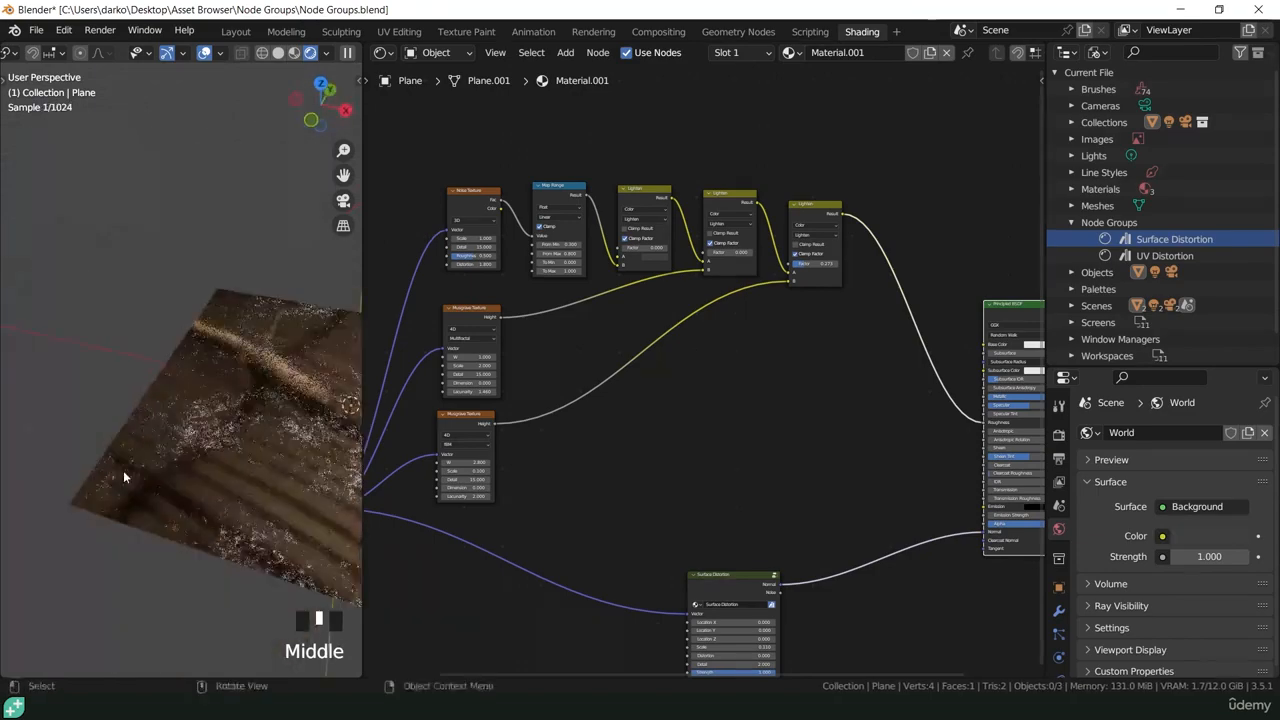
{"action": "middle_click_drag", "start_coordinate": [252, 454], "coordinate": [195, 432], "text": "shift"}
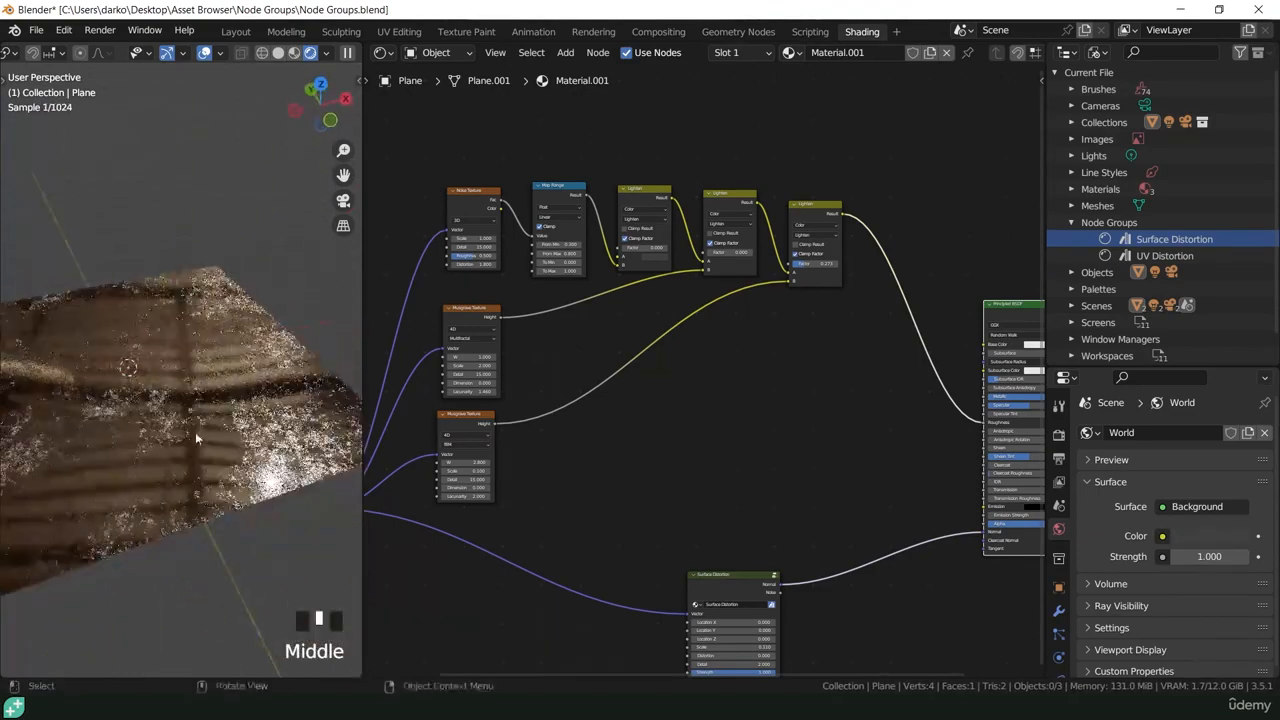
Set the Lighten nodes' Factors to 0.1 on the first, 0.067 on the second and 0.107 on the third.
{"action": "scroll", "coordinate": [621, 265], "scroll_direction": "up", "scroll_amount": 8}
{"action": "left_click_drag", "start_coordinate": [621, 265], "coordinate": [640, 265]}
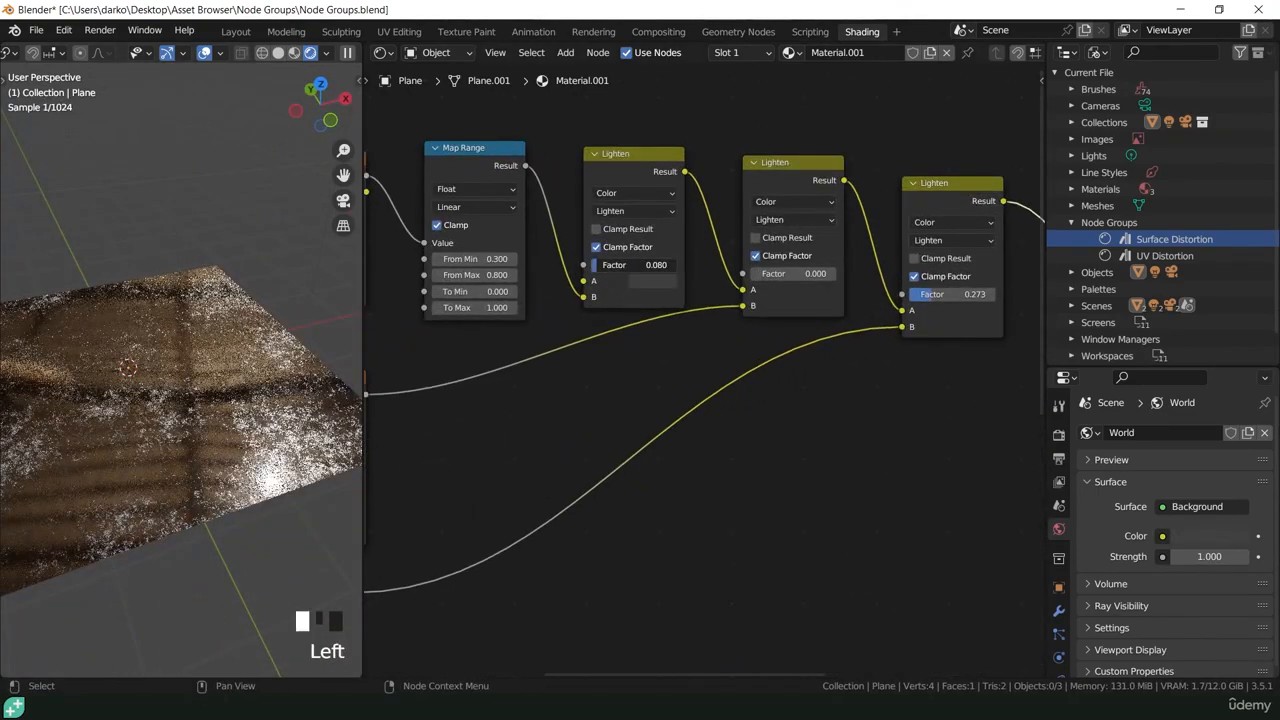
{"action": "left_click_drag", "start_coordinate": [780, 274], "coordinate": [786, 274]}
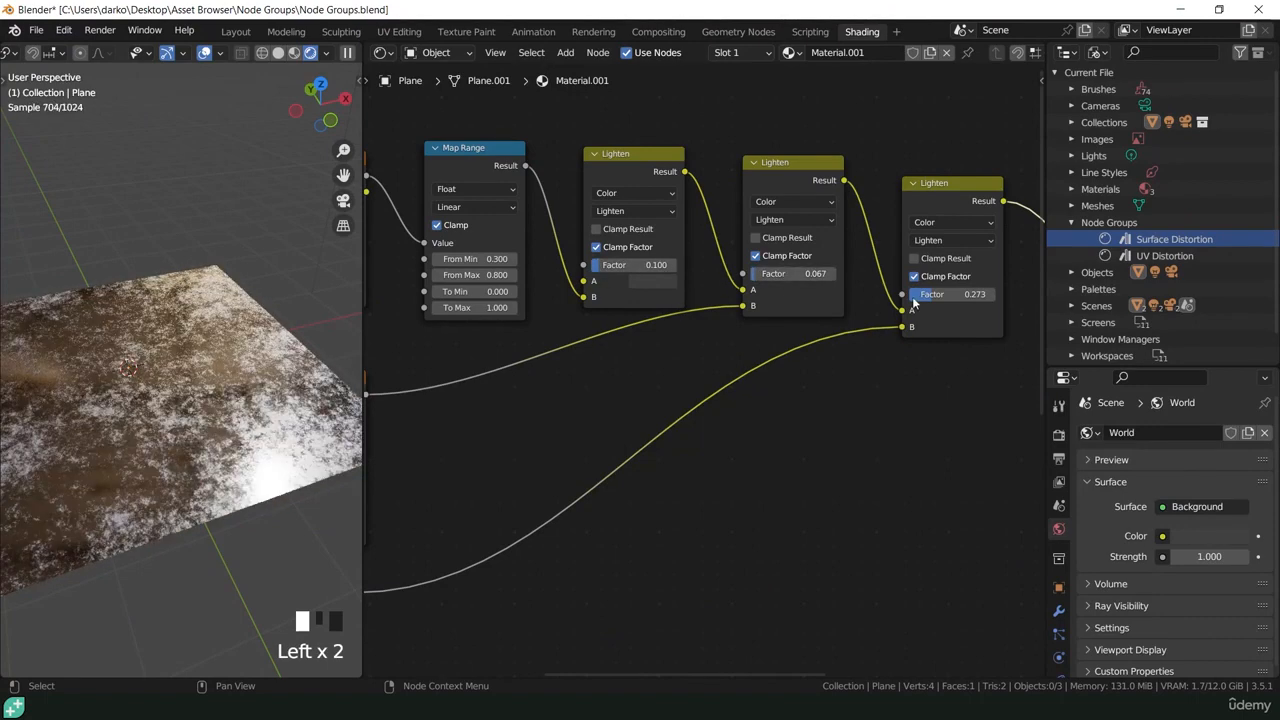
{"action": "left_click_drag", "start_coordinate": [950, 294], "coordinate": [935, 294]}
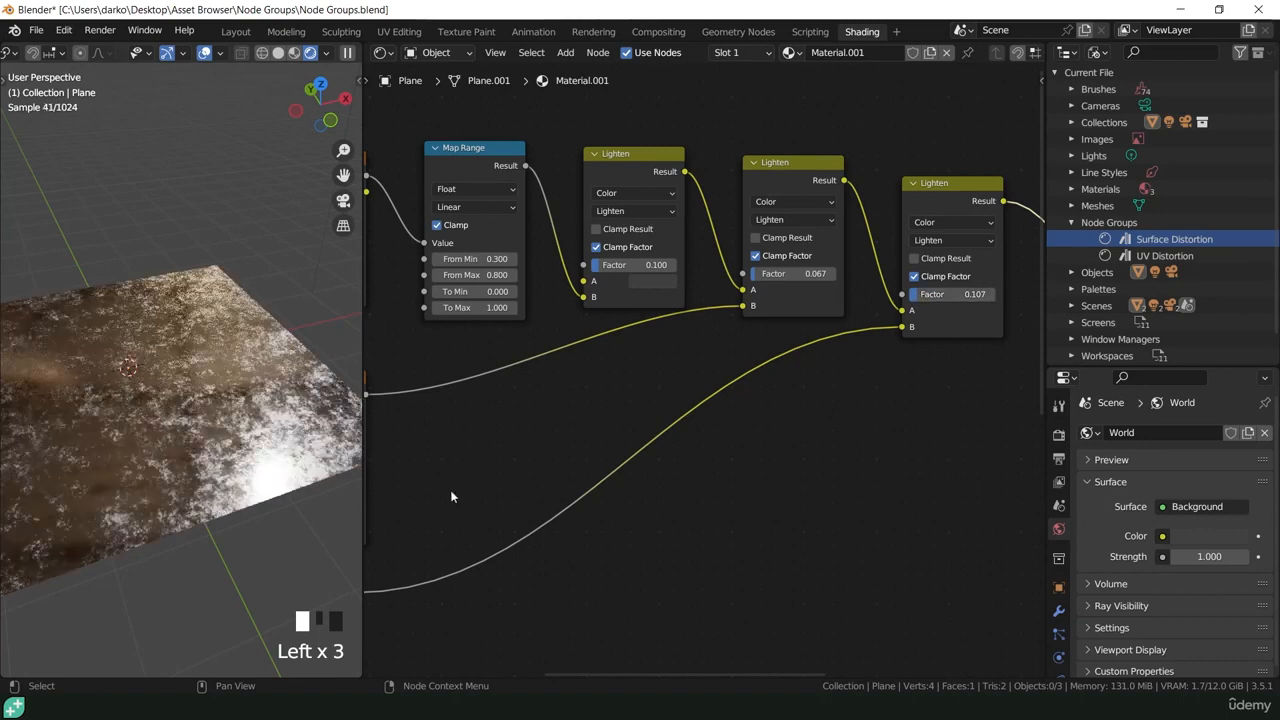
{"action": "middle_click_drag", "start_coordinate": [290, 474], "coordinate": [278, 404]}
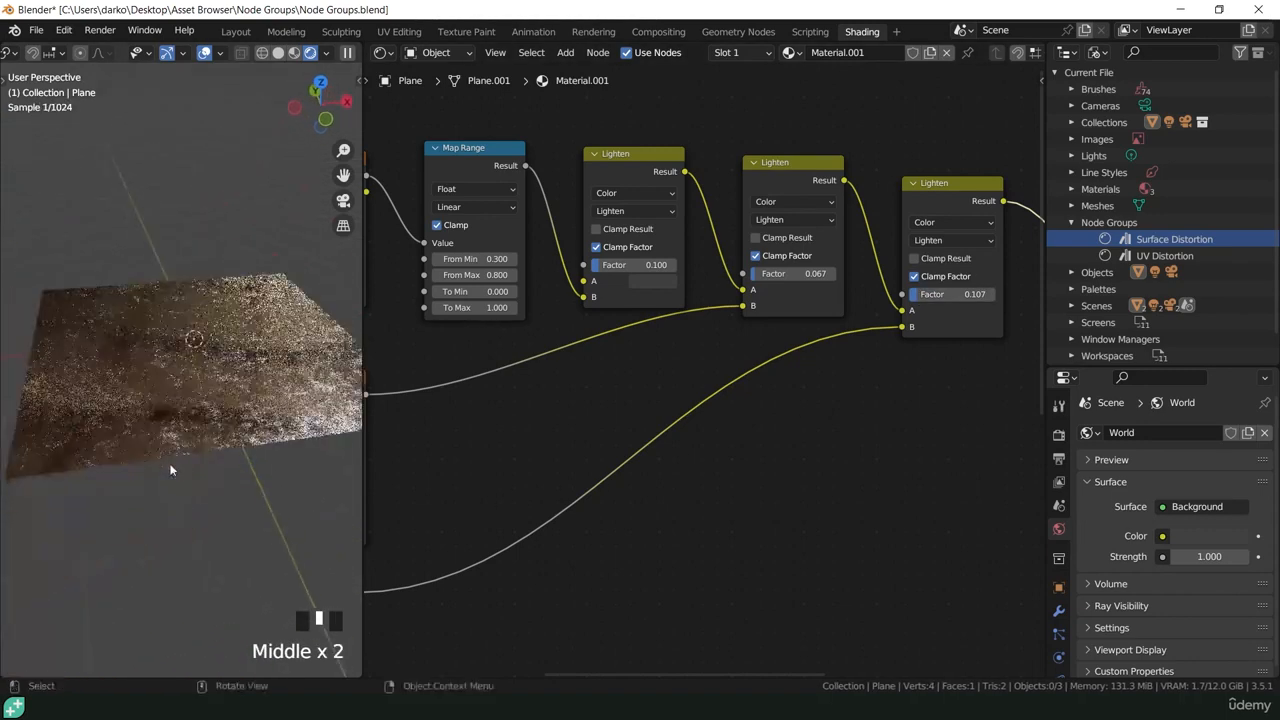
{"action": "left_click", "coordinate": [707, 501]}
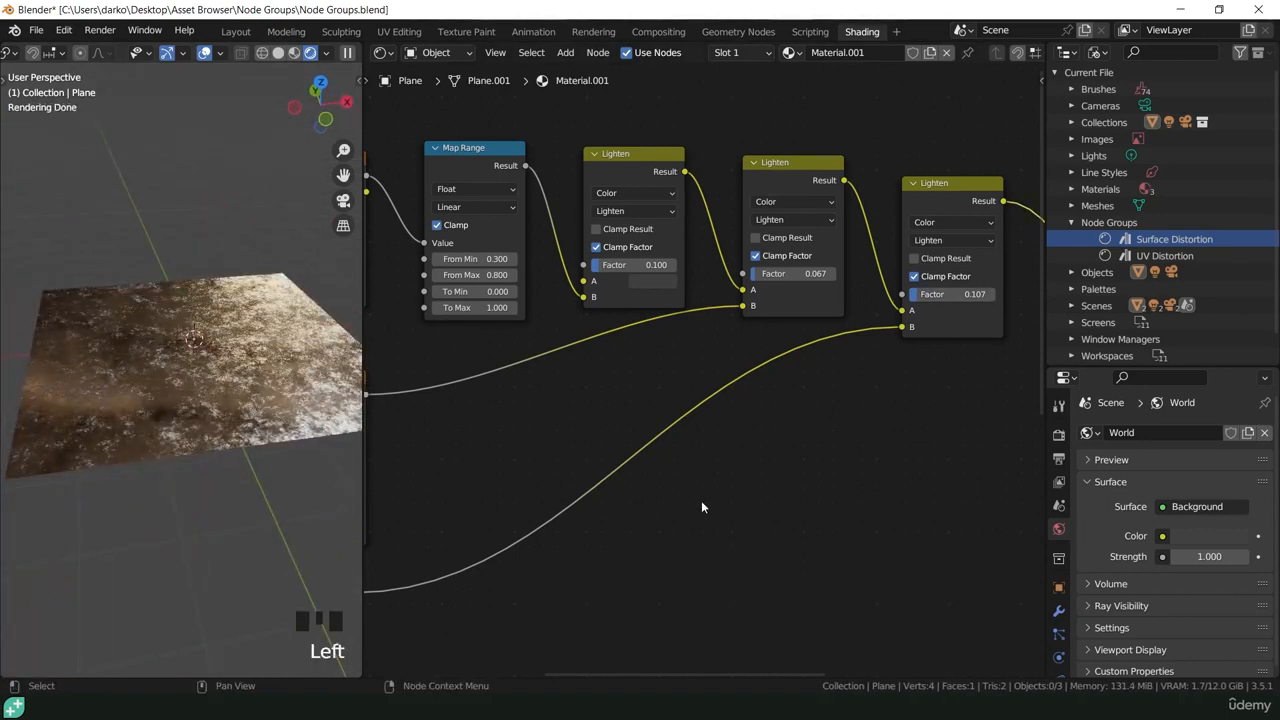
Set the Factor of all three Lighten nodes to 0.
{"action": "scroll", "coordinate": [690, 480], "scroll_direction": "down", "scroll_amount": 4}
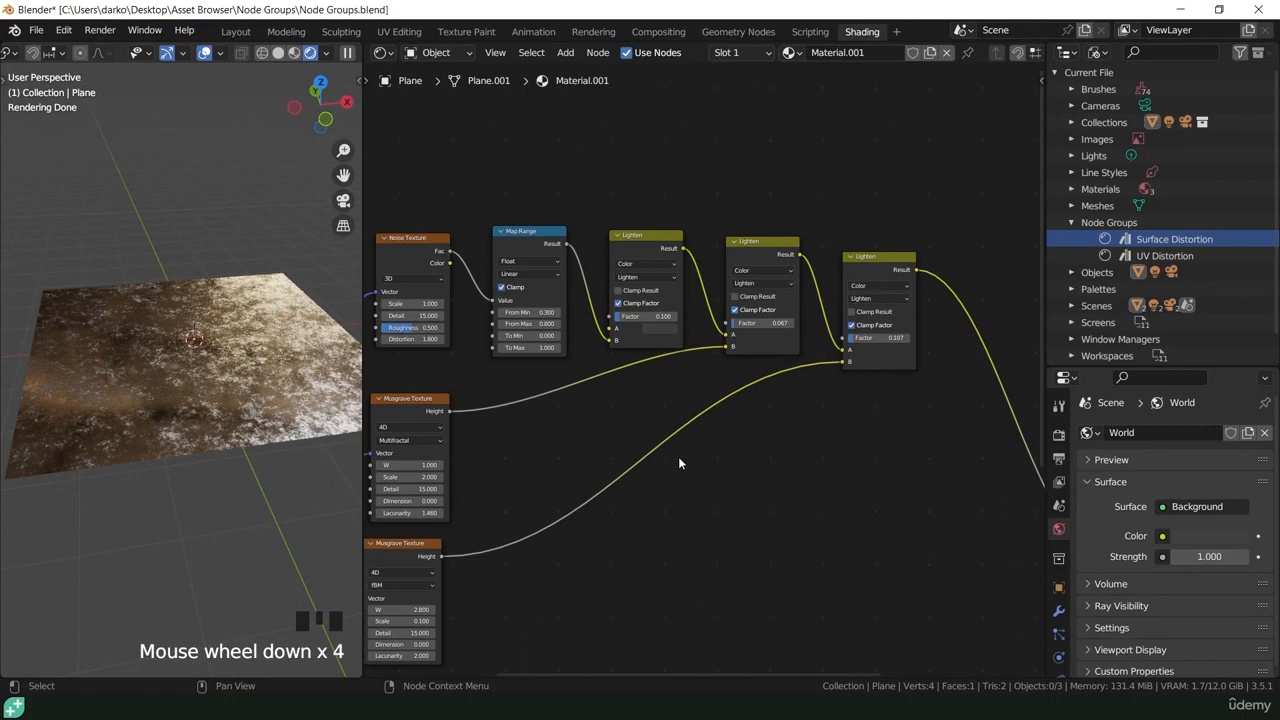
{"action": "left_click_drag", "start_coordinate": [636, 316], "coordinate": [626, 316]}
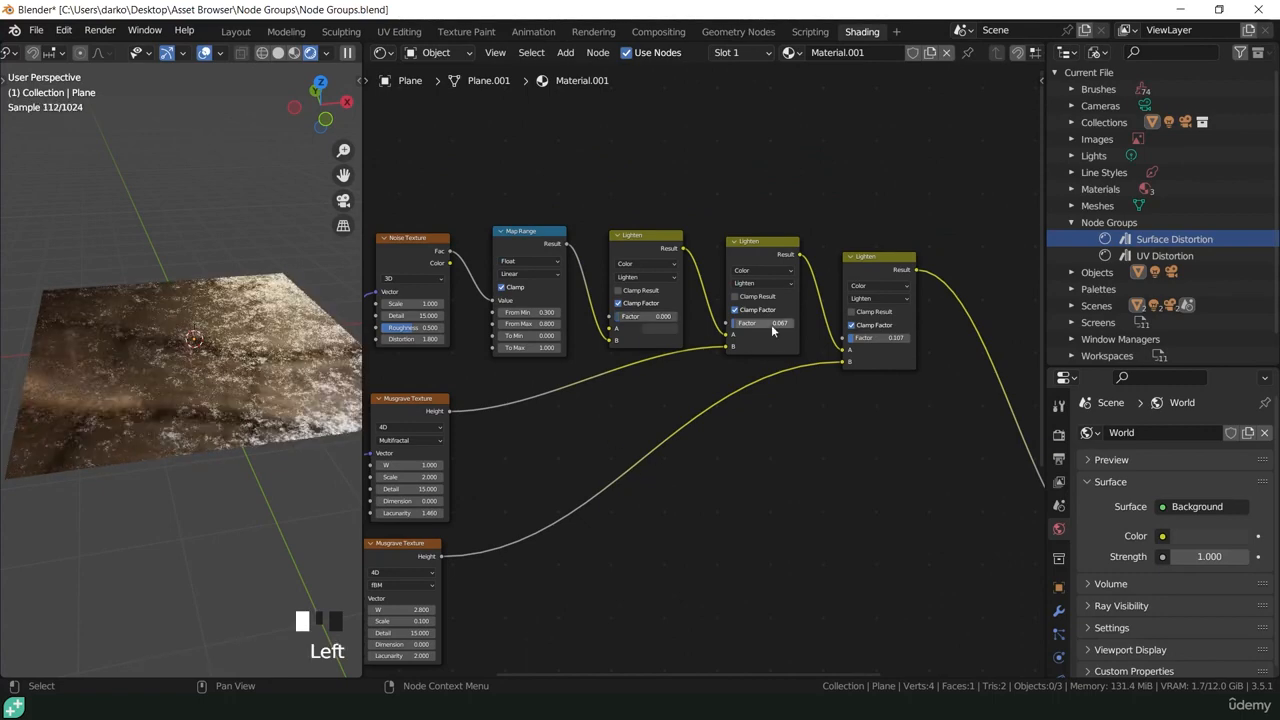
{"action": "left_click_drag", "start_coordinate": [771, 324], "coordinate": [760, 324]}
{"action": "left_click_drag", "start_coordinate": [885, 338], "coordinate": [874, 338]}
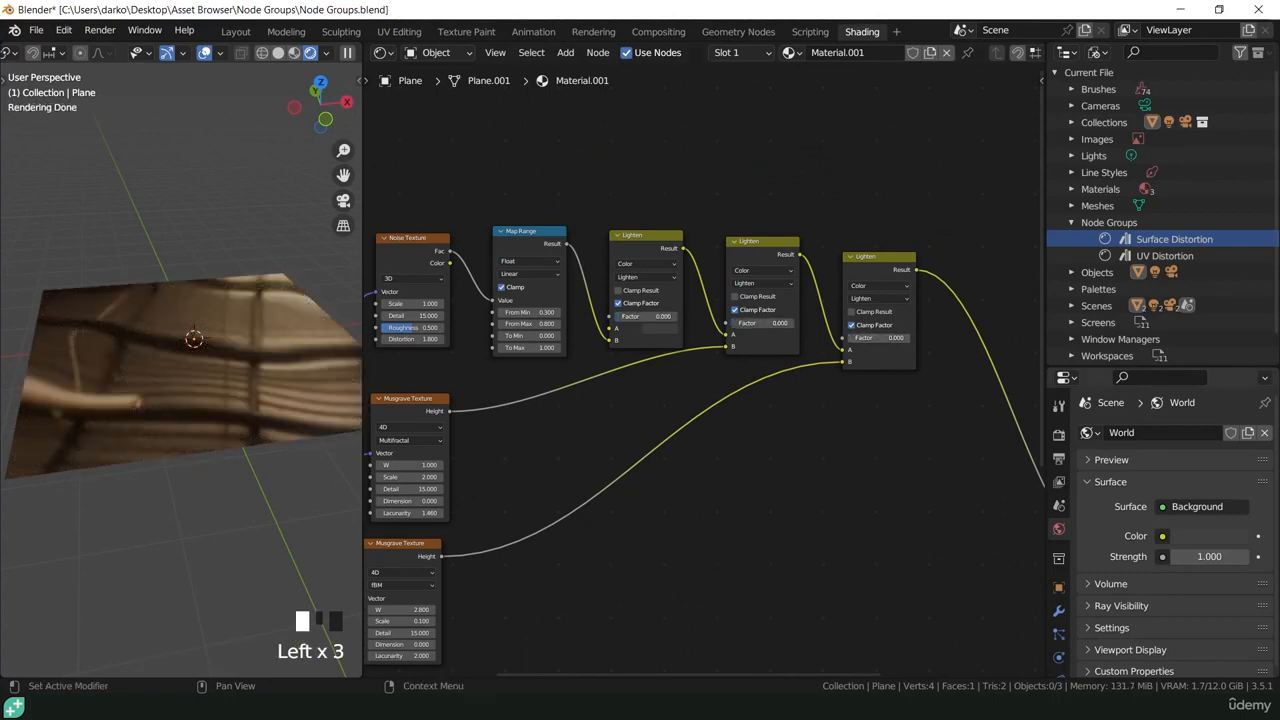
Duplicate the fBM Musgrave Texture, connect the Object coordinate to its Vector input, and place it below the original.
{"action": "scroll", "coordinate": [496, 584], "scroll_direction": "up", "scroll_amount": 5}
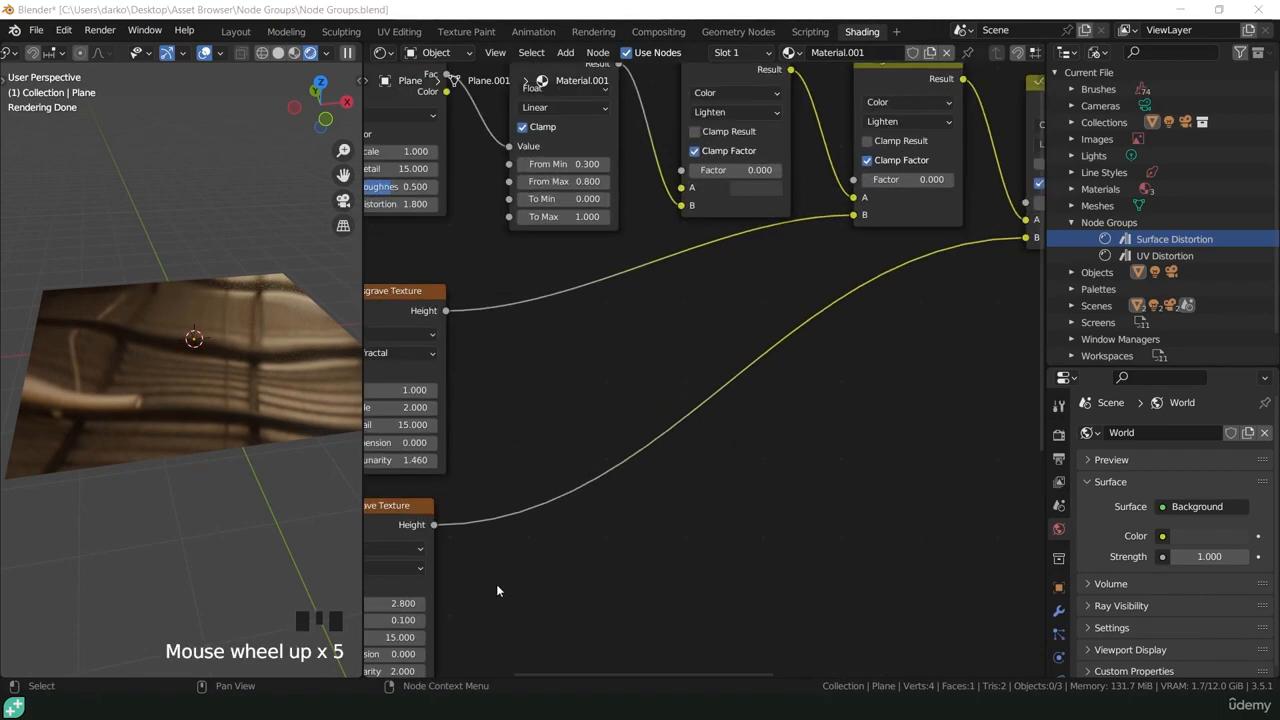
{"action": "middle_click_drag", "start_coordinate": [496, 584], "coordinate": [751, 384]}
{"action": "left_click", "coordinate": [638, 331]}
{"action": "key", "text": "shift+d"}
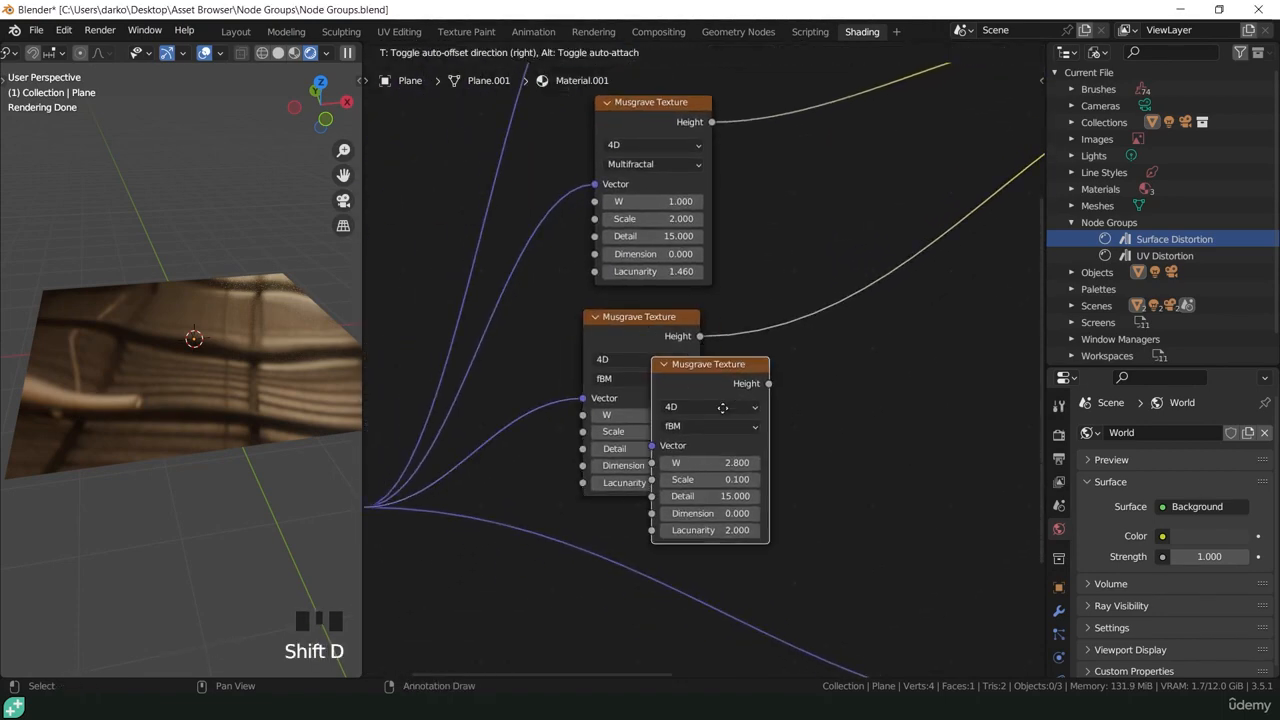
{"action": "left_click", "coordinate": [805, 455]}
{"action": "middle_click_drag", "start_coordinate": [387, 518], "coordinate": [417, 484]}
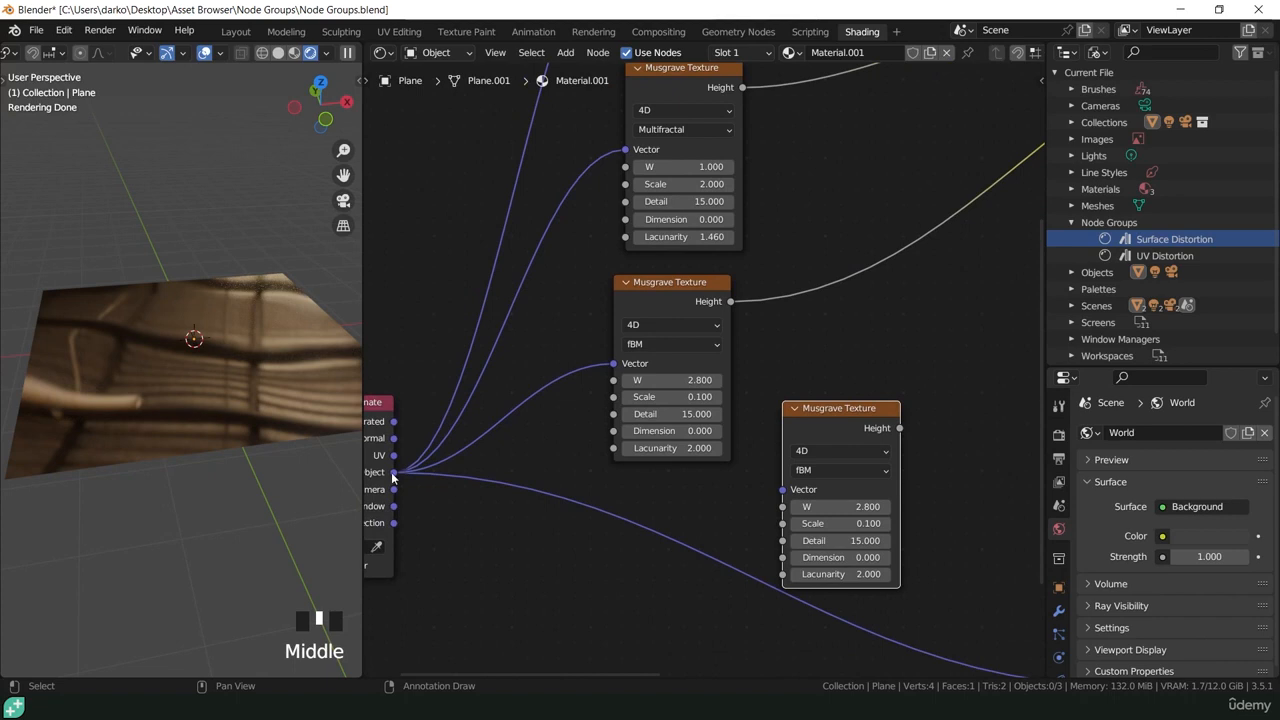
{"action": "left_click_drag", "start_coordinate": [393, 472], "coordinate": [782, 489]}
{"action": "left_click_drag", "start_coordinate": [809, 418], "coordinate": [598, 525]}
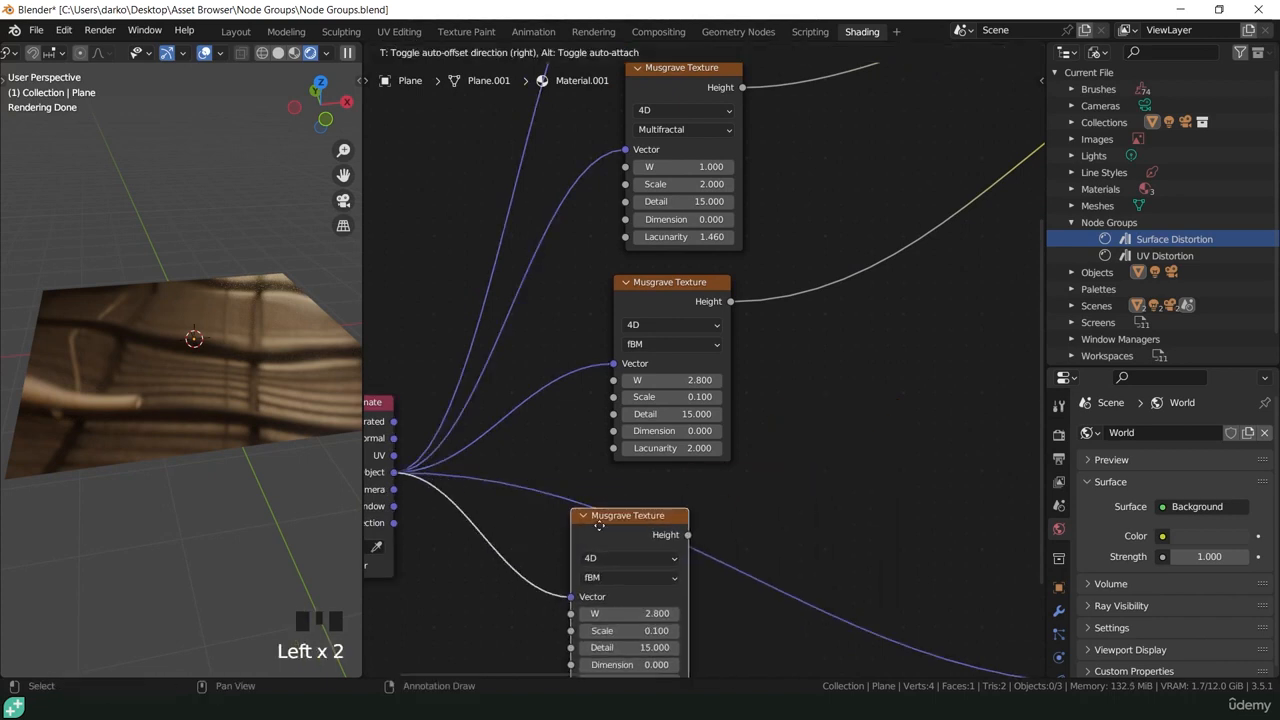
{"action": "middle_click_drag", "start_coordinate": [598, 525], "coordinate": [627, 391]}
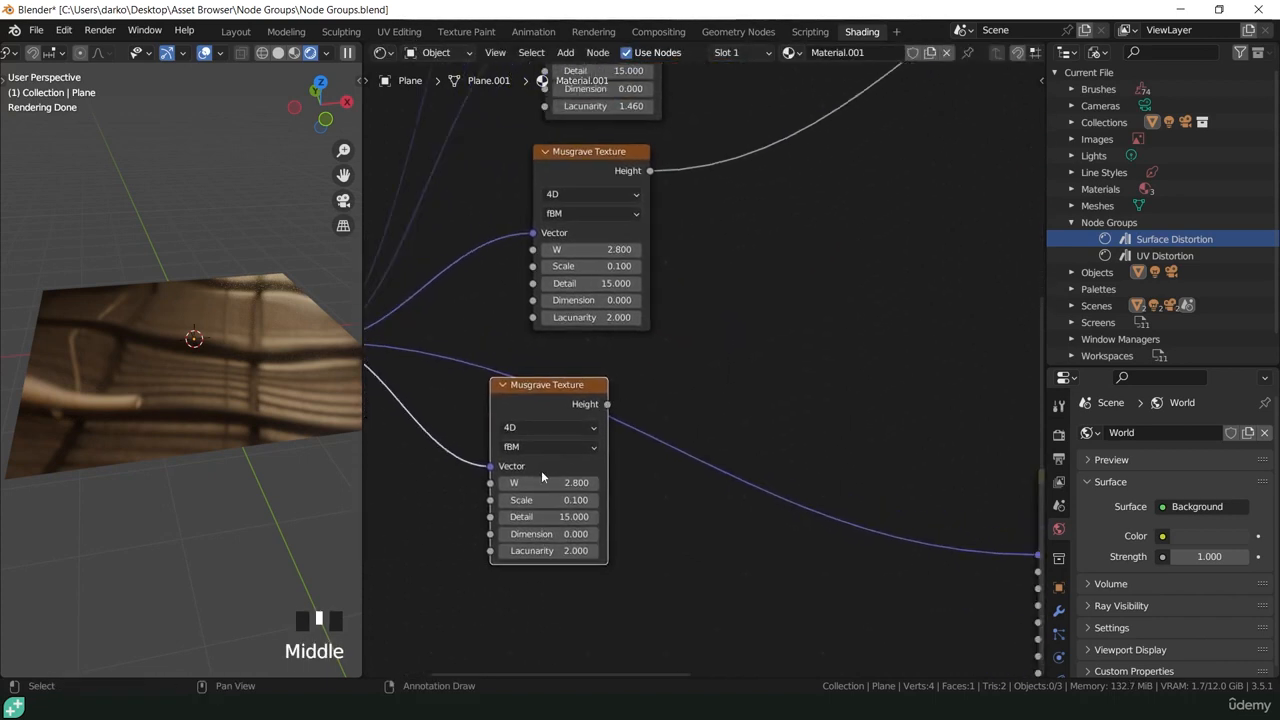
Set the new Musgrave Texture's W to 5 and preview its Height on the plane.
{"action": "scroll", "coordinate": [541, 470], "scroll_direction": "up", "scroll_amount": 7}
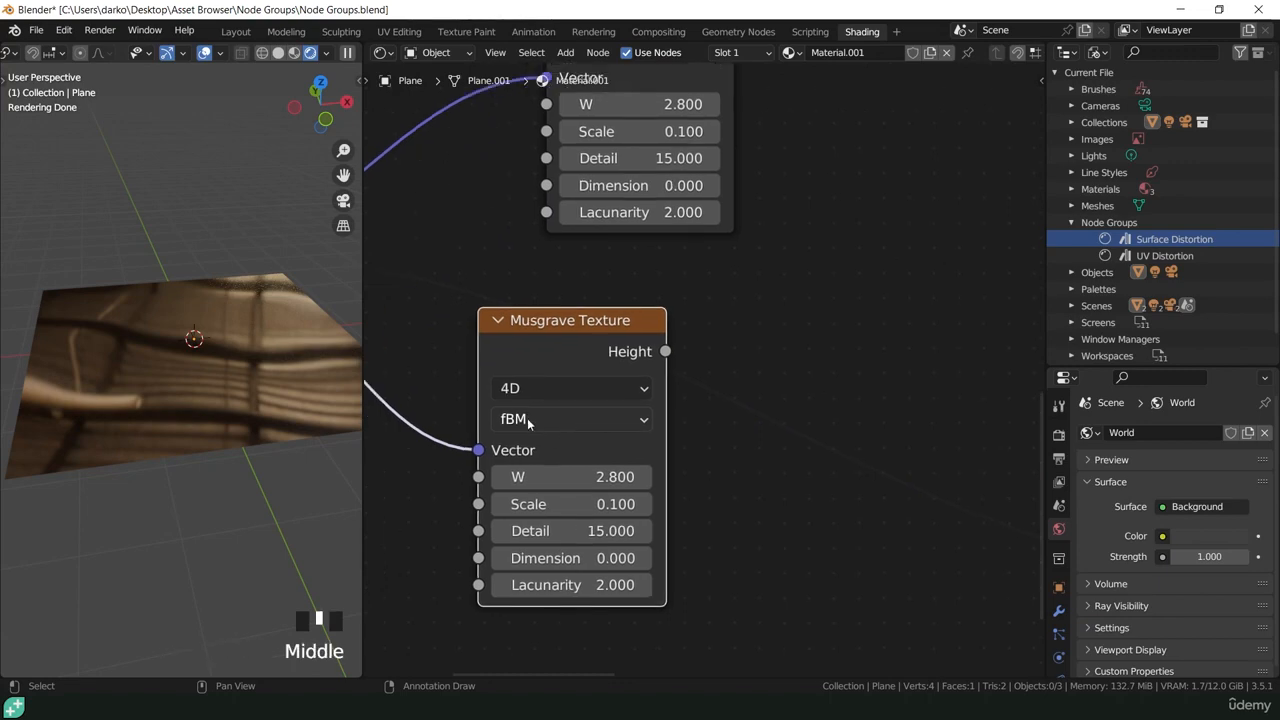
{"action": "left_click", "coordinate": [598, 478]}
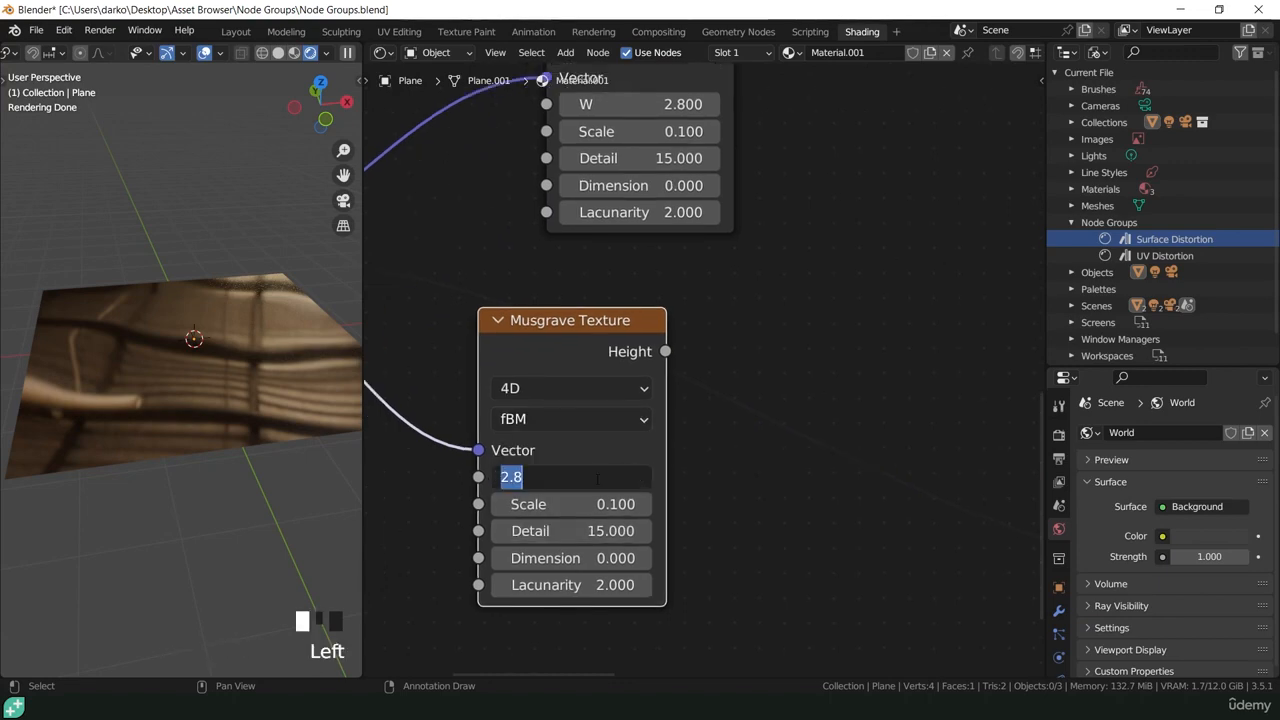
{"action": "type", "text": "5"}
{"action": "key", "text": "Return"}
{"action": "left_click", "coordinate": [576, 327], "text": "ctrl+shift"}
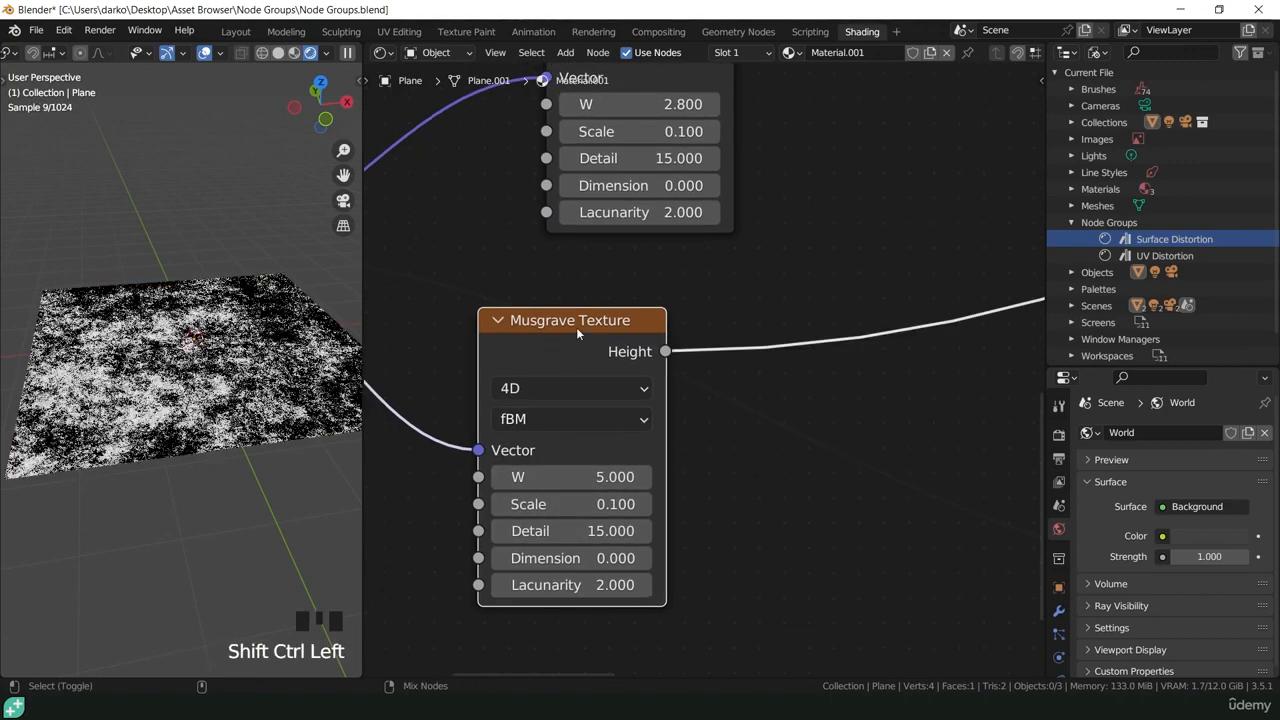
{"action": "middle_click_drag", "start_coordinate": [223, 385], "coordinate": [235, 412]}
{"action": "scroll", "coordinate": [235, 415], "scroll_direction": "up", "scroll_amount": 3}
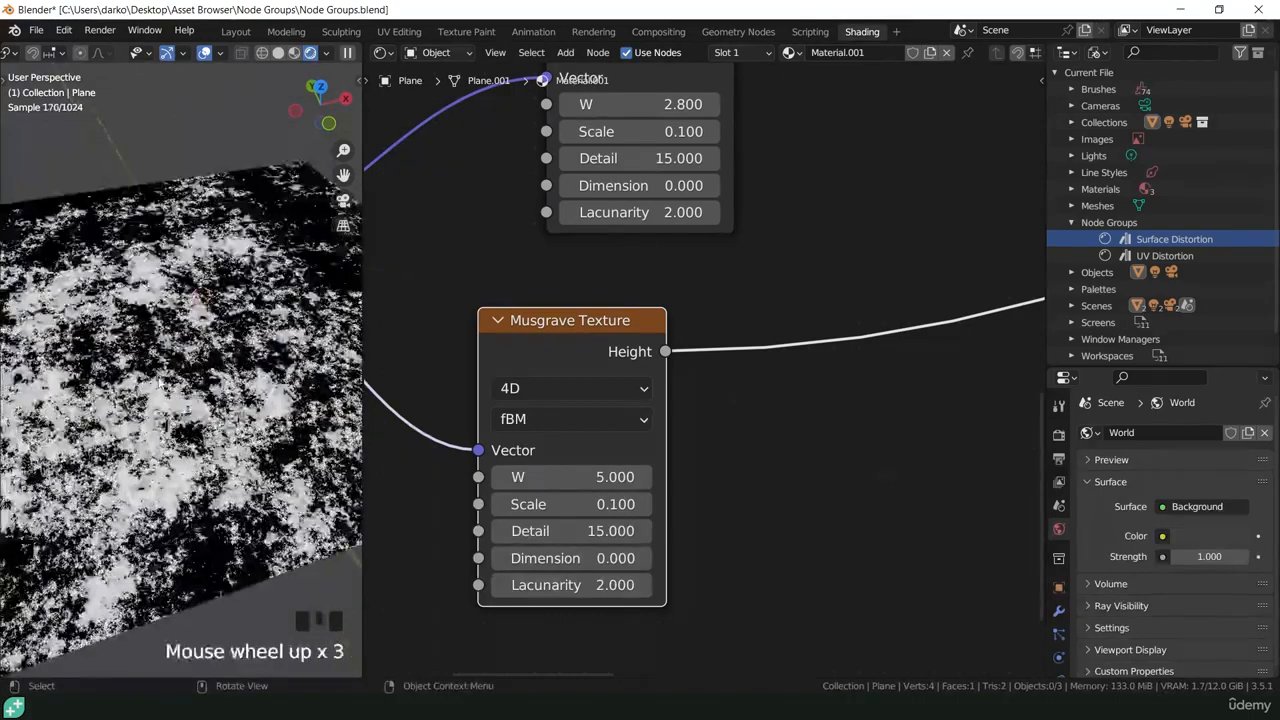
Set the lowest Musgrave Texture's Scale to 0.45, Detail to 4, Dimension to 0.7 and Lacunarity to 3.5.
{"action": "left_click", "coordinate": [578, 505]}
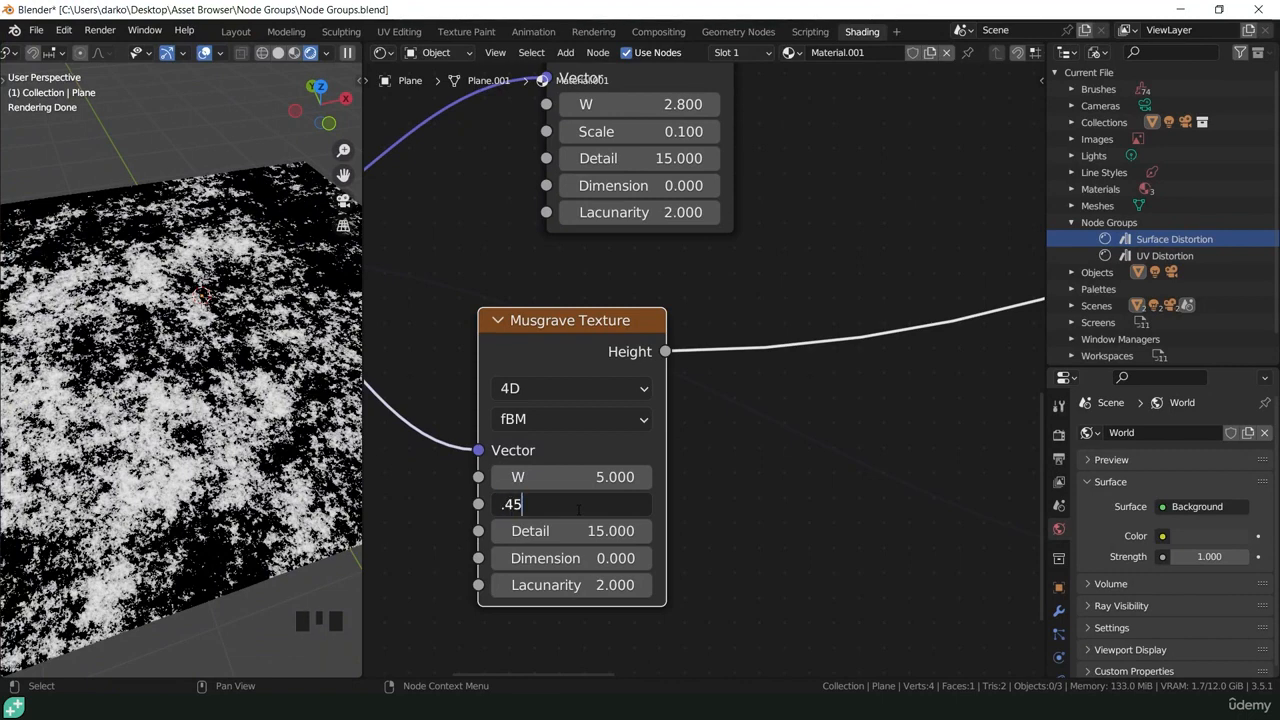
{"action": "key", "text": "Return"}
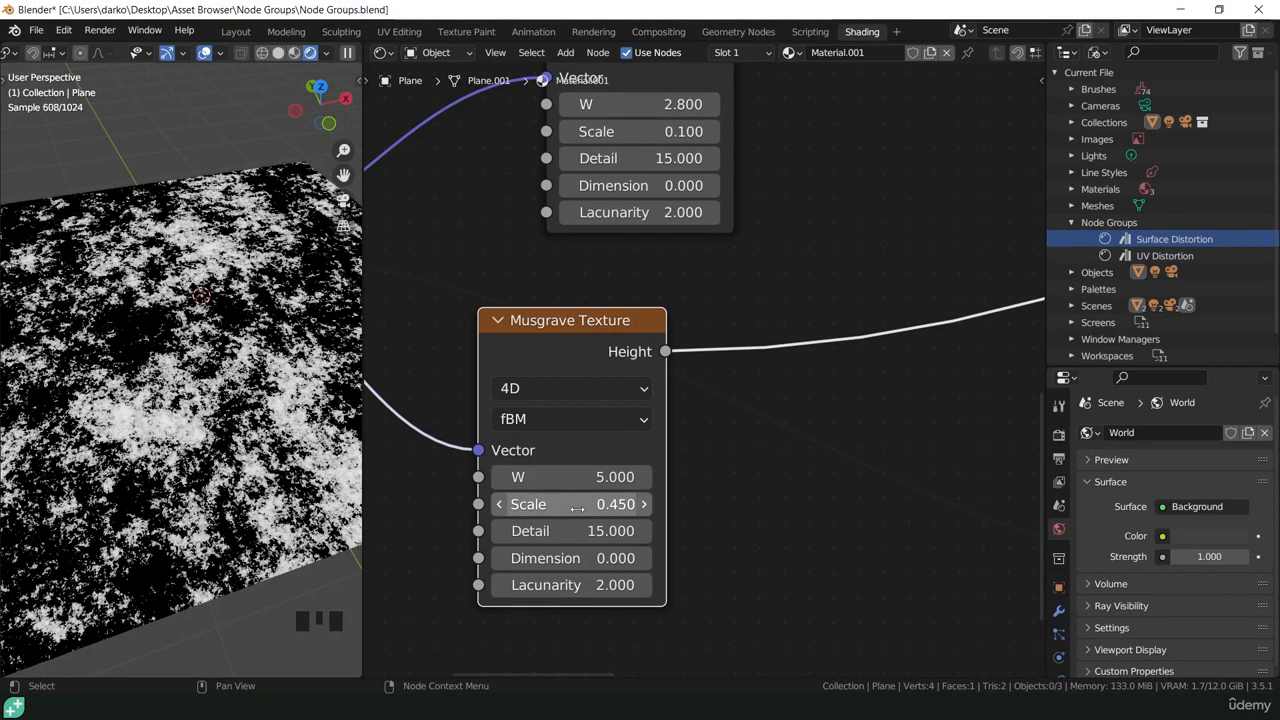
{"action": "mouse_move", "coordinate": [588, 532]}
{"action": "left_mouse_down"}
{"action": "mouse_move", "coordinate": [456, 532]}
{"action": "mouse_move", "coordinate": [585, 538]}
{"action": "left_mouse_up"}
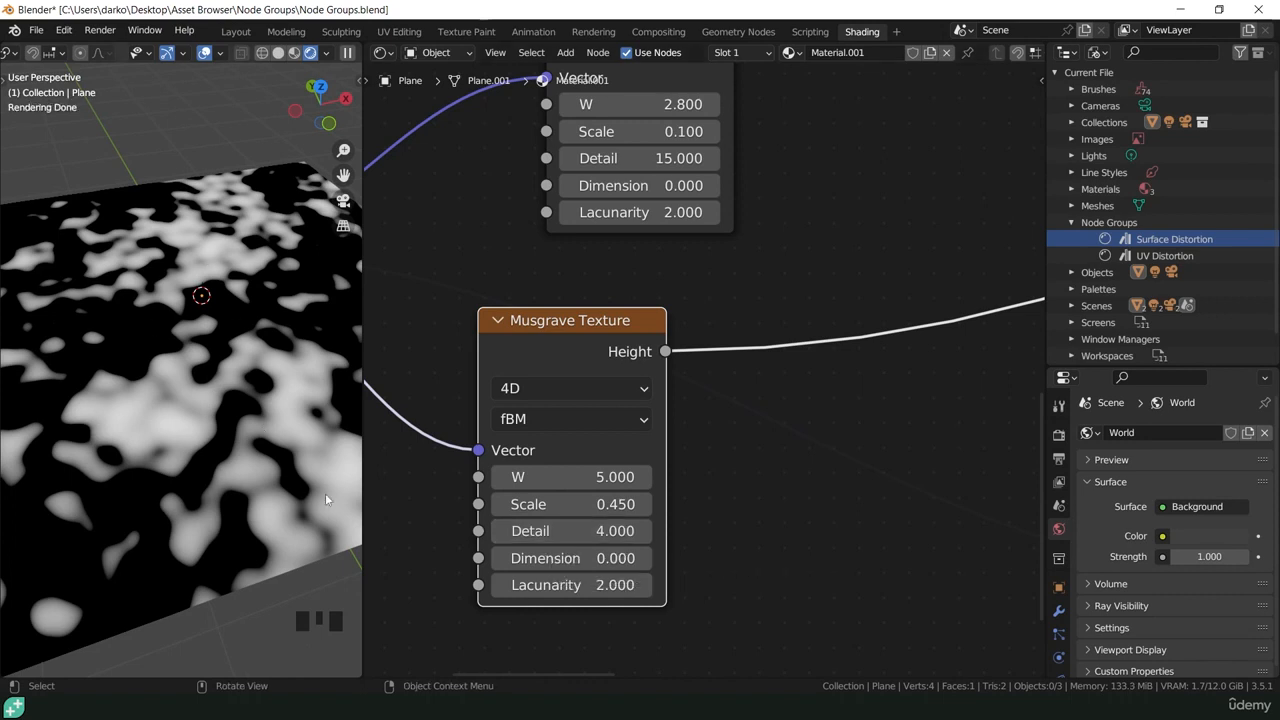
{"action": "left_click_drag", "start_coordinate": [560, 558], "coordinate": [600, 558]}
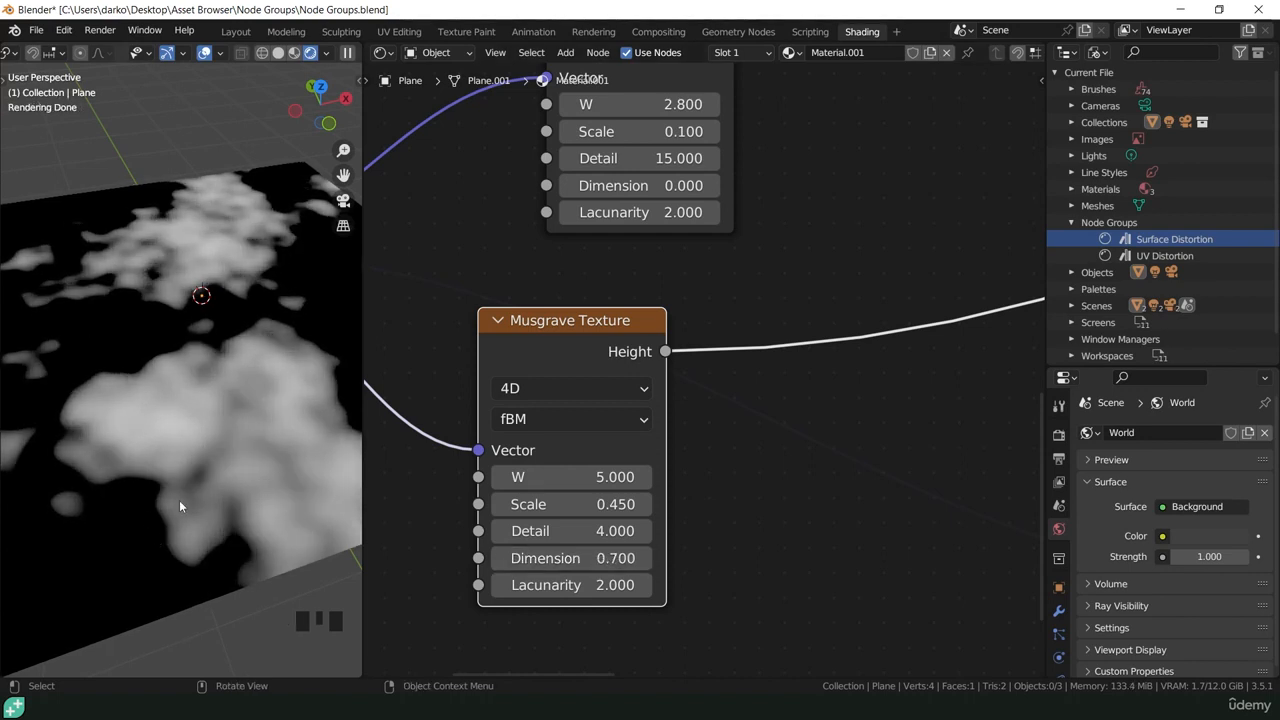
{"action": "left_click", "coordinate": [620, 585]}
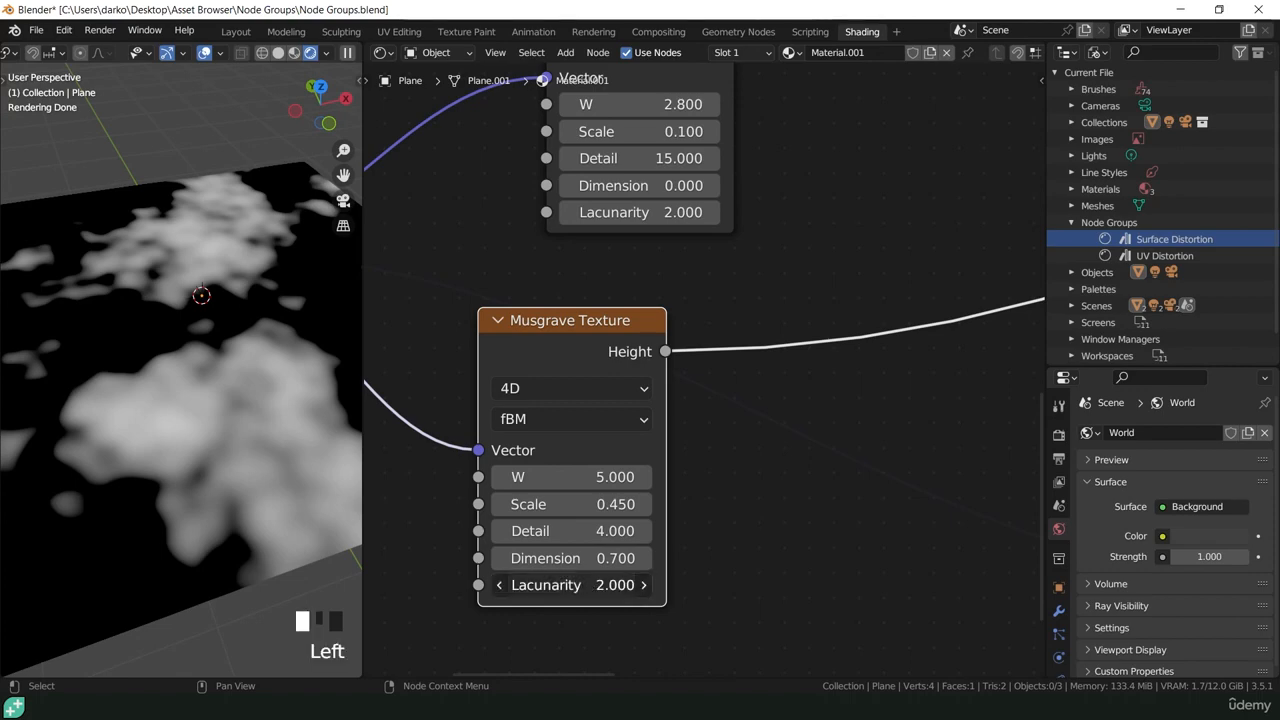
{"action": "left_click_drag", "start_coordinate": [620, 585], "coordinate": [639, 585]}
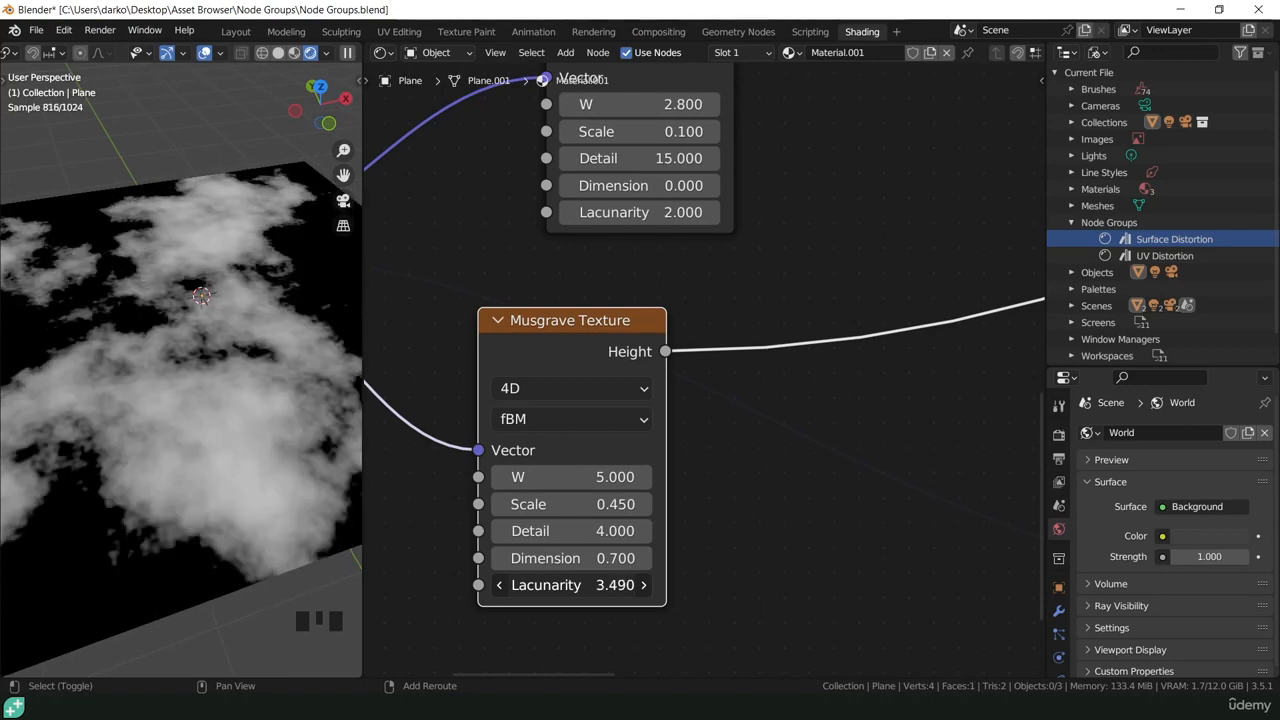
{"action": "left_click", "coordinate": [590, 585]}
{"action": "key", "text": "Return"}
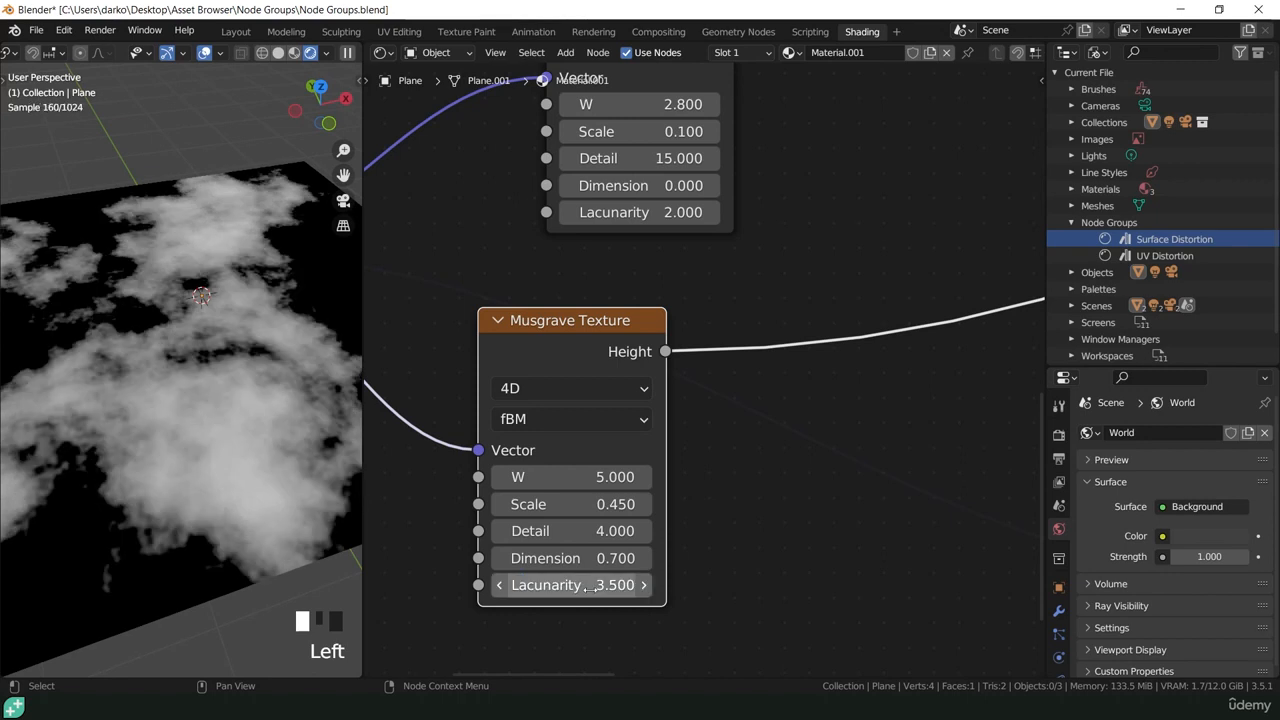
{"action": "scroll", "coordinate": [118, 507], "scroll_direction": "up", "scroll_amount": 9}
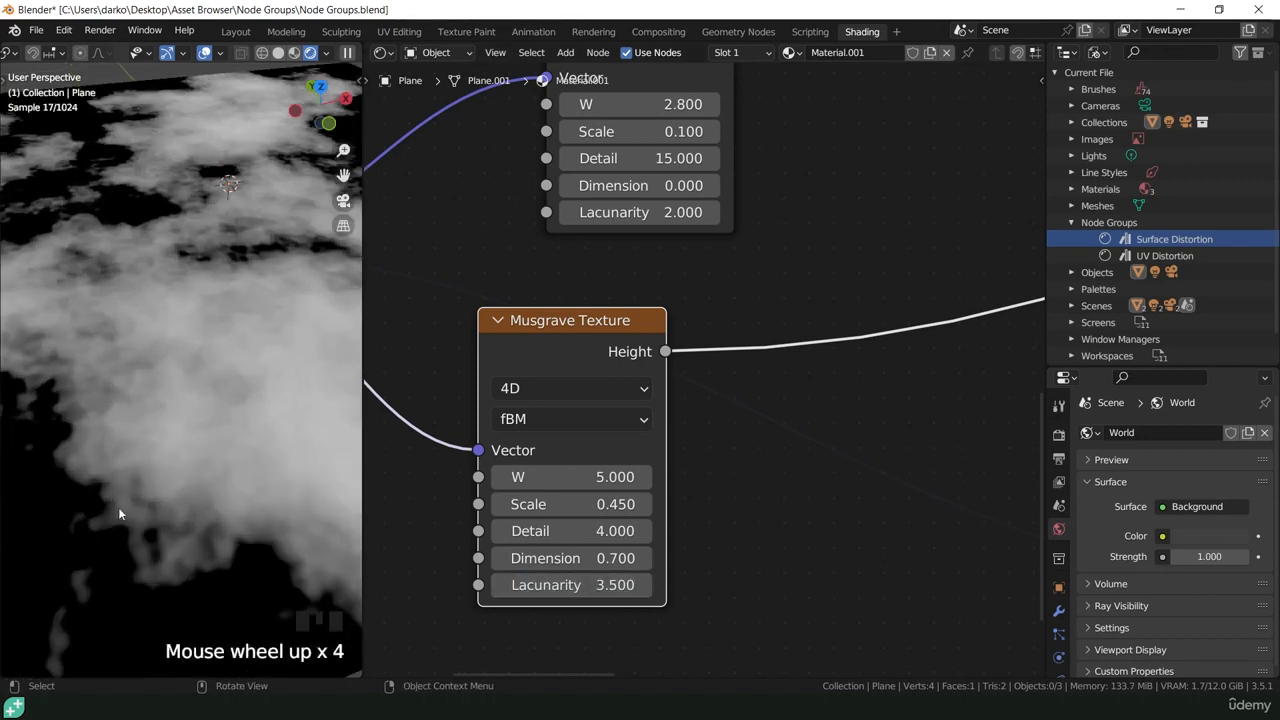
Insert a Map Range node after the lowest Musgrave Texture and set its interpolation to Smooth Step.
{"action": "scroll", "coordinate": [757, 428], "scroll_direction": "down", "scroll_amount": 3}
{"action": "middle_click_drag", "start_coordinate": [757, 428], "coordinate": [629, 451]}
{"action": "left_click", "coordinate": [627, 453]}
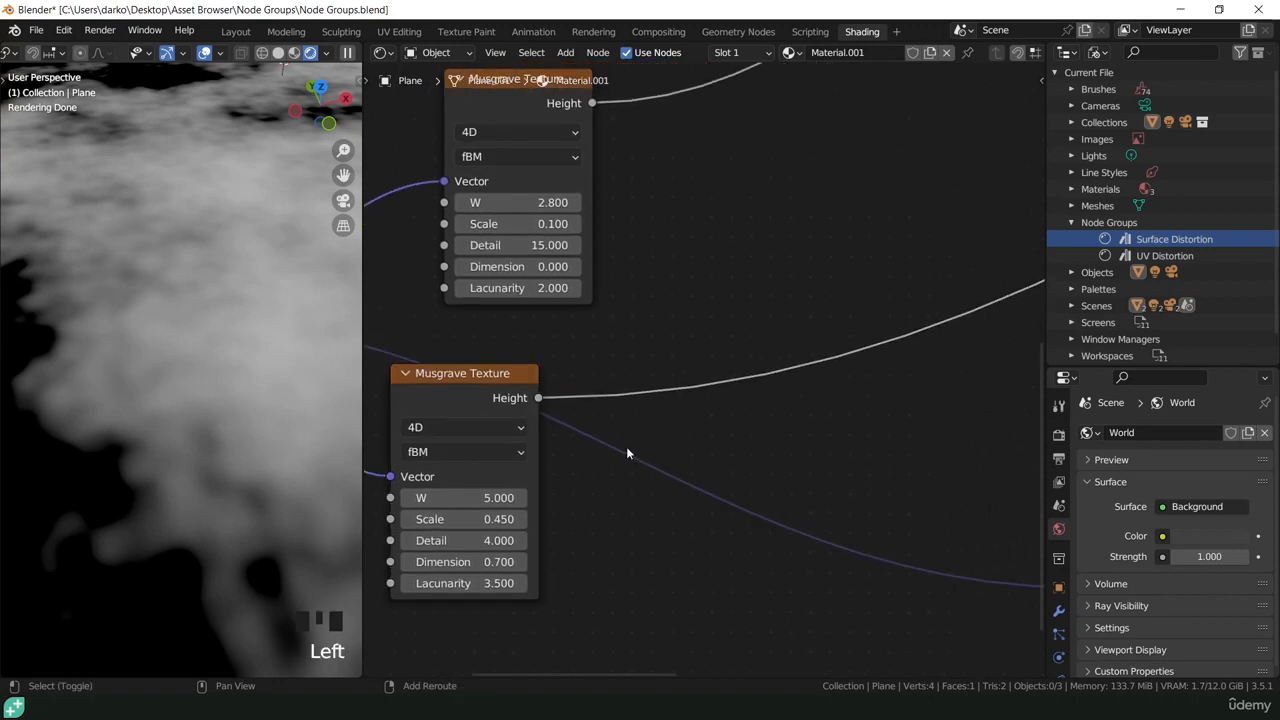
{"action": "key", "text": "shift+a"}
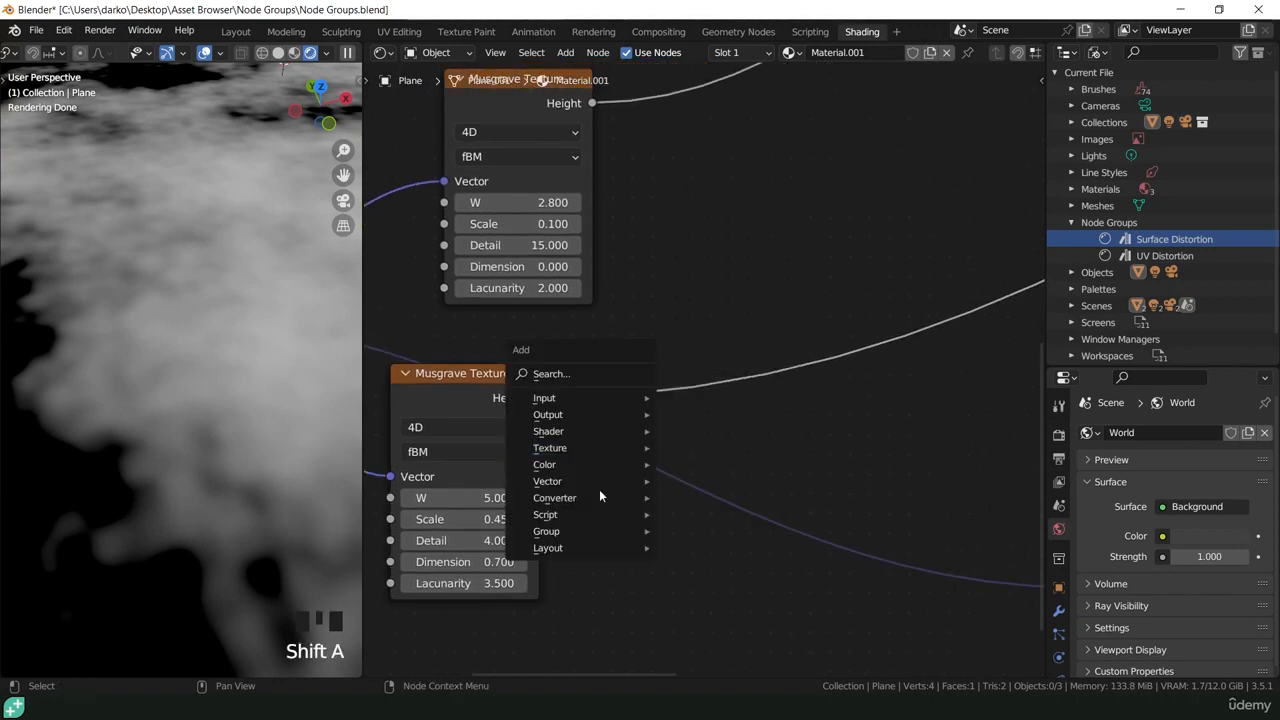
{"action": "mouse_move", "coordinate": [598, 500]}
{"action": "left_click", "coordinate": [707, 380]}
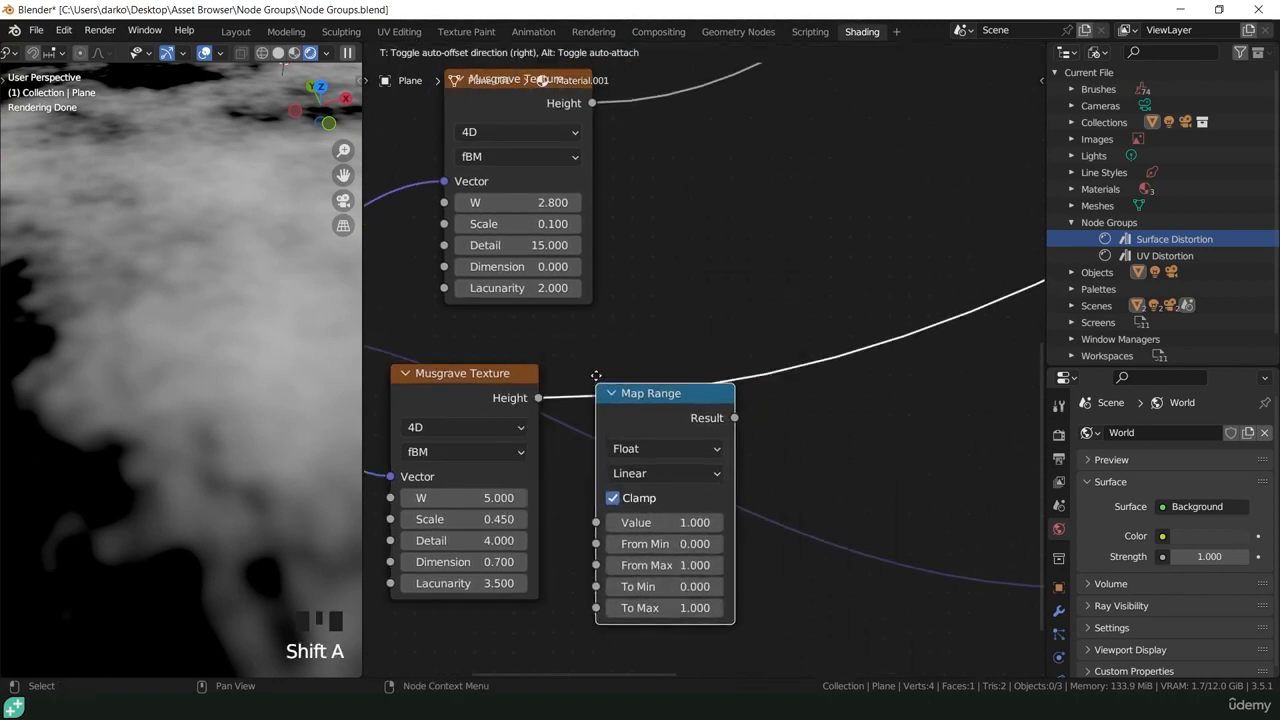
{"action": "left_click", "coordinate": [596, 366]}
{"action": "scroll", "coordinate": [242, 436], "scroll_direction": "down", "scroll_amount": 3}
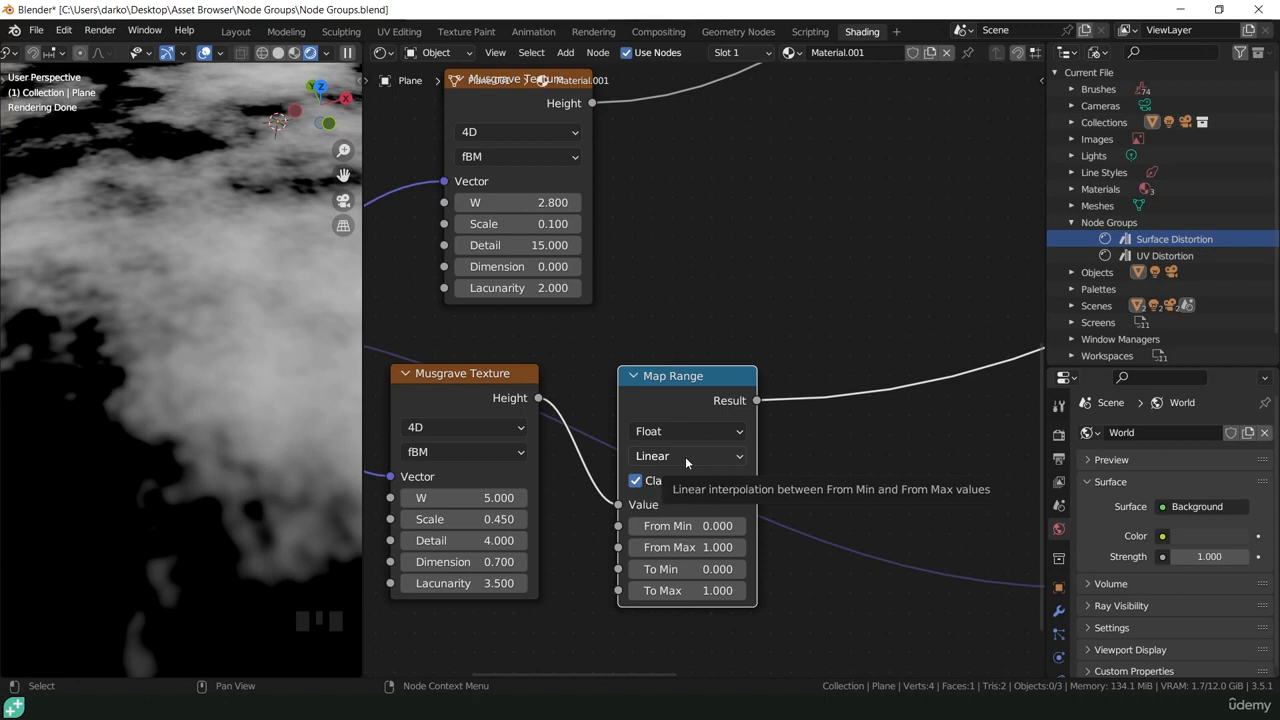
{"action": "left_click", "coordinate": [685, 456]}
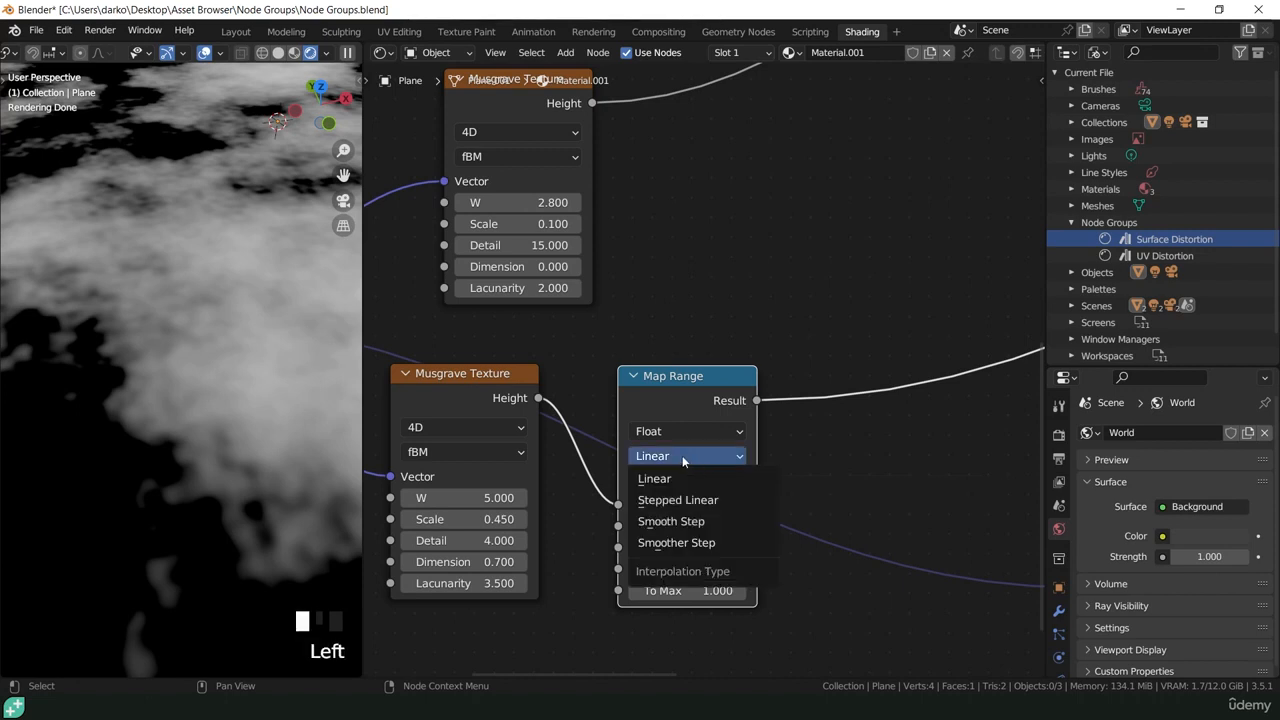
{"action": "left_click", "coordinate": [671, 521]}
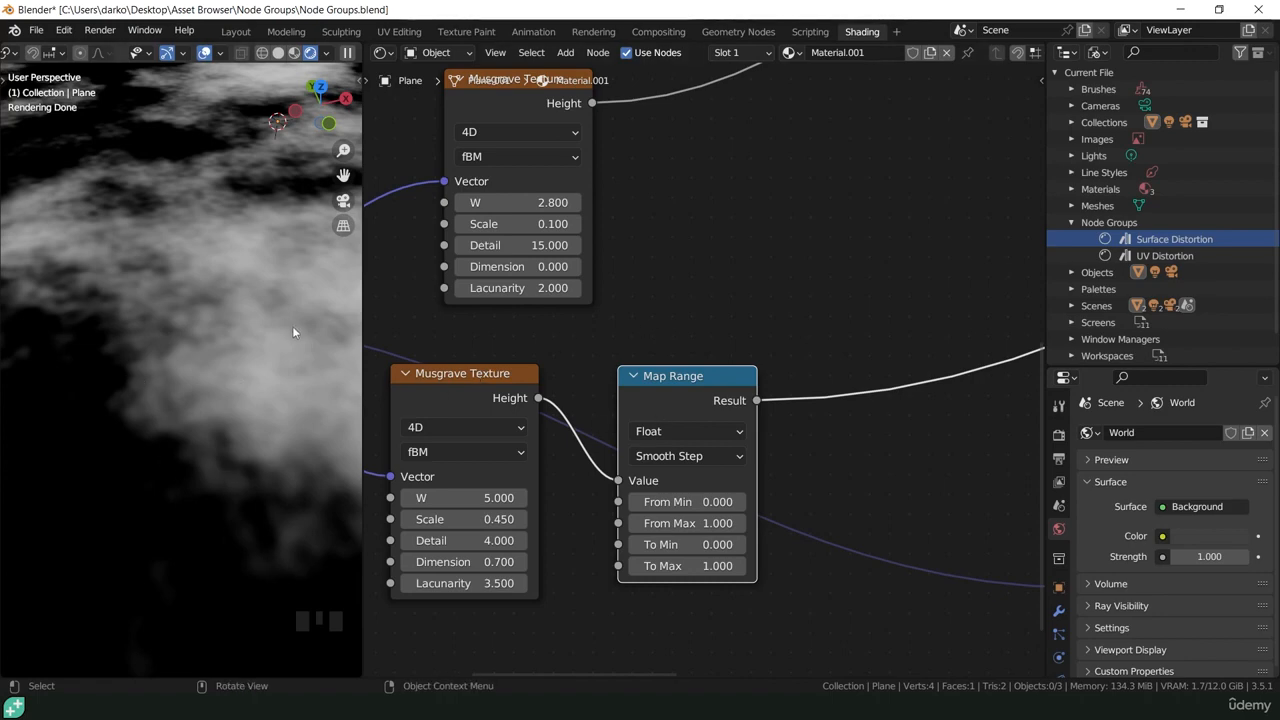
Duplicate the last Lighten node into the link to Roughness and connect the new Map Range's Result to its B input.
{"action": "scroll", "coordinate": [253, 339], "scroll_direction": "down", "scroll_amount": 8}
{"action": "scroll", "coordinate": [720, 232], "scroll_direction": "down", "scroll_amount": 6}
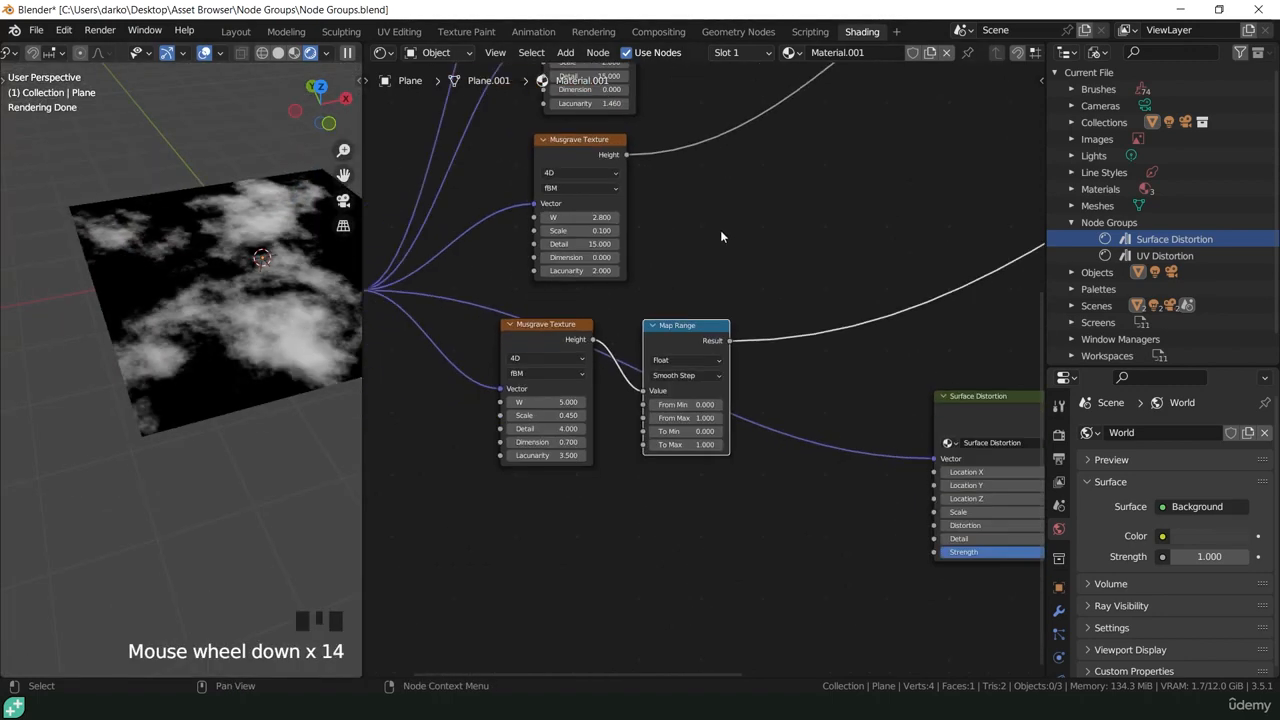
{"action": "middle_click_drag", "start_coordinate": [720, 230], "coordinate": [549, 374]}
{"action": "scroll", "coordinate": [751, 334], "scroll_direction": "down", "scroll_amount": 4}
{"action": "middle_click_drag", "start_coordinate": [751, 334], "coordinate": [652, 318]}
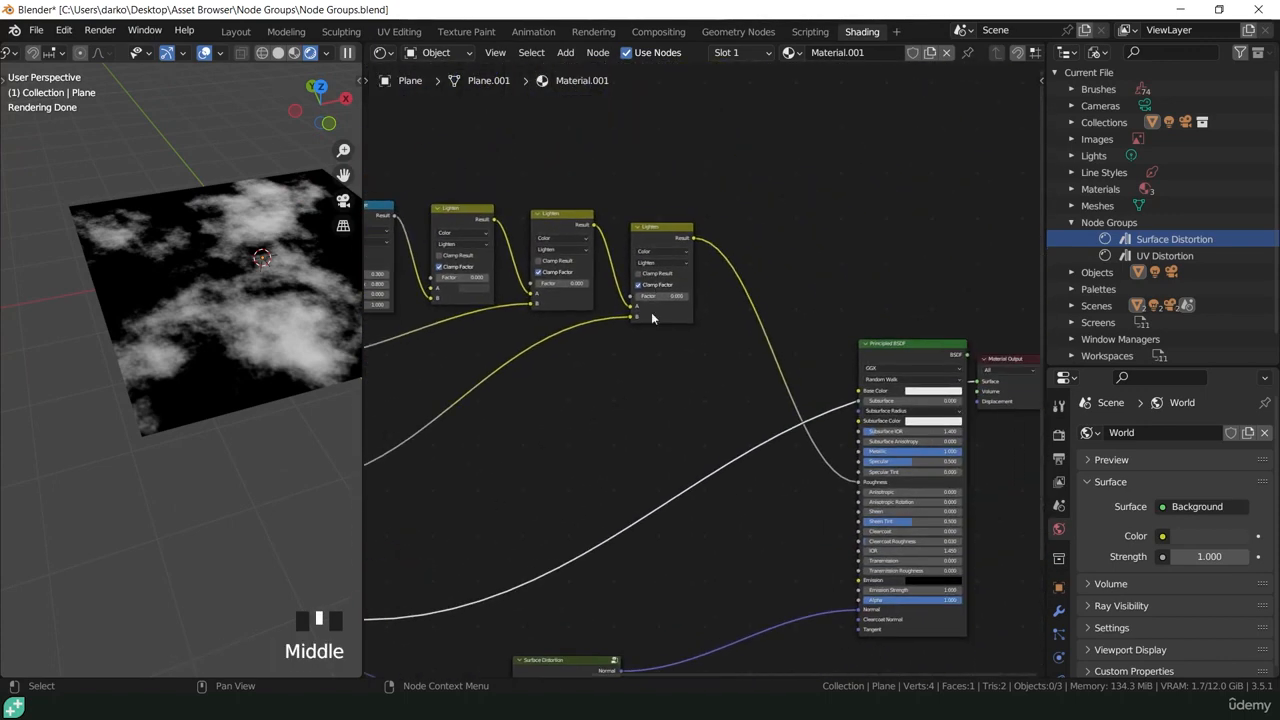
{"action": "left_click", "coordinate": [646, 238]}
{"action": "key", "text": "shift+d"}
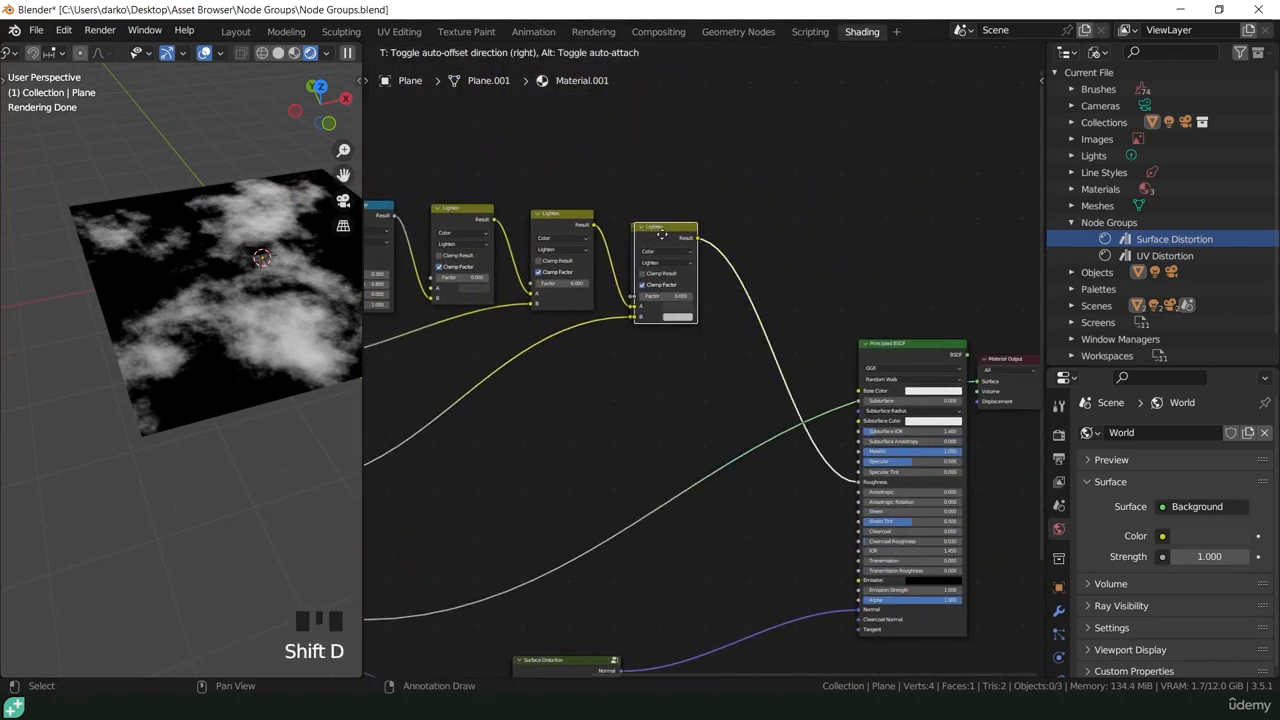
{"action": "left_click", "coordinate": [735, 248]}
{"action": "middle_click_drag", "start_coordinate": [514, 520], "coordinate": [594, 508]}
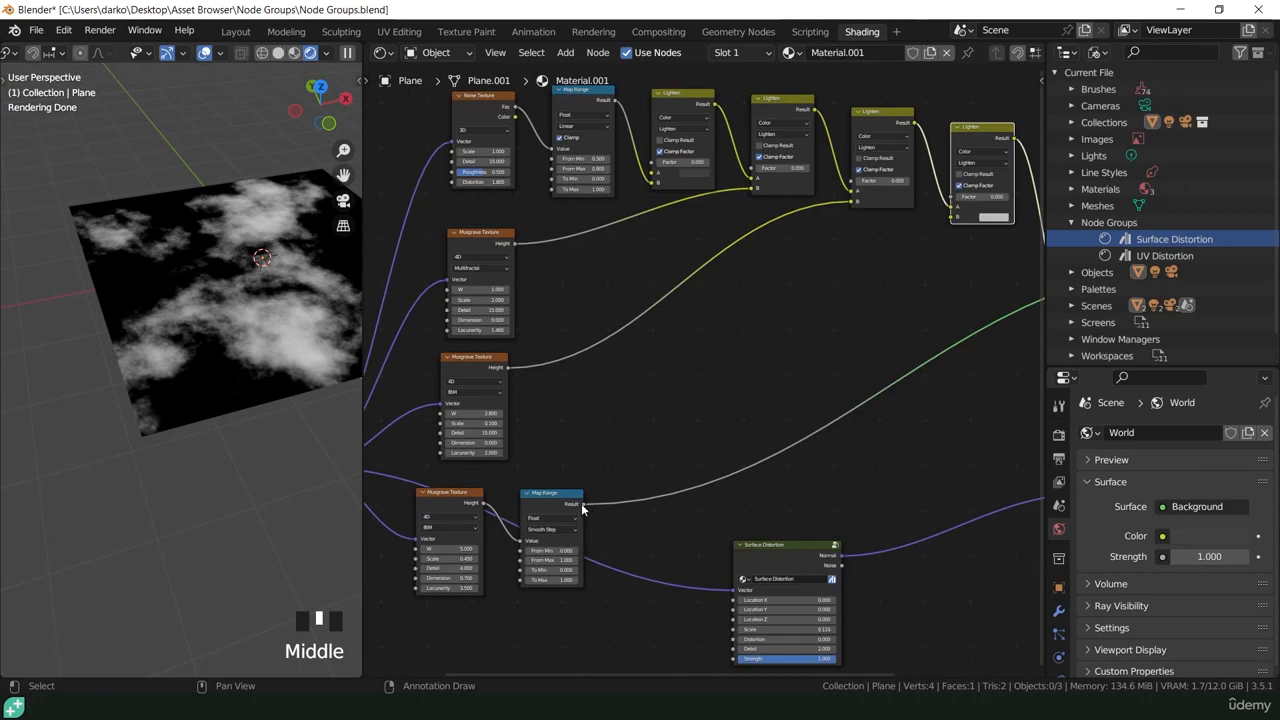
{"action": "left_click_drag", "start_coordinate": [583, 508], "coordinate": [968, 226]}
Output the Principled BSDF on the plane again and set the fourth Lighten node's Factor to 0.18.
{"action": "middle_click_drag", "start_coordinate": [950, 297], "coordinate": [533, 395], "text": "shift"}
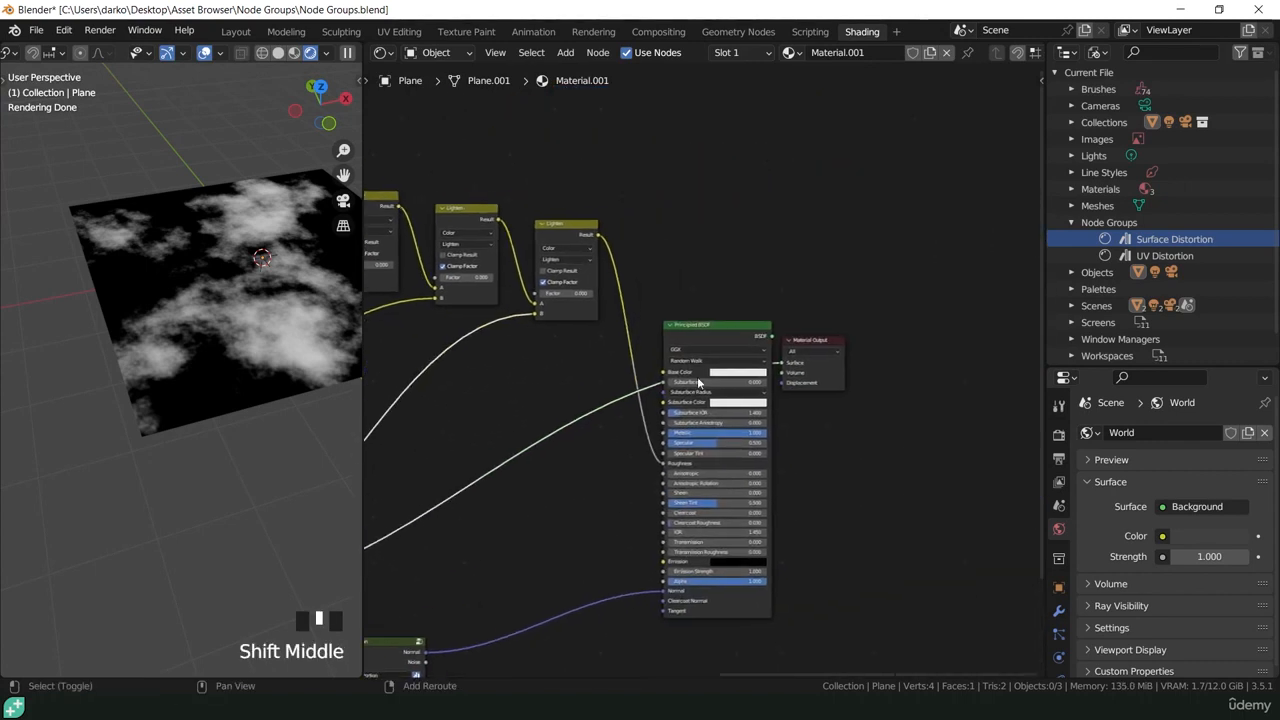
{"action": "left_click", "coordinate": [708, 331], "text": "ctrl+shift"}
{"action": "scroll", "coordinate": [300, 290], "scroll_direction": "up", "scroll_amount": 5}
{"action": "scroll", "coordinate": [376, 290], "scroll_direction": "up", "scroll_amount": 2}
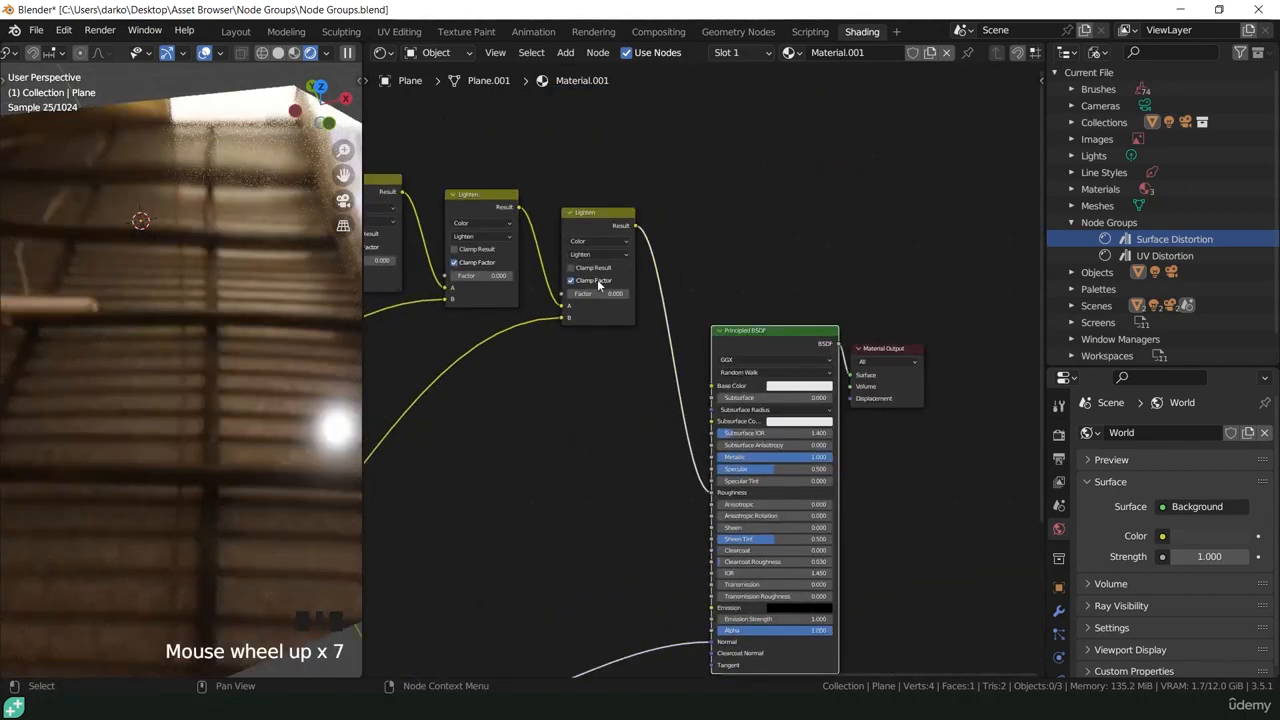
{"action": "mouse_move", "coordinate": [590, 293]}
{"action": "left_mouse_down"}
{"action": "mouse_move", "coordinate": [614, 293]}
{"action": "mouse_move", "coordinate": [601, 293]}
{"action": "left_mouse_up"}
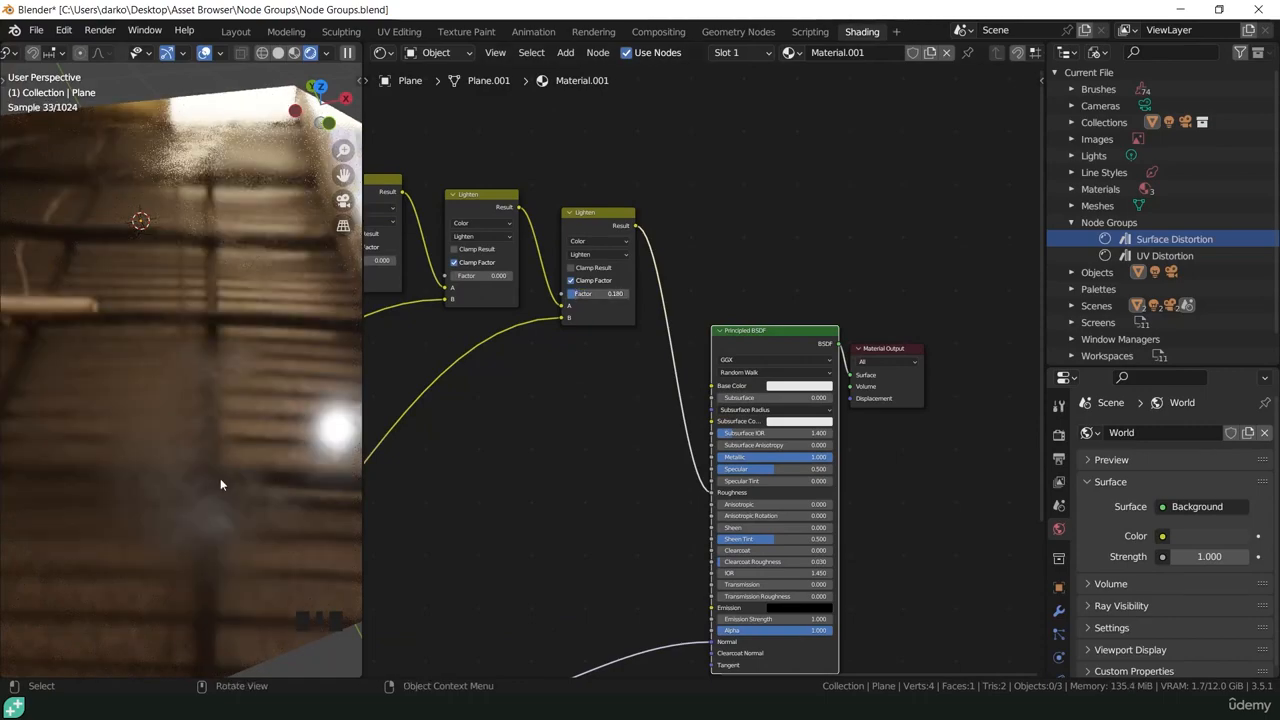
{"action": "middle_click_drag", "start_coordinate": [220, 484], "coordinate": [158, 532]}
{"action": "scroll", "coordinate": [263, 468], "scroll_direction": "down", "scroll_amount": 4}
{"action": "scroll", "coordinate": [200, 520], "scroll_direction": "down", "scroll_amount": 3}
{"action": "scroll", "coordinate": [478, 281], "scroll_direction": "up", "scroll_amount": 4}
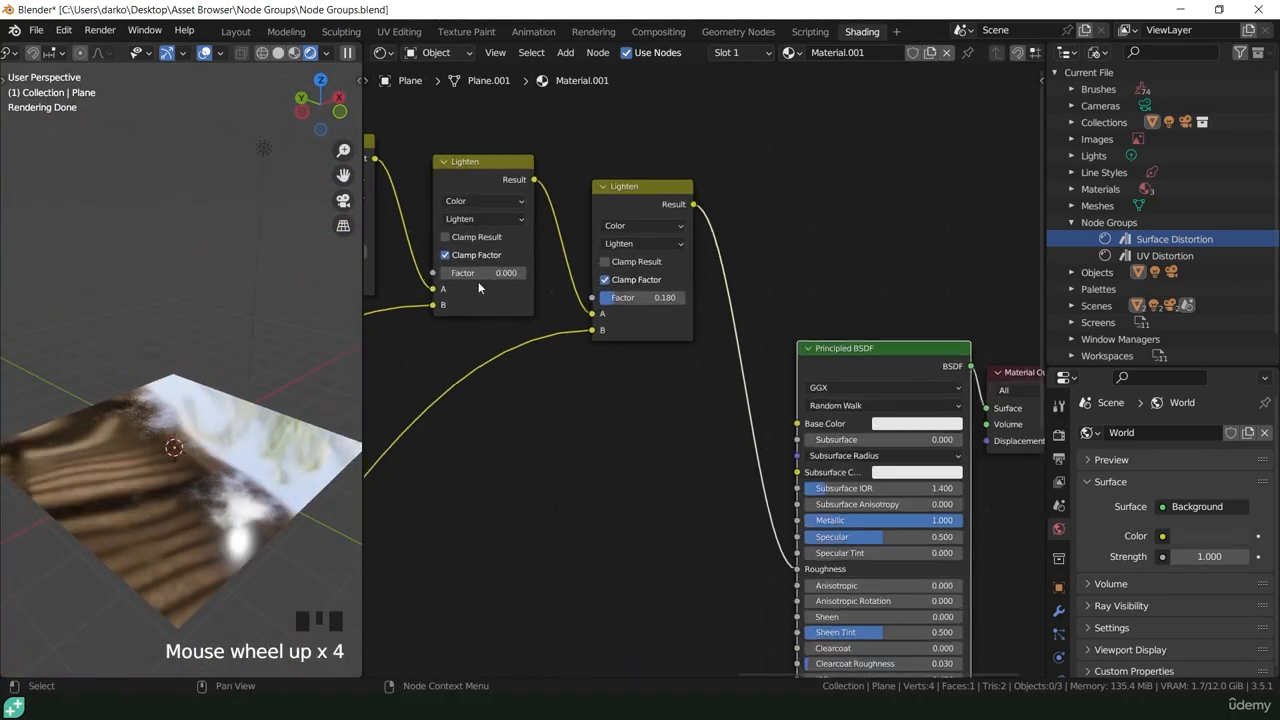
Set the Lighten Factors to 0.047 on the second, 0.06 on the third and 0.08 on the fourth, and slightly raise the first one's.
{"action": "left_click_drag", "start_coordinate": [478, 273], "coordinate": [490, 273]}
{"action": "middle_click_drag", "start_coordinate": [428, 373], "coordinate": [629, 410], "text": "shift"}
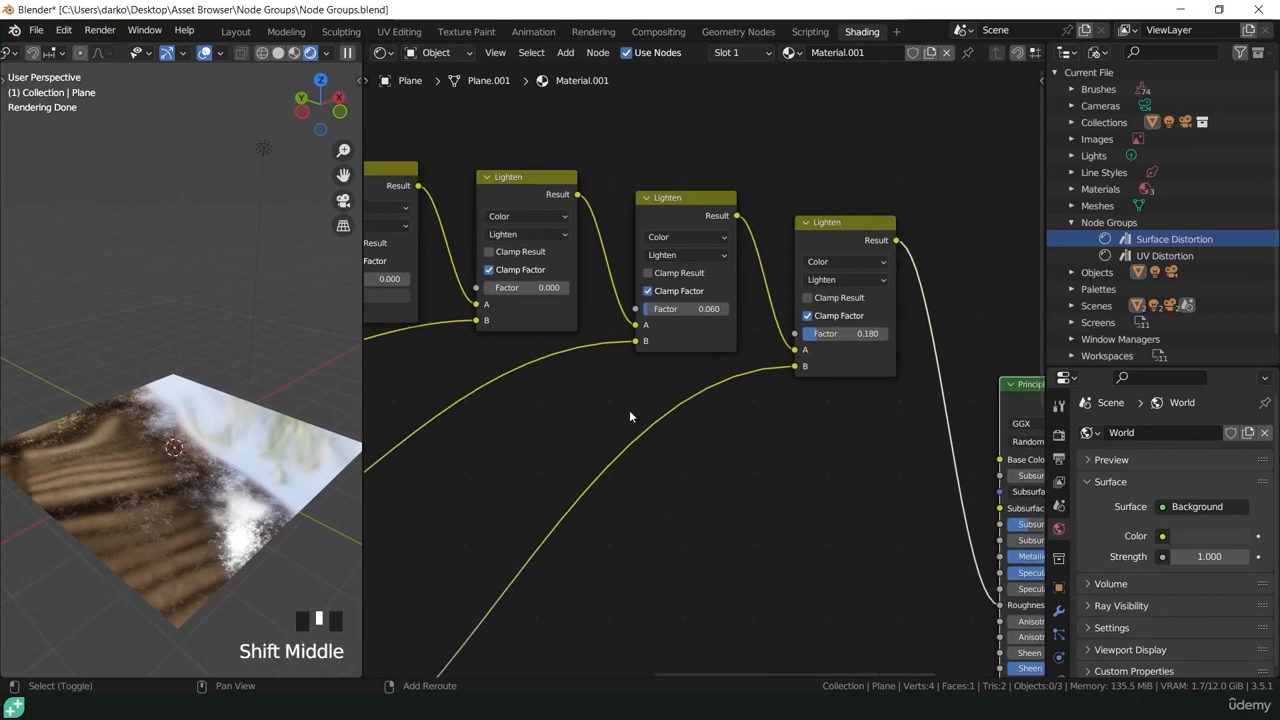
{"action": "left_click_drag", "start_coordinate": [500, 288], "coordinate": [507, 288]}
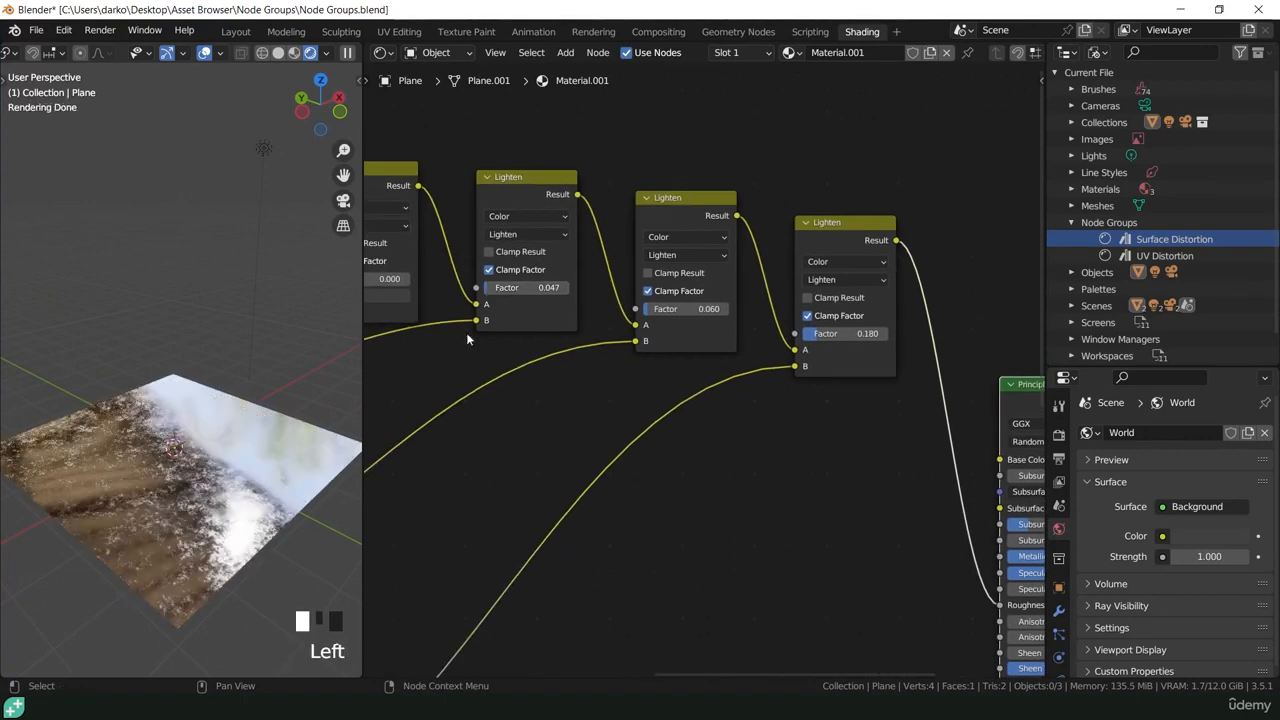
{"action": "middle_click_drag", "start_coordinate": [467, 339], "coordinate": [551, 340], "text": "shift"}
{"action": "left_click_drag", "start_coordinate": [490, 299], "coordinate": [495, 300]}
{"action": "middle_click_drag", "start_coordinate": [671, 392], "coordinate": [380, 386], "text": "shift"}
{"action": "mouse_move", "coordinate": [655, 347]}
{"action": "left_mouse_down"}
{"action": "mouse_move", "coordinate": [640, 347]}
{"action": "mouse_move", "coordinate": [653, 350]}
{"action": "left_mouse_up"}
{"action": "scroll", "coordinate": [522, 502], "scroll_direction": "down", "scroll_amount": 2}
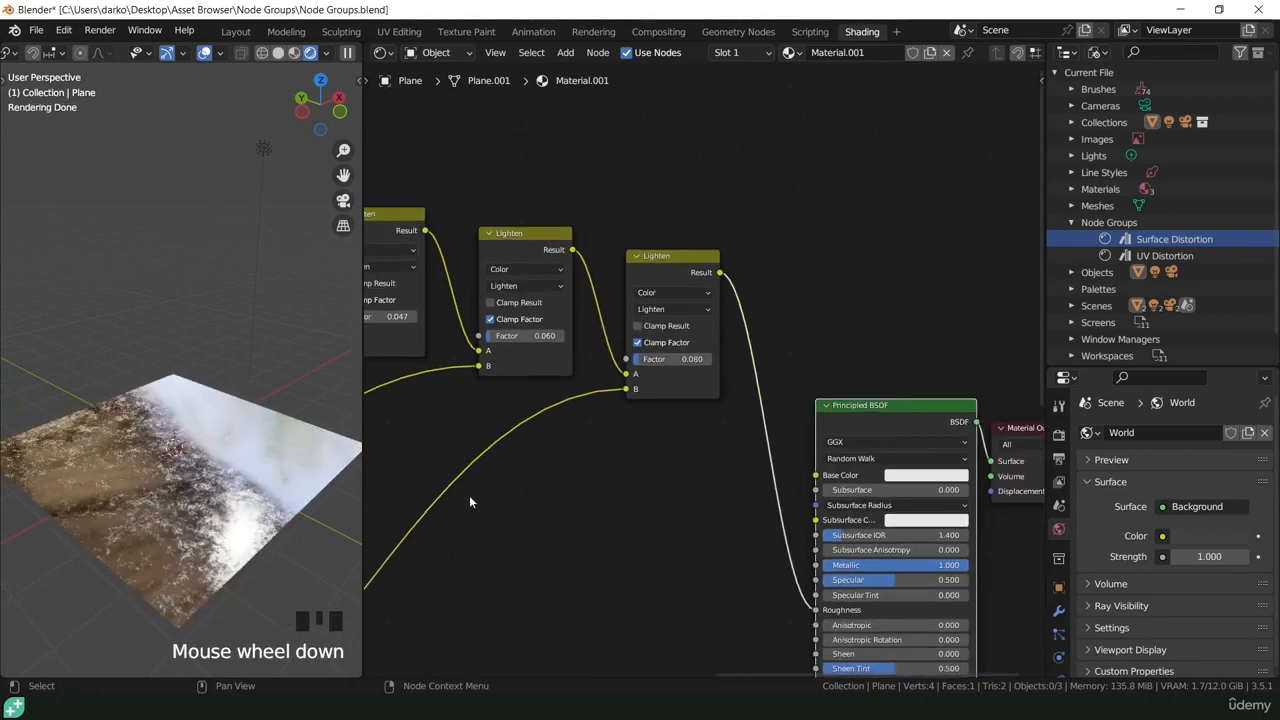
{"action": "middle_click_drag", "start_coordinate": [230, 480], "coordinate": [133, 523]}
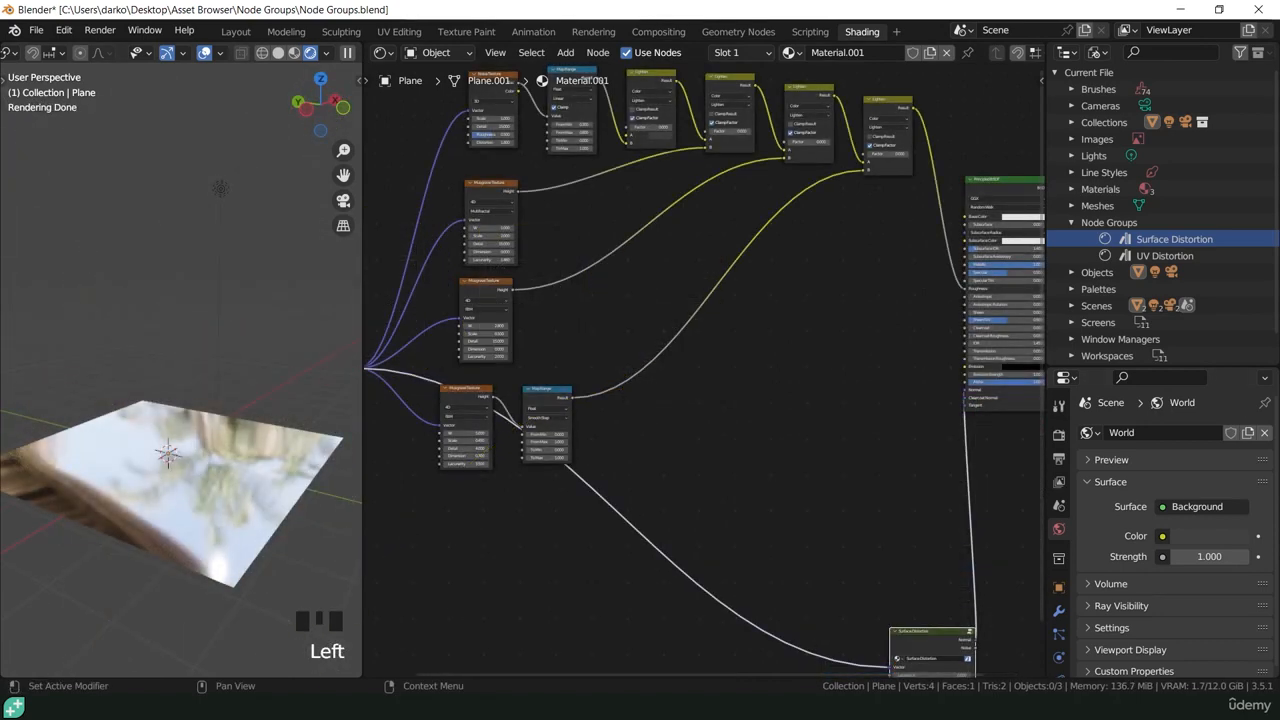
Add a Wave Texture node and place it below the lowest Musgrave Texture.
{"action": "scroll", "coordinate": [484, 488], "scroll_direction": "up", "scroll_amount": 5}
{"action": "left_click", "coordinate": [472, 524]}
{"action": "key", "text": "shift+a"}
{"action": "mouse_move", "coordinate": [463, 520]}
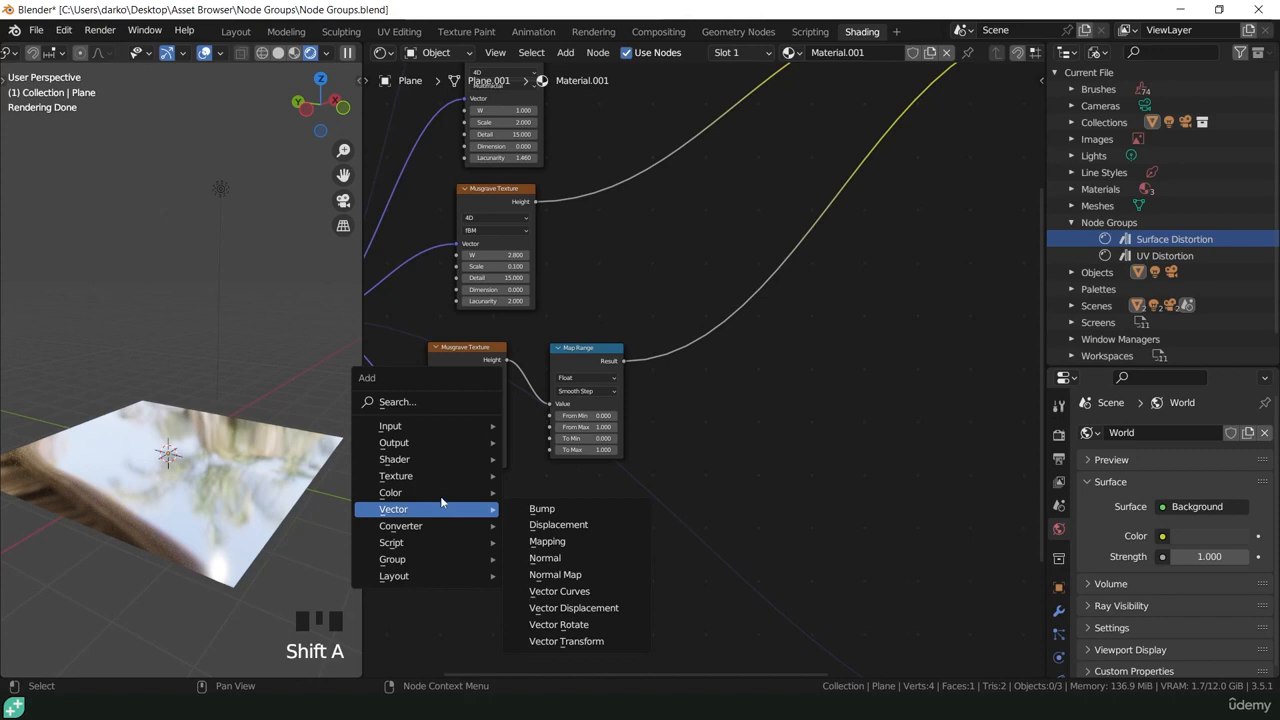
{"action": "mouse_move", "coordinate": [428, 483]}
{"action": "left_click", "coordinate": [560, 457]}
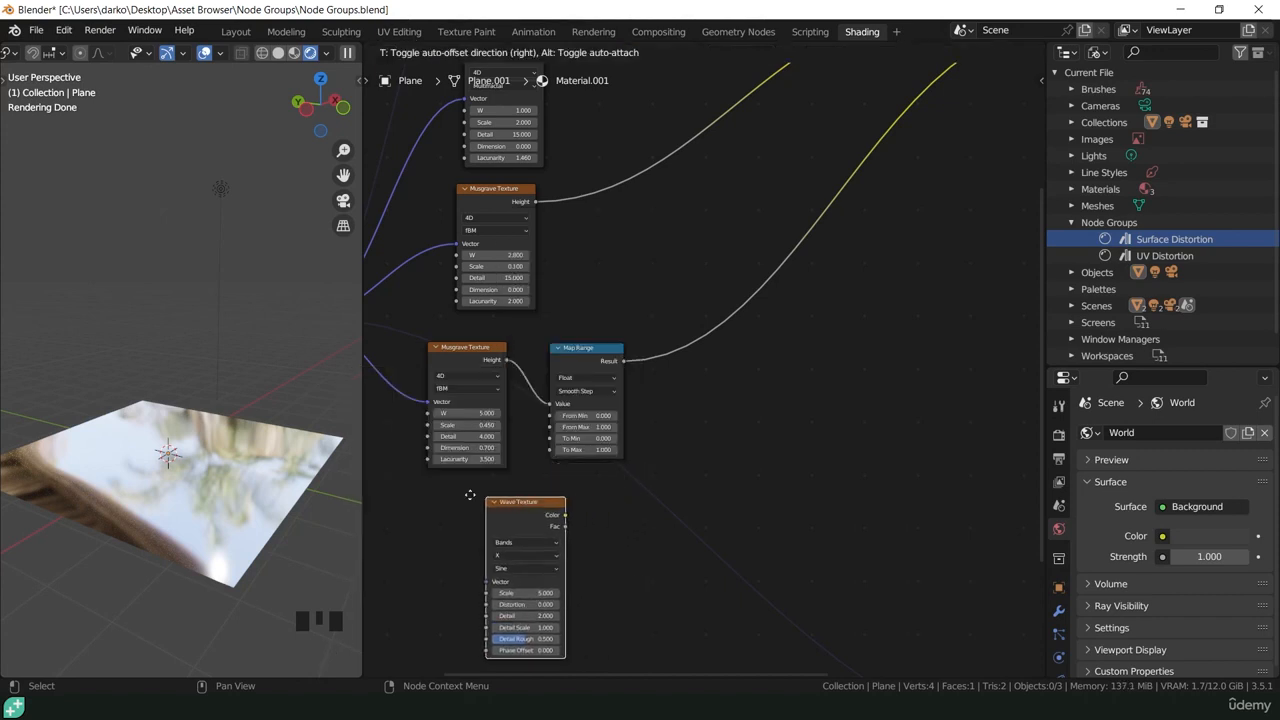
{"action": "left_click", "coordinate": [485, 500]}
Connect the Object coordinate to the Wave Texture's Vector input and preview its Color on the plane.
{"action": "middle_click_drag", "start_coordinate": [375, 400], "coordinate": [557, 406], "text": "shift"}
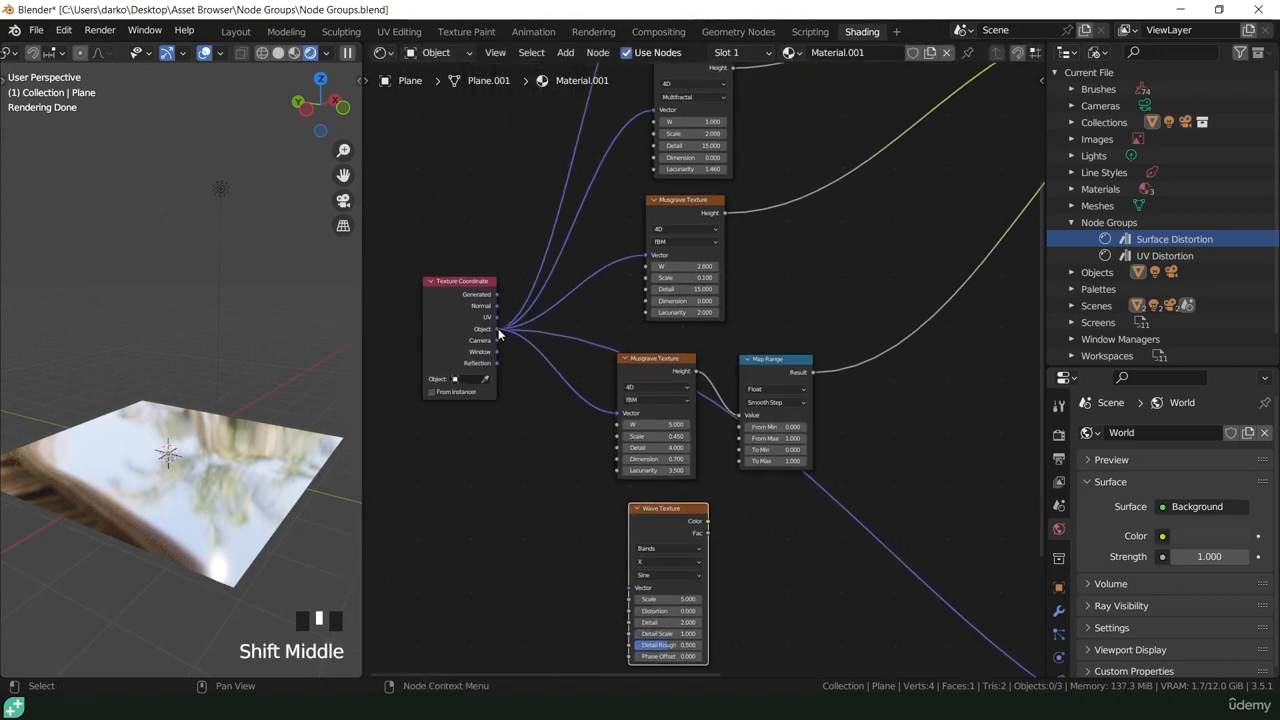
{"action": "left_click_drag", "start_coordinate": [498, 328], "coordinate": [620, 566]}
{"action": "left_click", "coordinate": [664, 522], "text": "ctrl+shift"}
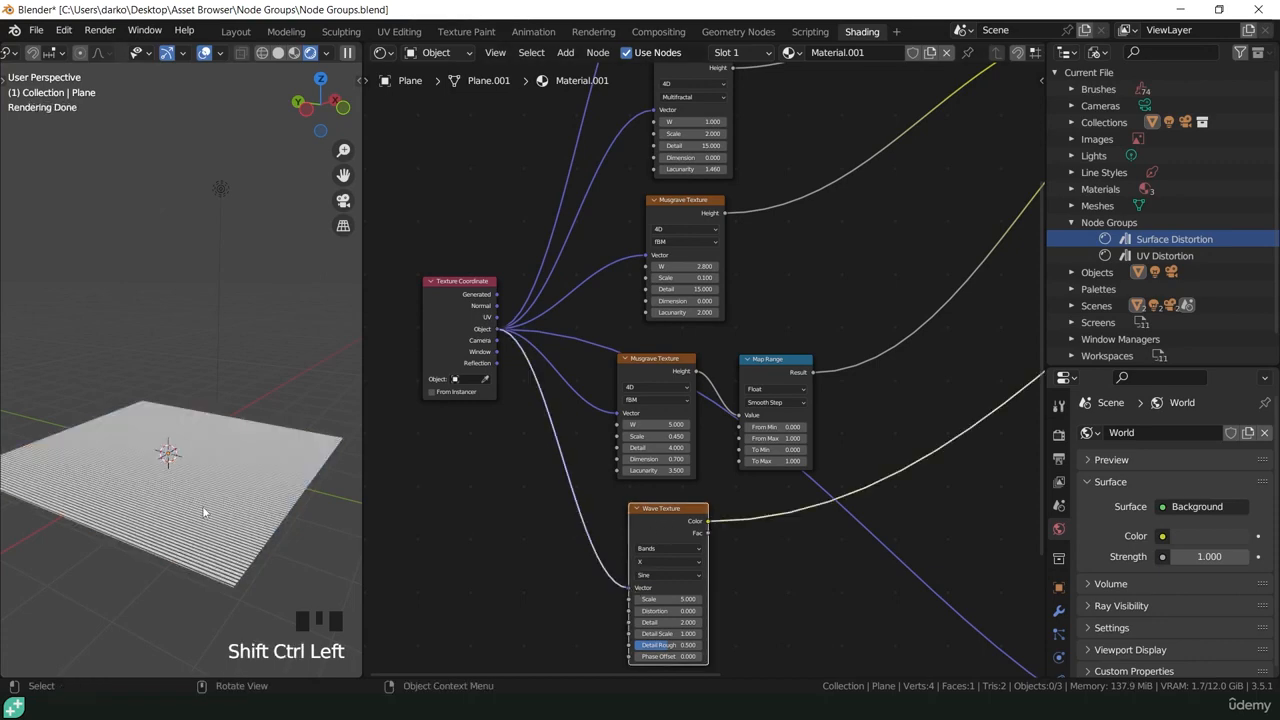
{"action": "middle_click_drag", "start_coordinate": [200, 430], "coordinate": [187, 415]}
{"action": "scroll", "coordinate": [187, 415], "scroll_direction": "up", "scroll_amount": 5}
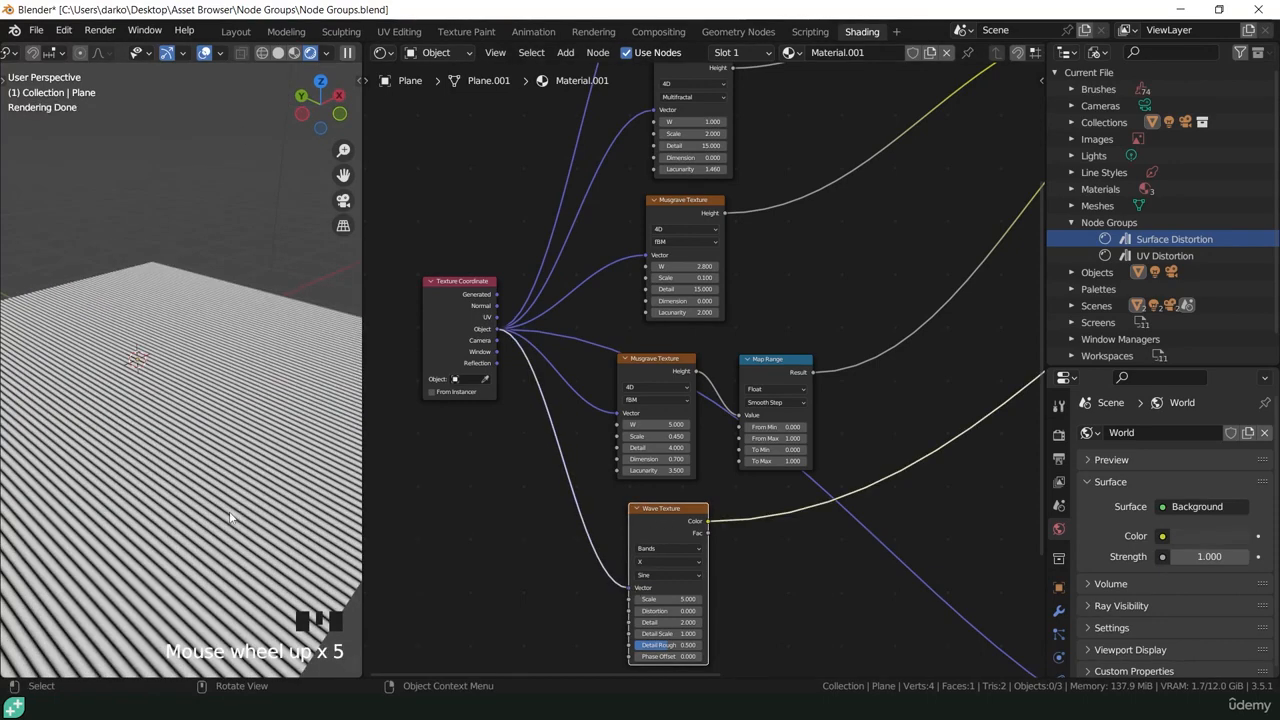
Switch the Wave Texture to Rings with a Spherical direction.
{"action": "middle_click_drag", "start_coordinate": [483, 530], "coordinate": [443, 450]}
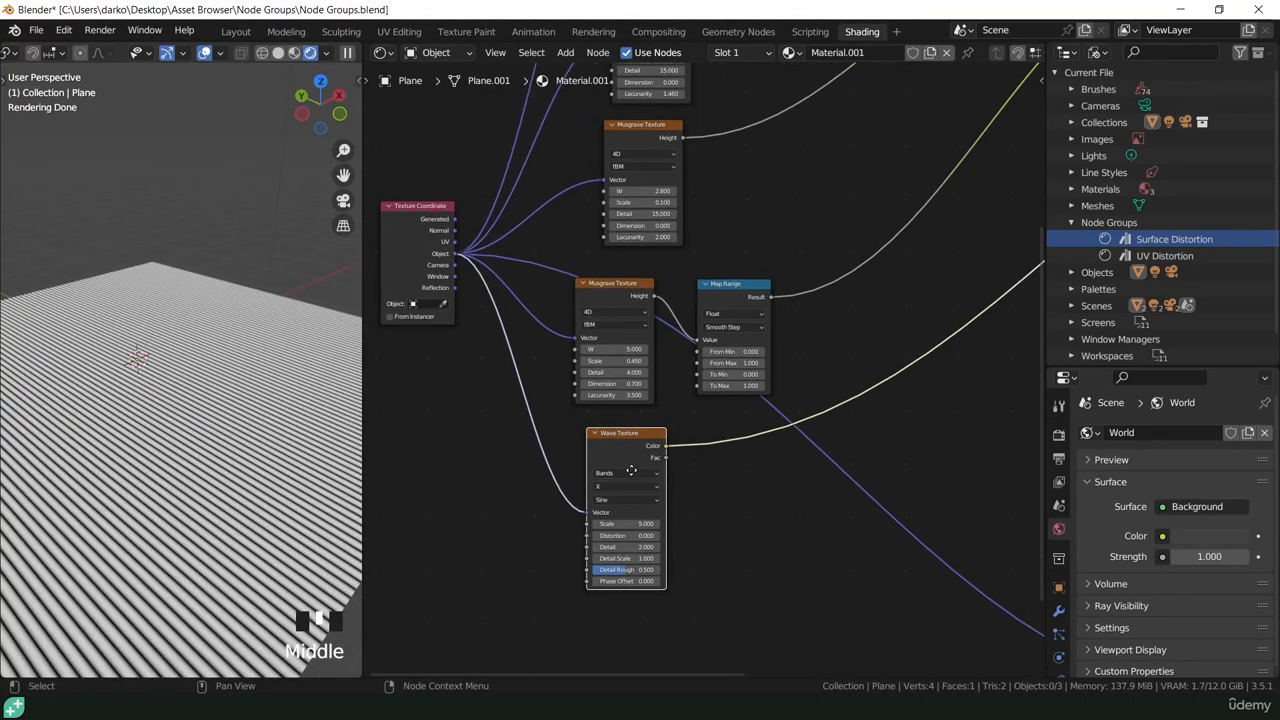
{"action": "scroll", "coordinate": [627, 468], "scroll_direction": "up", "scroll_amount": 5}
{"action": "scroll", "coordinate": [626, 468], "scroll_direction": "up", "scroll_amount": 3}
{"action": "left_click", "coordinate": [617, 476]}
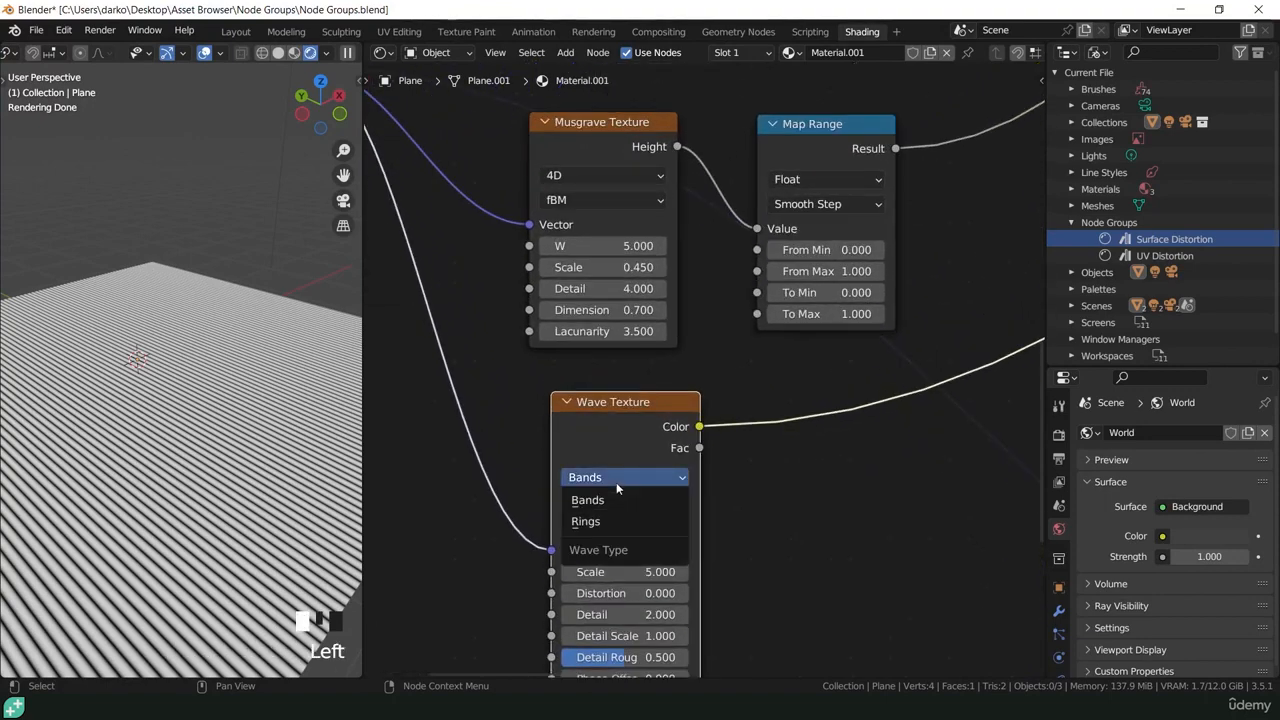
{"action": "left_click", "coordinate": [613, 520]}
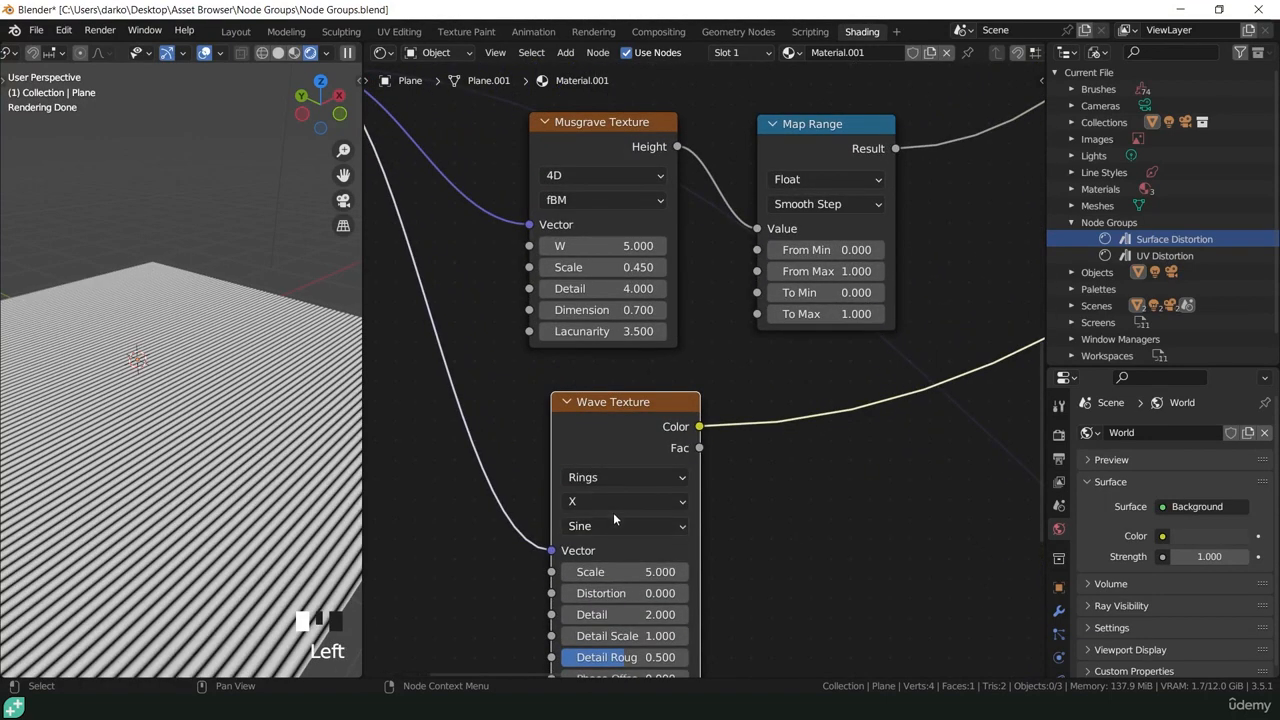
{"action": "left_click", "coordinate": [572, 500]}
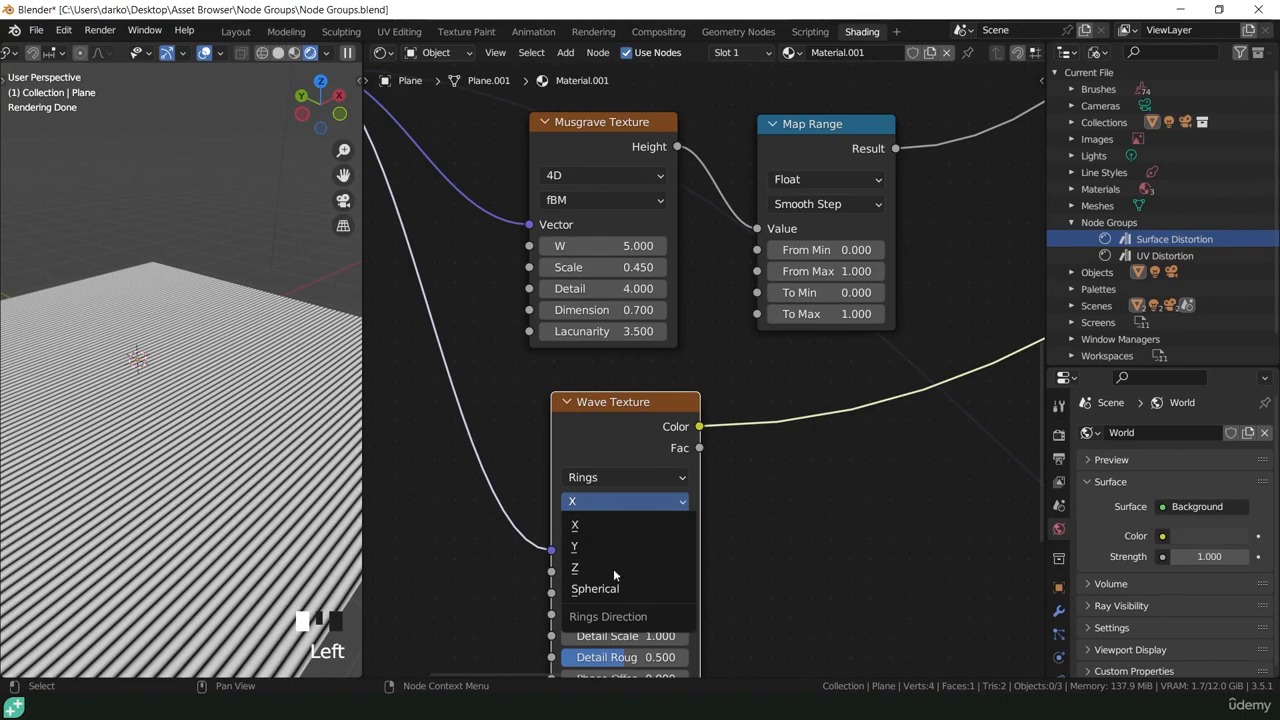
{"action": "left_click", "coordinate": [595, 588]}
{"action": "middle_click_drag", "start_coordinate": [180, 420], "coordinate": [120, 318]}
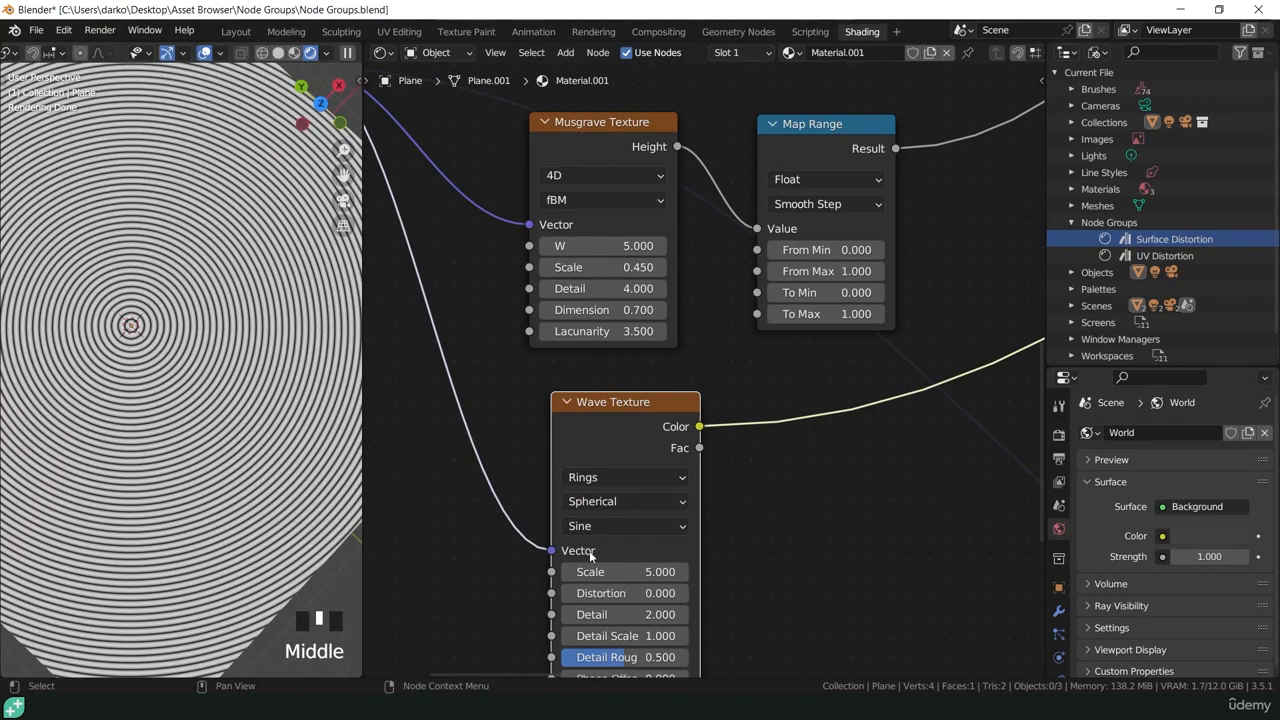
Set the Wave Texture's Scale to 0.200 and its wave profile to Saw.
{"action": "scroll", "coordinate": [589, 550], "scroll_direction": "up", "scroll_amount": 4}
{"action": "left_click_drag", "start_coordinate": [640, 579], "coordinate": [549, 579]}
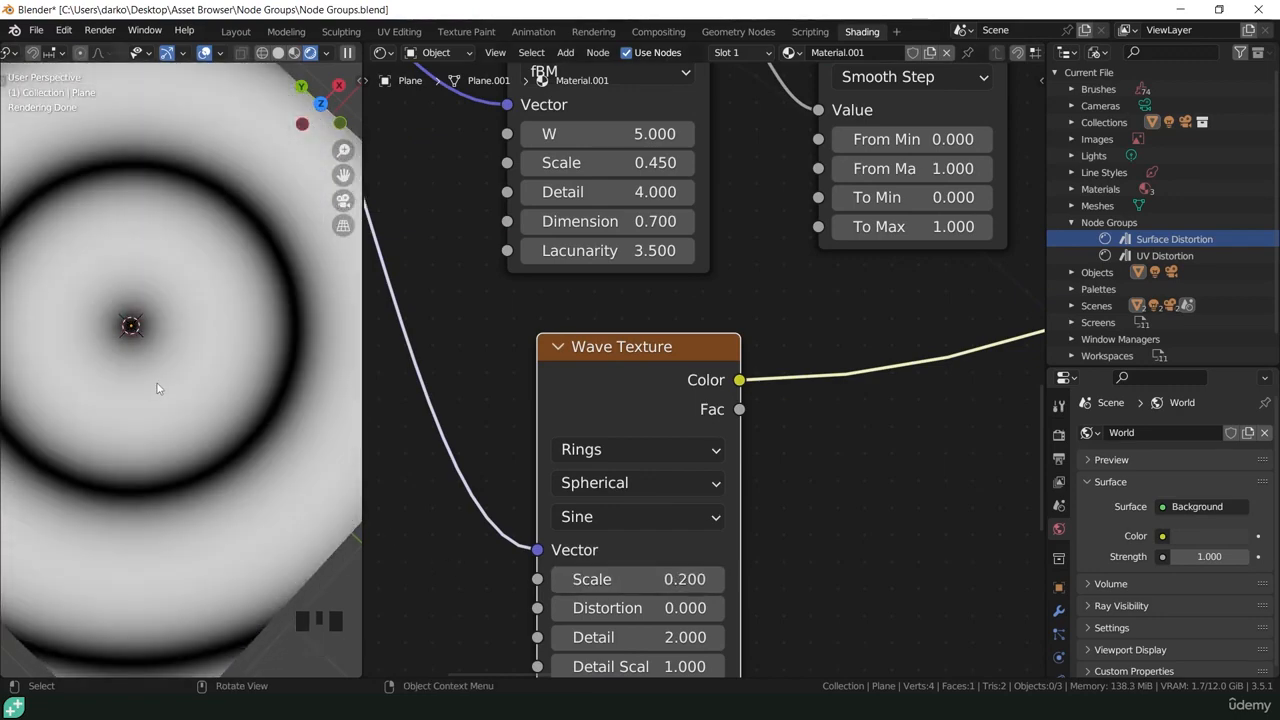
{"action": "scroll", "coordinate": [171, 394], "scroll_direction": "down", "scroll_amount": 2}
{"action": "scroll", "coordinate": [171, 394], "scroll_direction": "up", "scroll_amount": 1}
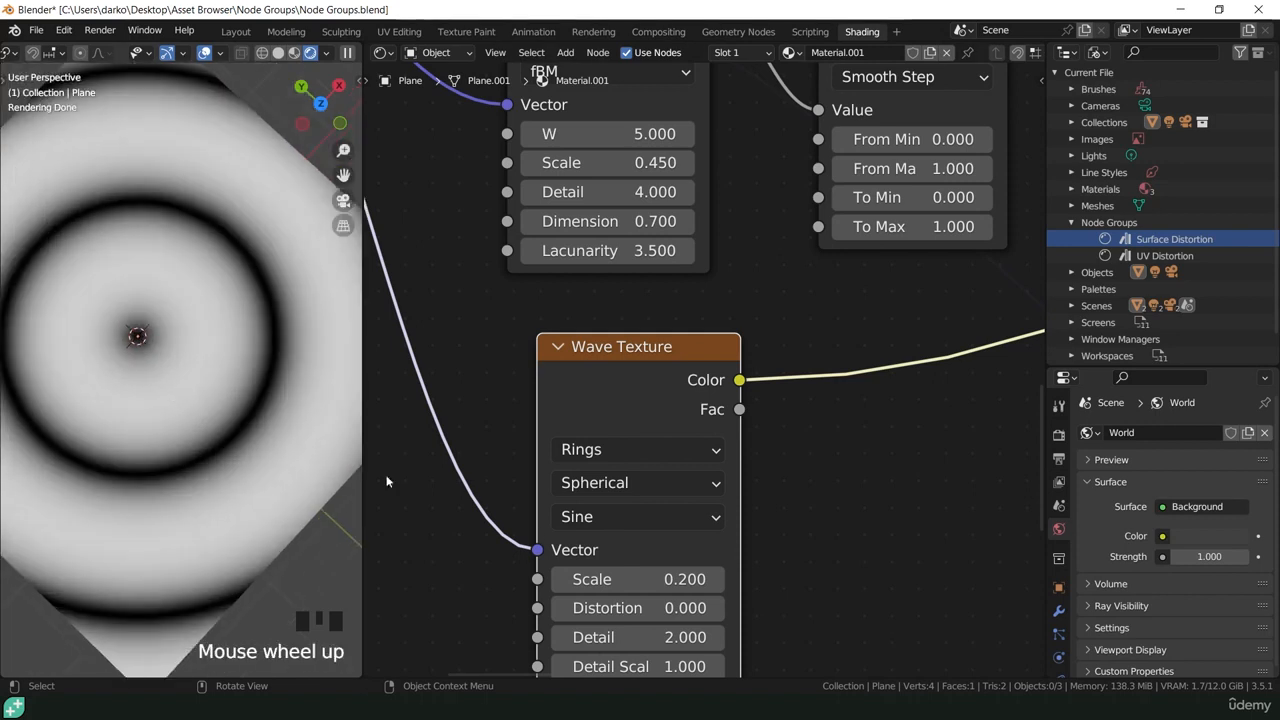
{"action": "middle_click_drag", "start_coordinate": [171, 394], "coordinate": [30, 463], "text": "shift"}
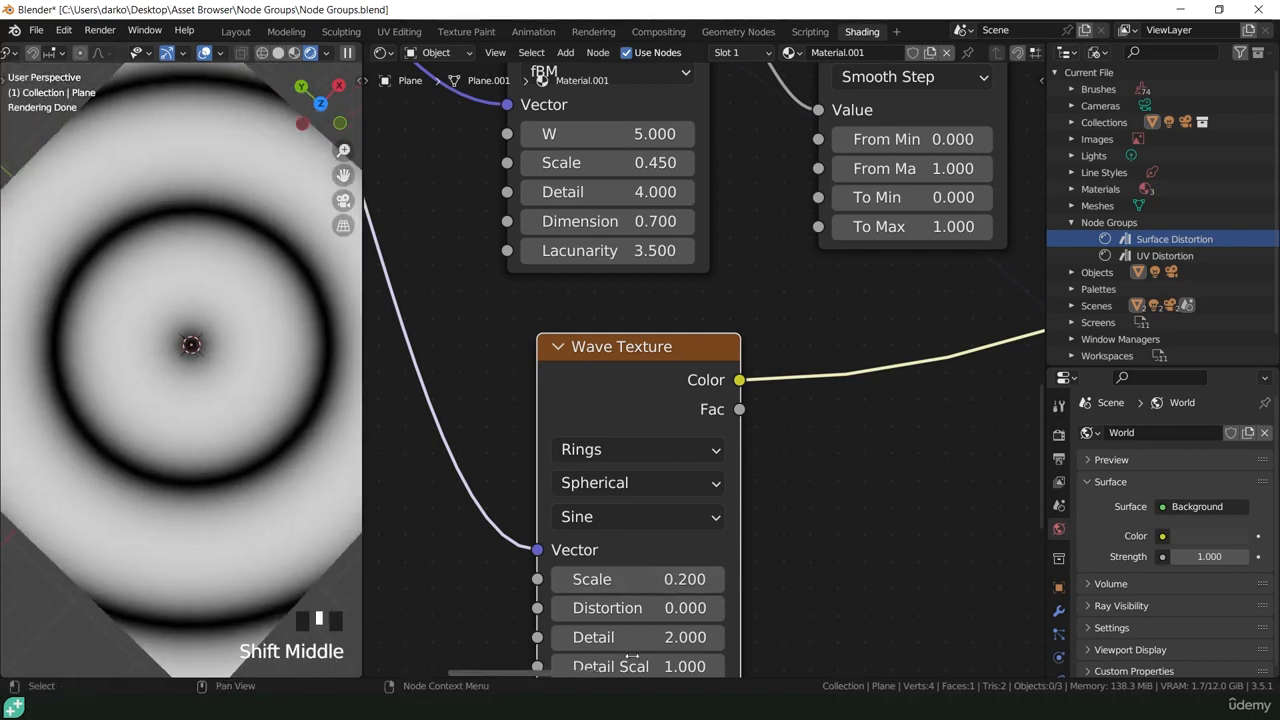
{"action": "left_click", "coordinate": [613, 516]}
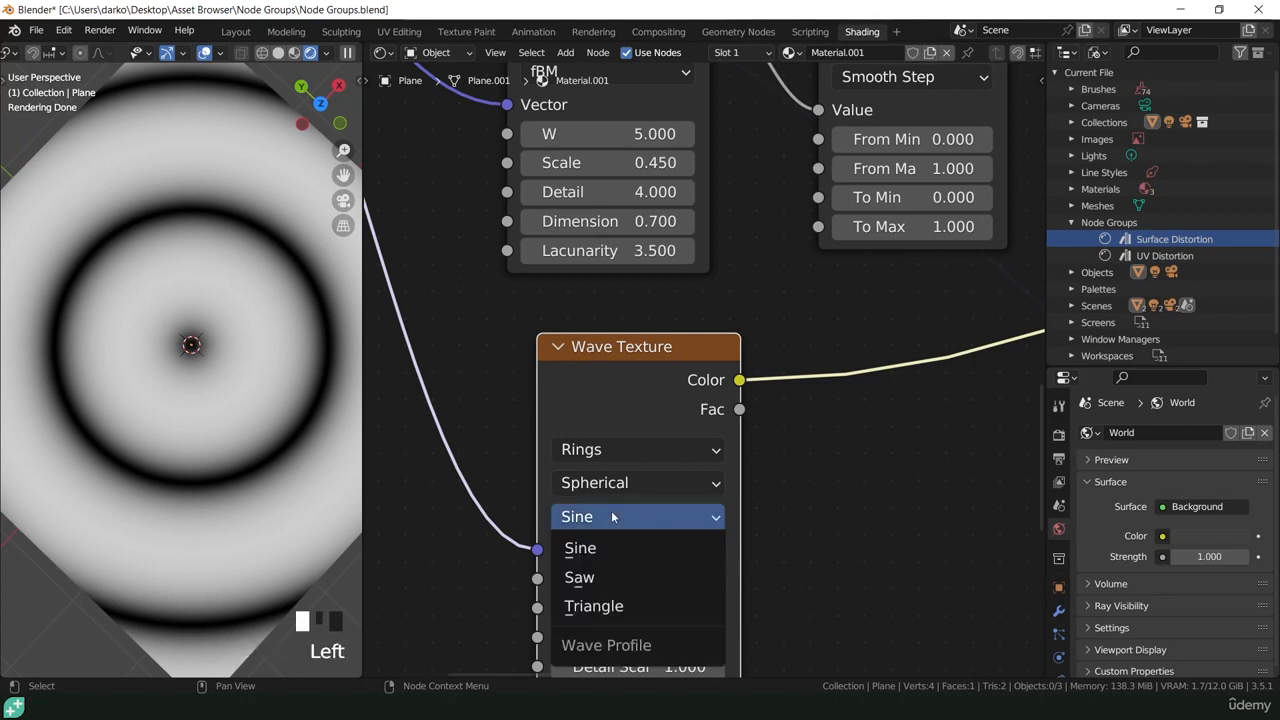
{"action": "left_click", "coordinate": [593, 577]}
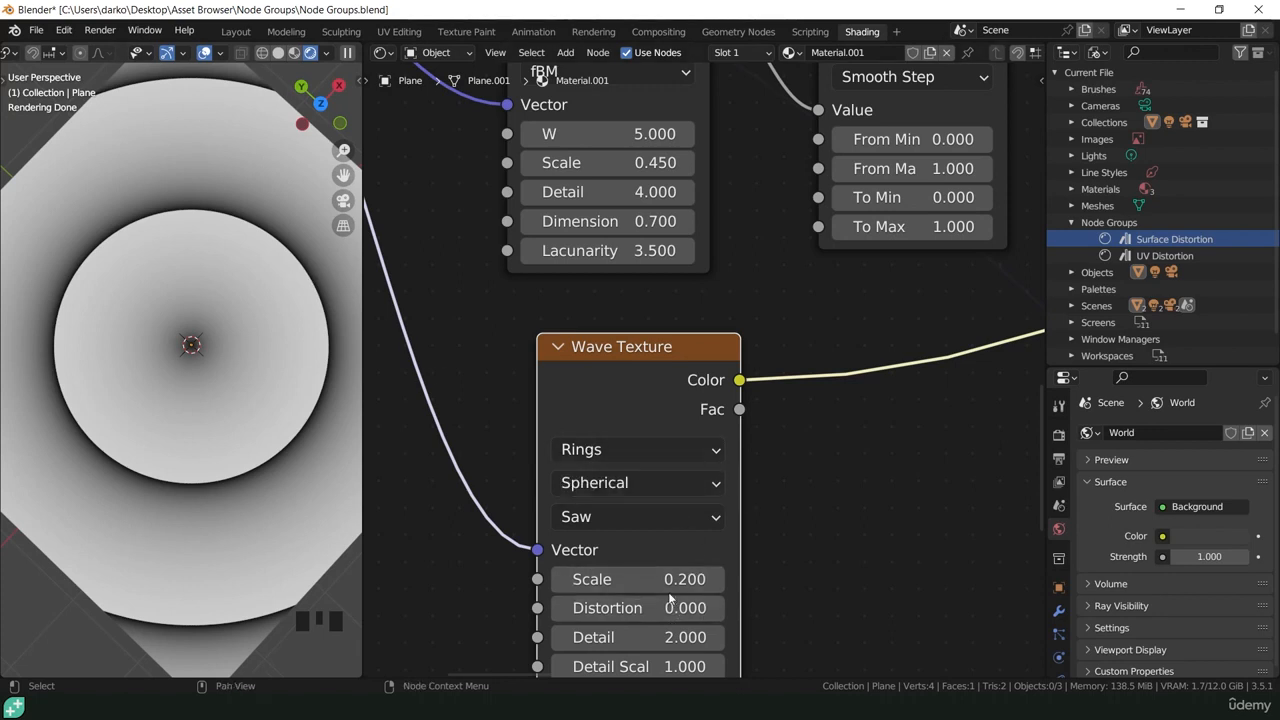
Set the Wave Texture's Detail to 15 and its Distortion to 40.4.
{"action": "left_click", "coordinate": [640, 638]}
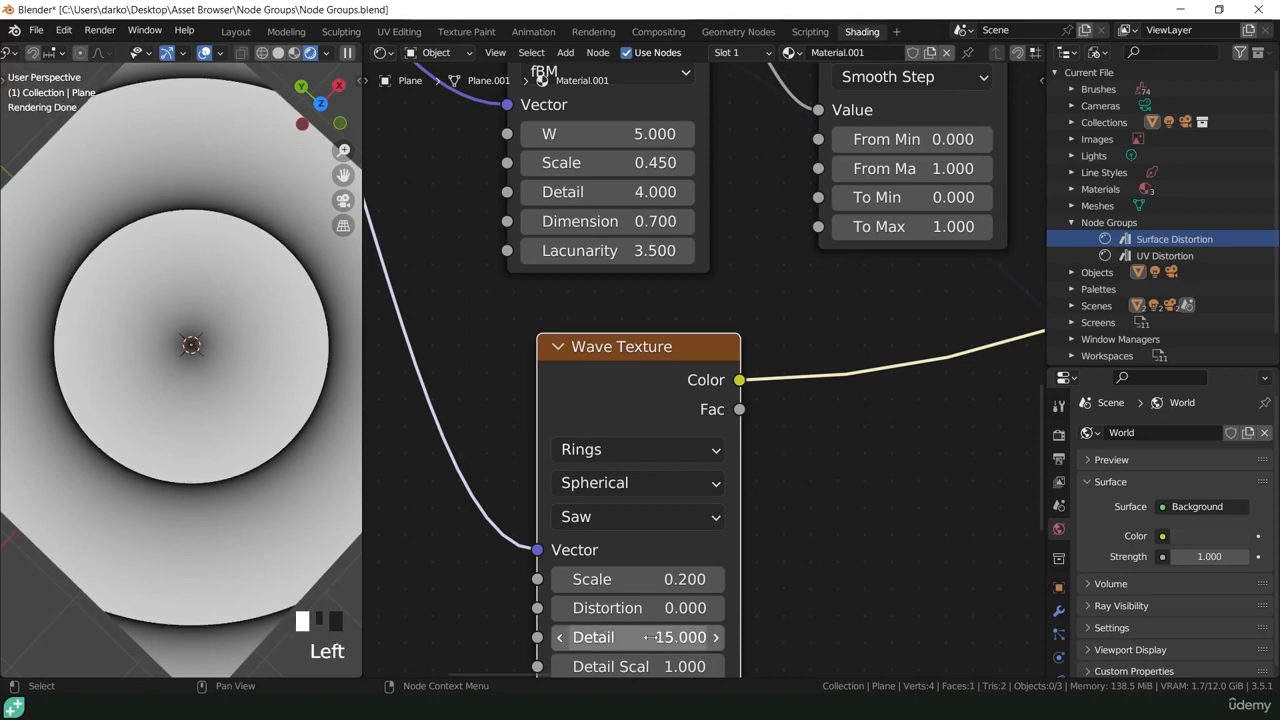
{"action": "left_click", "coordinate": [640, 608]}
{"action": "left_click_drag", "start_coordinate": [640, 608], "coordinate": [766, 608]}
Set the Wave Texture's Detail Scale to 5 and its Detail Roughness to 0.765.
{"action": "middle_click_drag", "start_coordinate": [731, 578], "coordinate": [756, 444], "text": "shift"}
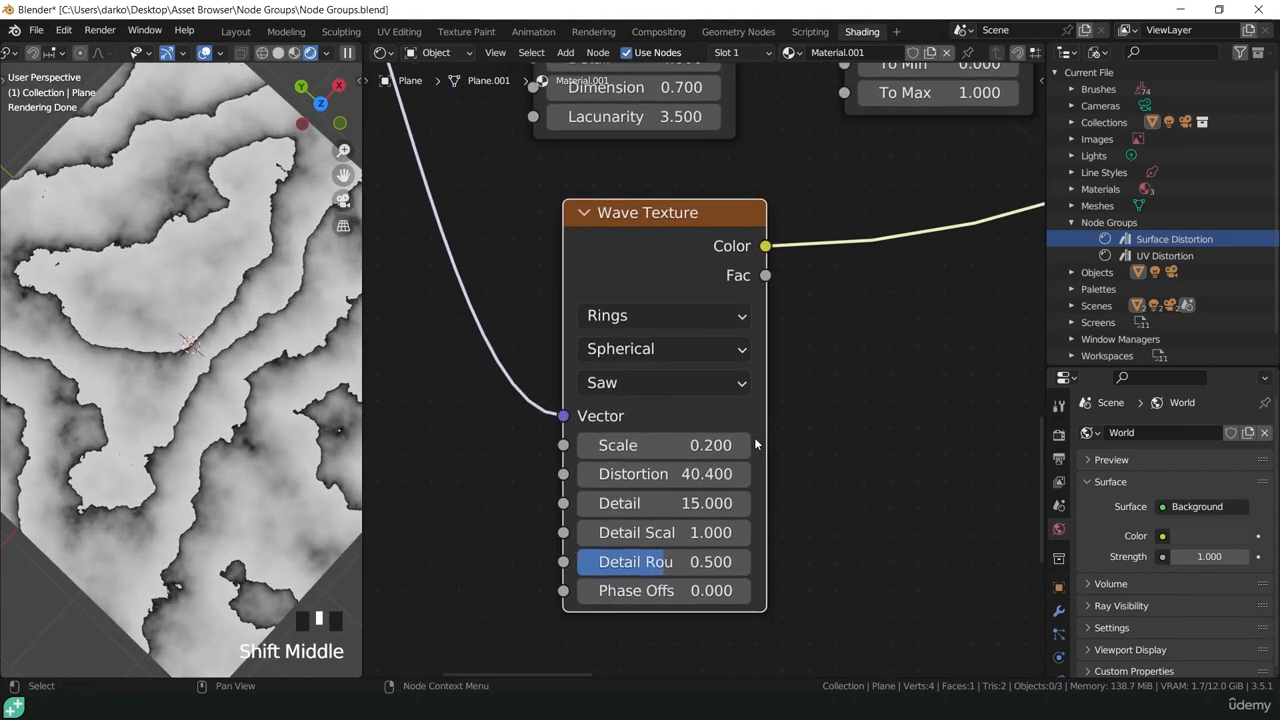
{"action": "left_click_drag", "start_coordinate": [690, 532], "coordinate": [722, 532]}
{"action": "left_click", "coordinate": [686, 532]}
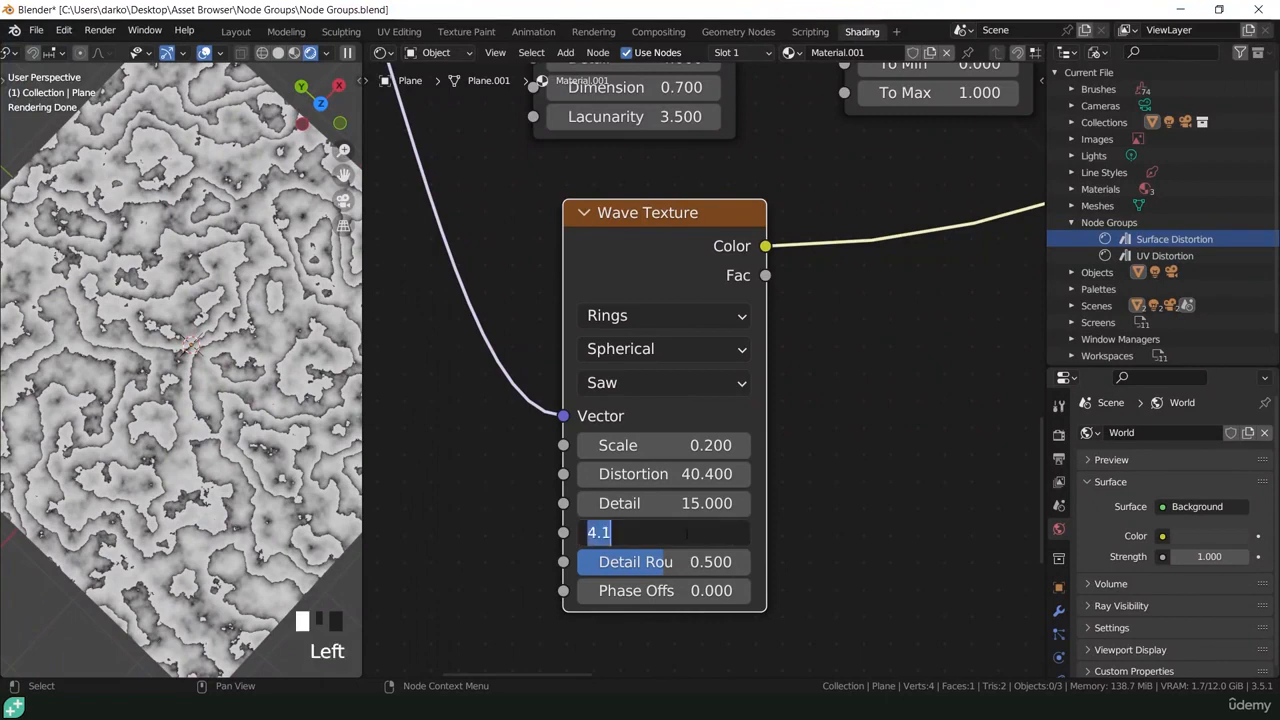
{"action": "type", "text": "5"}
{"action": "key", "text": "Return"}
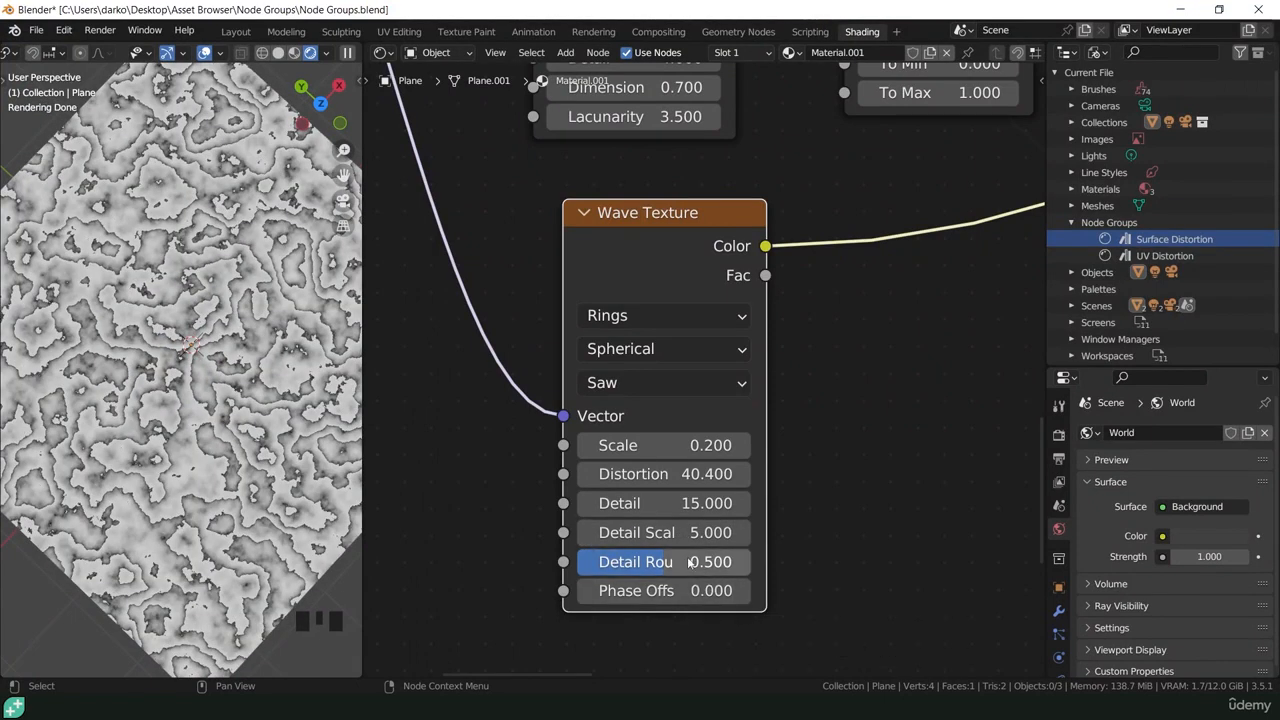
{"action": "left_click_drag", "start_coordinate": [670, 566], "coordinate": [719, 566]}
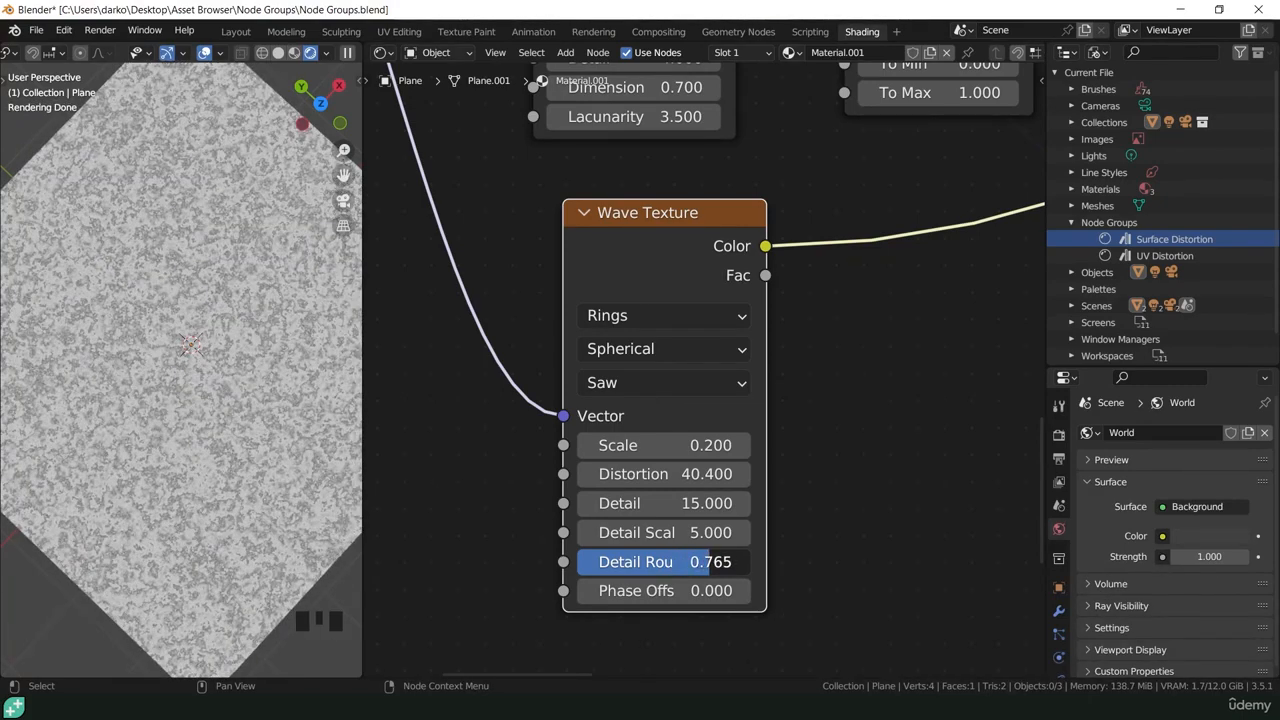
Examine the distorted wave pattern on the plane up close and from a distance.
{"action": "middle_click_drag", "start_coordinate": [260, 430], "coordinate": [283, 455]}
{"action": "scroll", "coordinate": [283, 455], "scroll_direction": "up", "scroll_amount": 8}
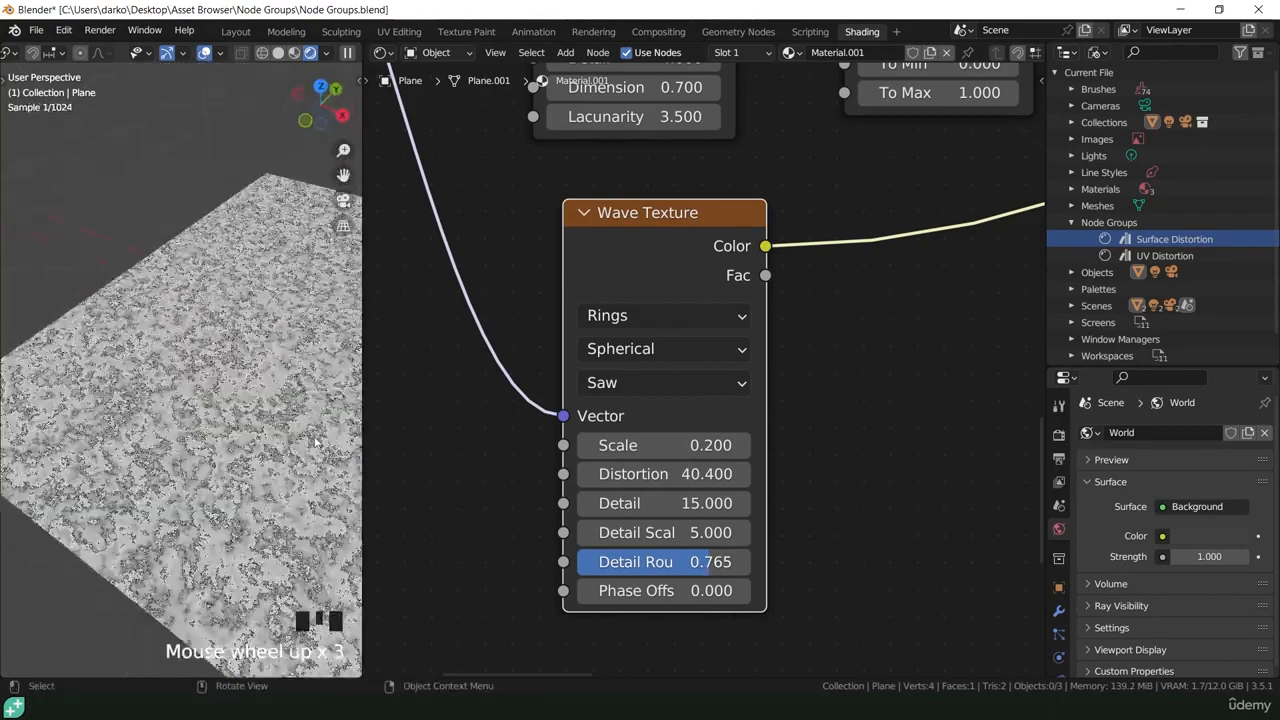
{"action": "scroll", "coordinate": [283, 454], "scroll_direction": "up", "scroll_amount": 20}
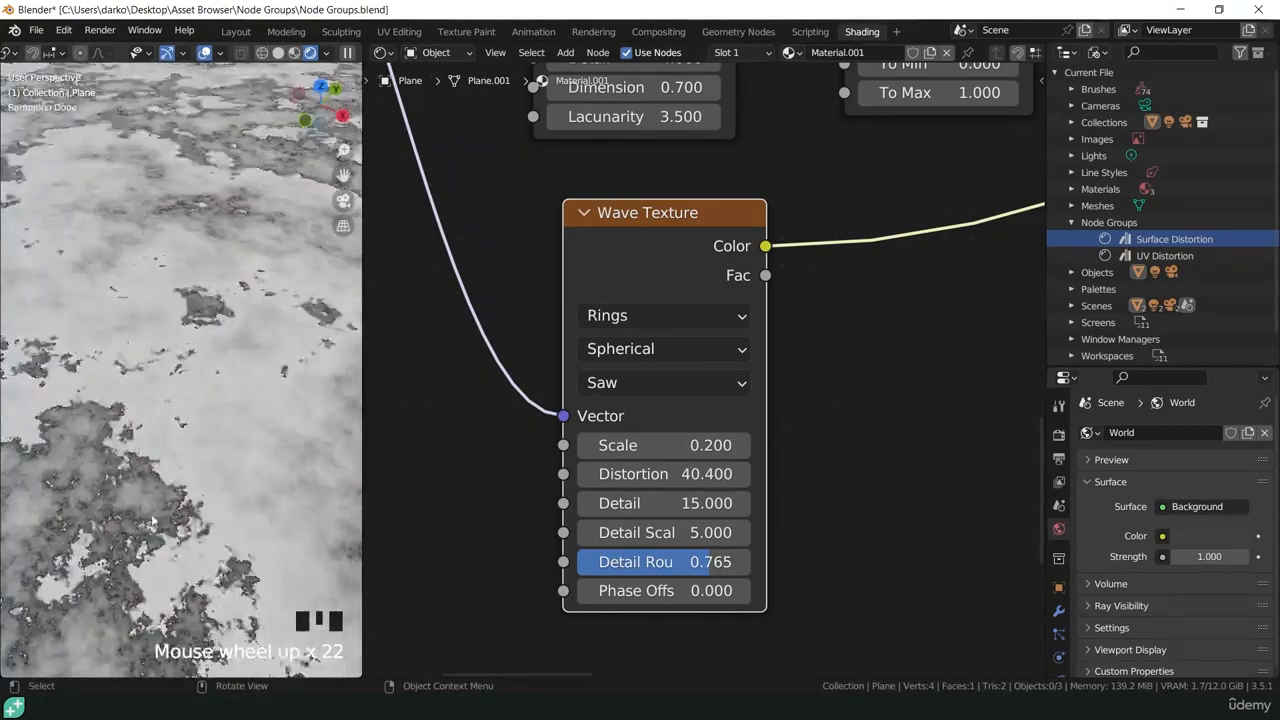
{"action": "scroll", "coordinate": [160, 474], "scroll_direction": "up", "scroll_amount": 4}
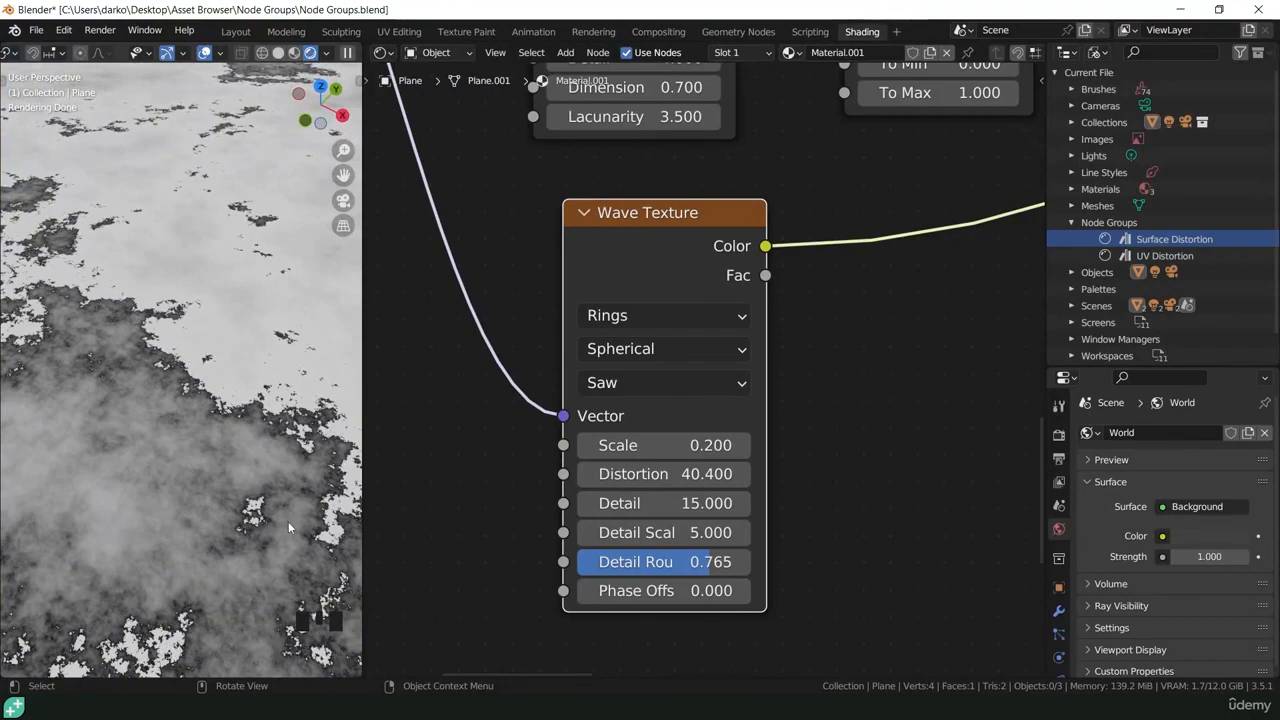
{"action": "scroll", "coordinate": [160, 318], "scroll_direction": "down", "scroll_amount": 12}
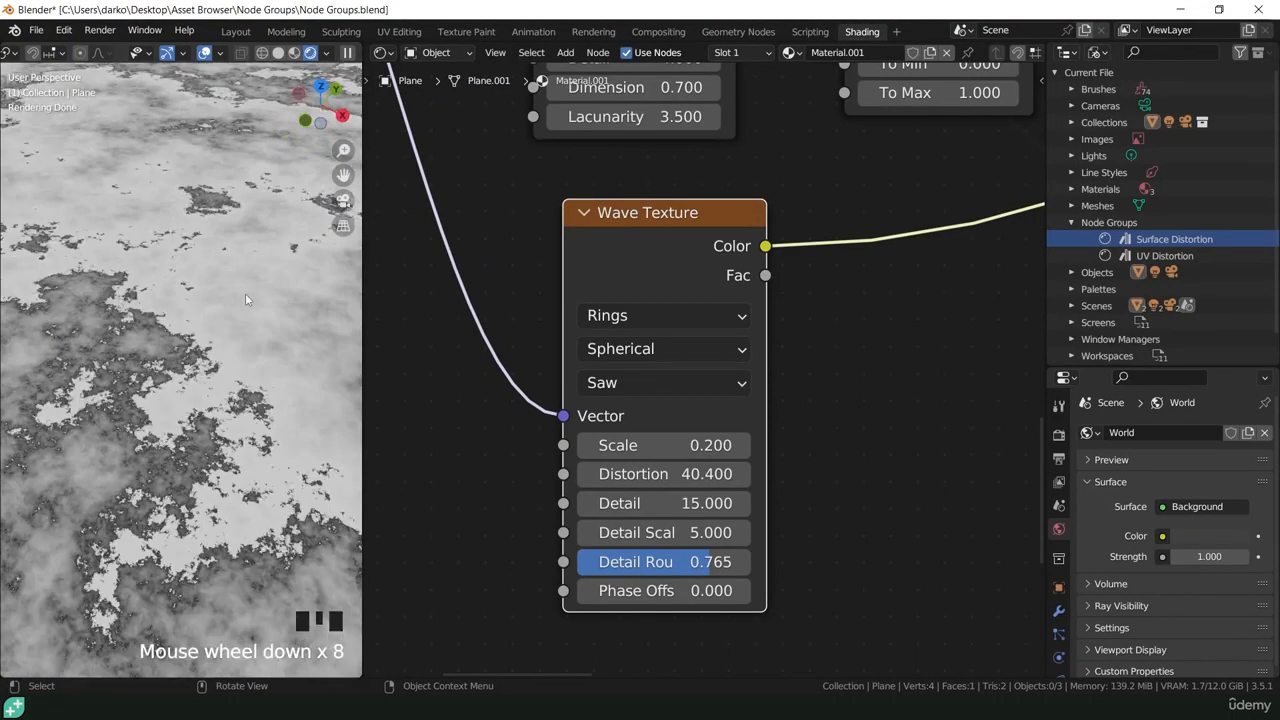
{"action": "scroll", "coordinate": [172, 395], "scroll_direction": "down", "scroll_amount": 17}
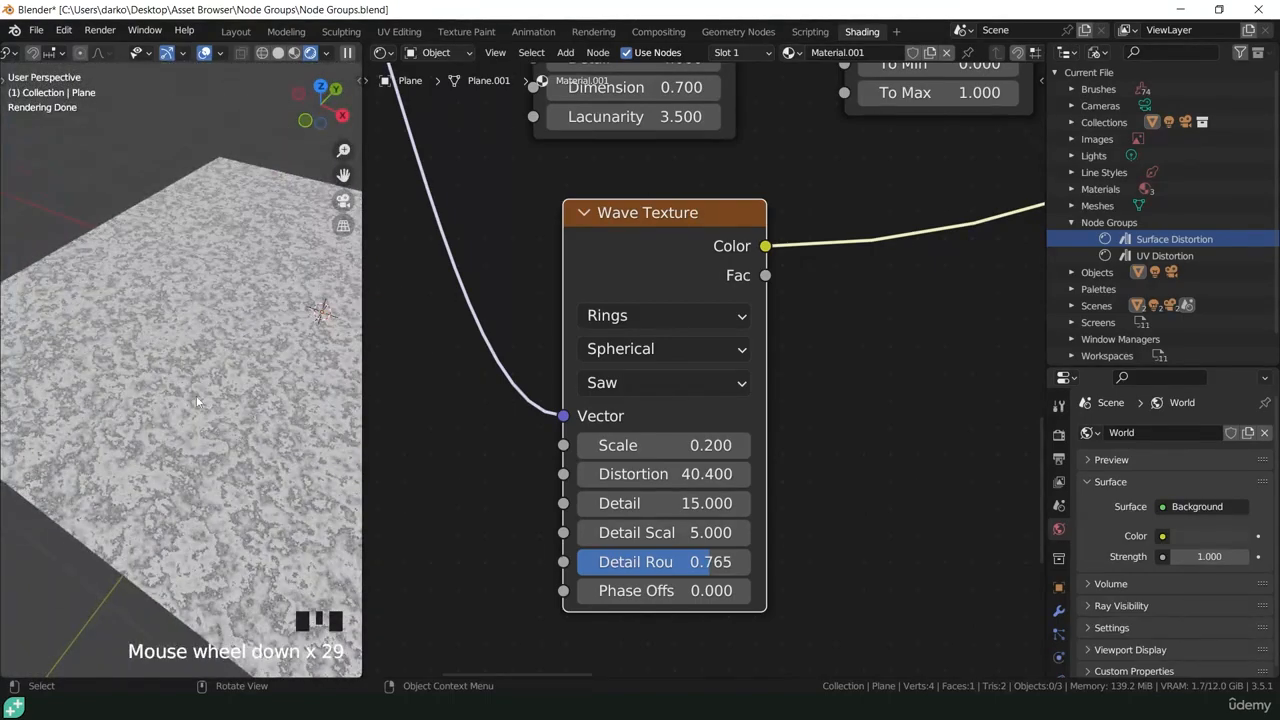
{"action": "scroll", "coordinate": [196, 402], "scroll_direction": "up", "scroll_amount": 5}
{"action": "scroll", "coordinate": [196, 452], "scroll_direction": "down", "scroll_amount": 9}
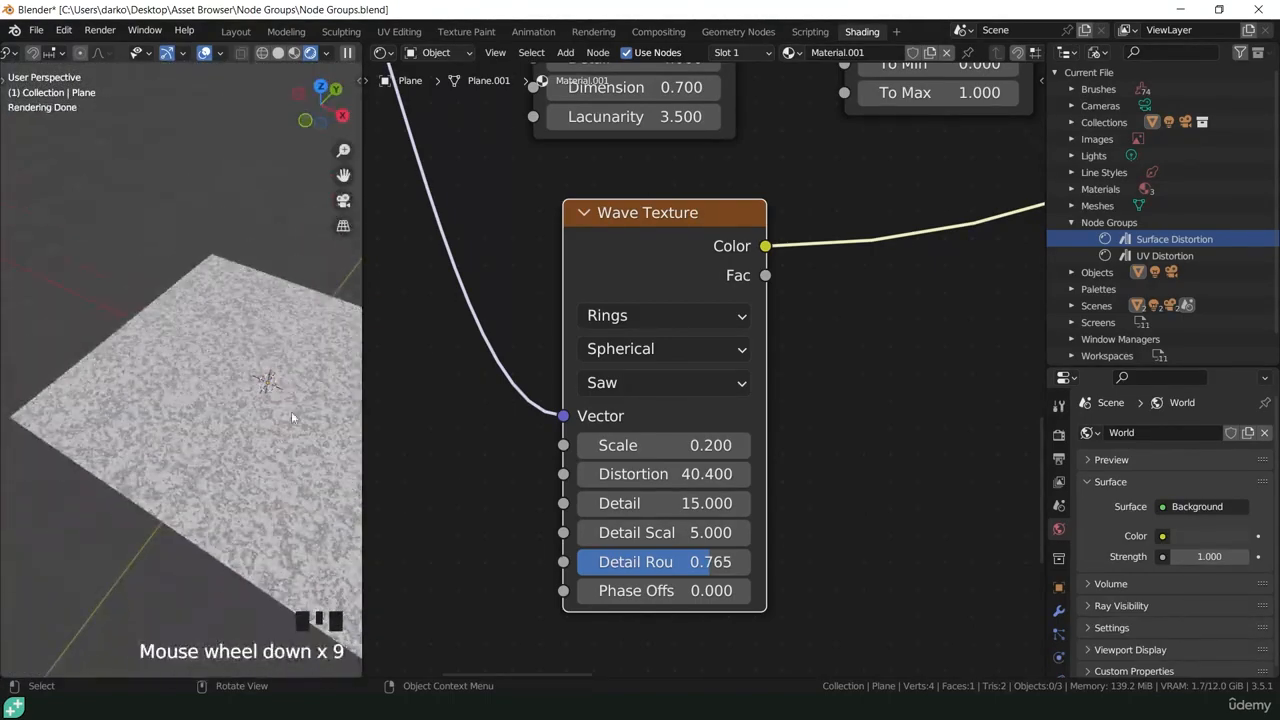
Move the Principled BSDF and Material Output nodes further away from the Lighten chain to make room for another node.
{"action": "scroll", "coordinate": [781, 366], "scroll_direction": "down", "scroll_amount": 8}
{"action": "middle_click_drag", "start_coordinate": [860, 323], "coordinate": [503, 583], "text": "shift"}
{"action": "scroll", "coordinate": [620, 391], "scroll_direction": "down", "scroll_amount": 13}
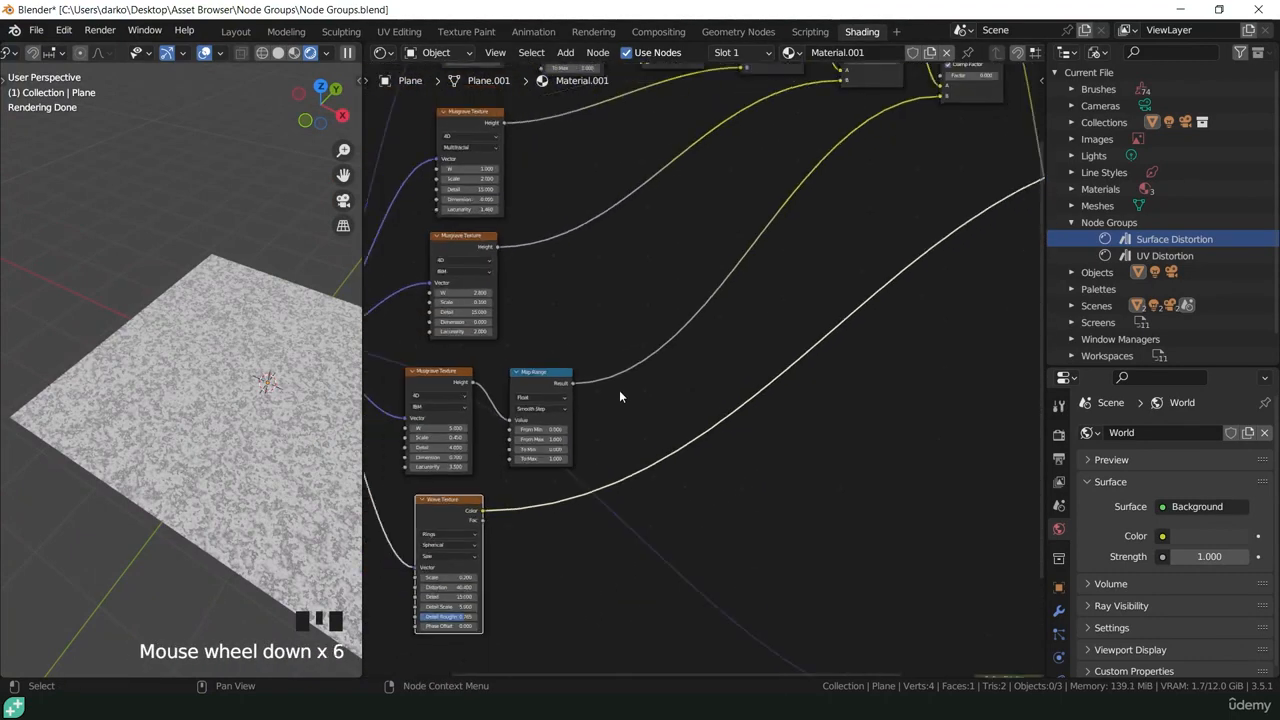
{"action": "middle_click_drag", "start_coordinate": [799, 221], "coordinate": [629, 334]}
{"action": "left_click_drag", "start_coordinate": [869, 289], "coordinate": [745, 394]}
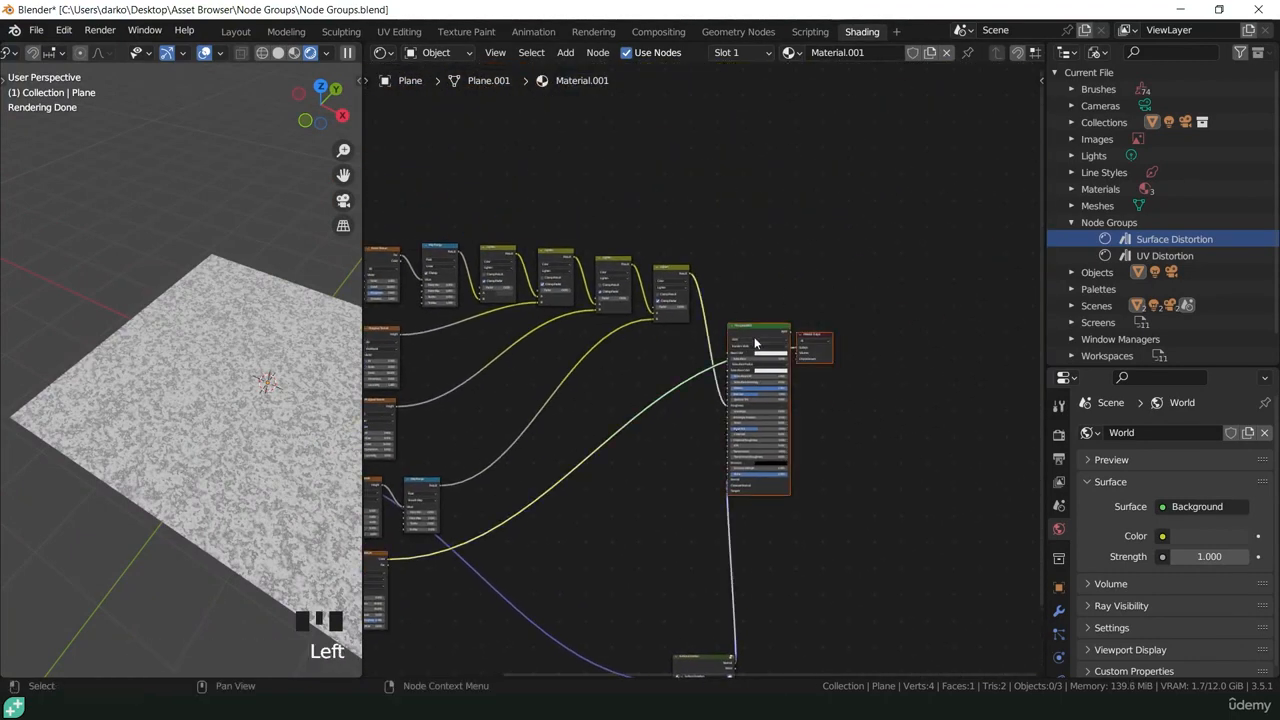
{"action": "left_click_drag", "start_coordinate": [757, 331], "coordinate": [913, 330]}
Duplicate the last Lighten node onto the end of the chain and connect the Wave Texture's Color to the copy's B input.
{"action": "middle_click_drag", "start_coordinate": [627, 374], "coordinate": [697, 357], "text": "shift"}
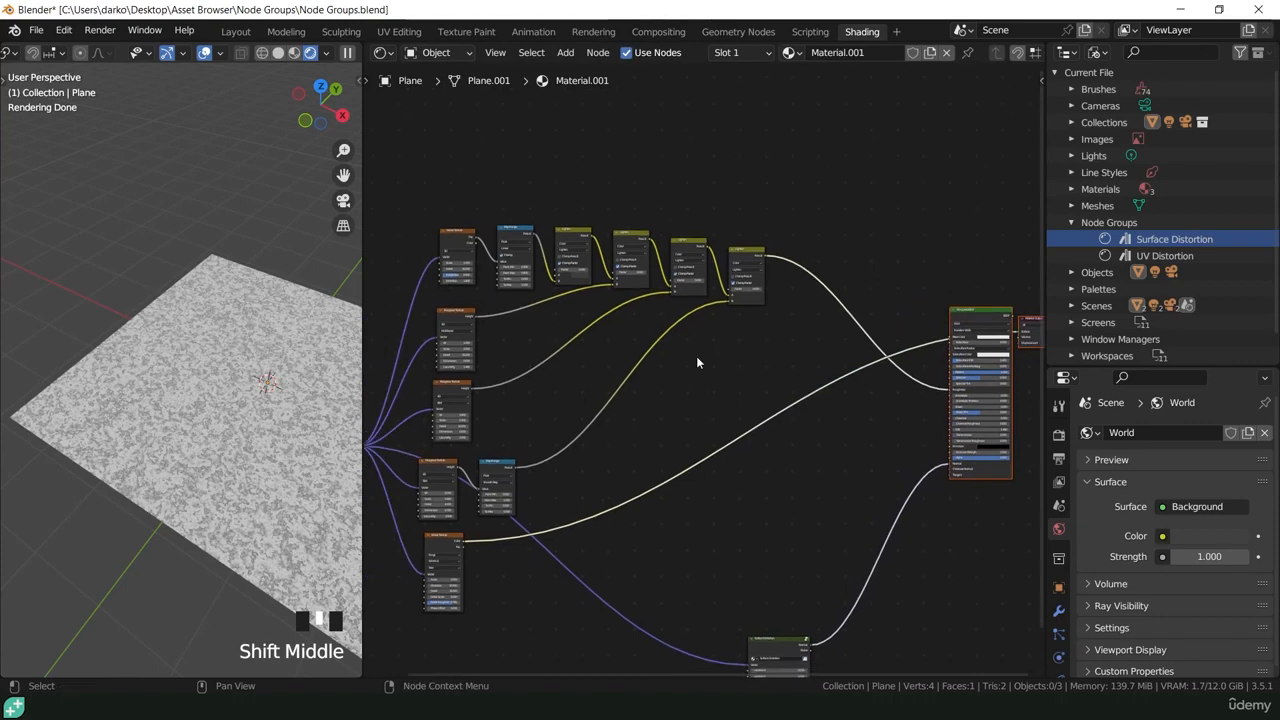
{"action": "scroll", "coordinate": [706, 347], "scroll_direction": "up", "scroll_amount": 2}
{"action": "left_click", "coordinate": [752, 245]}
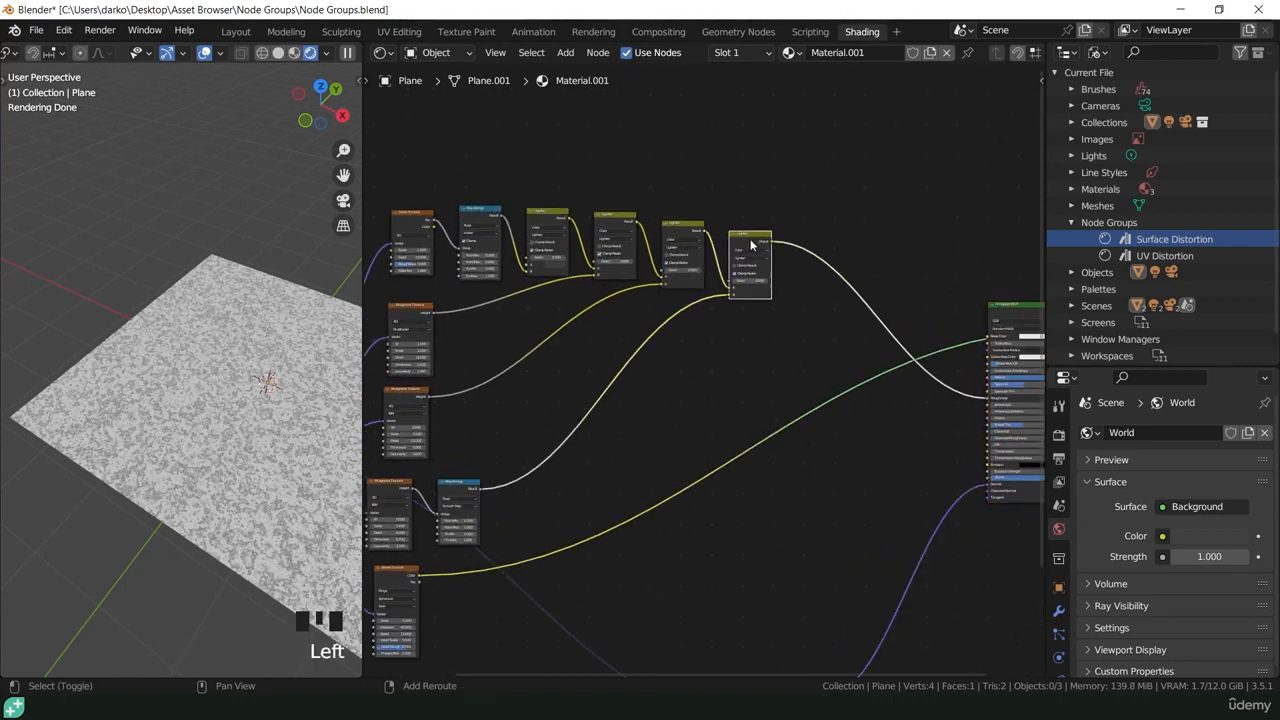
{"action": "key", "text": "shift+d"}
{"action": "left_click", "coordinate": [812, 242]}
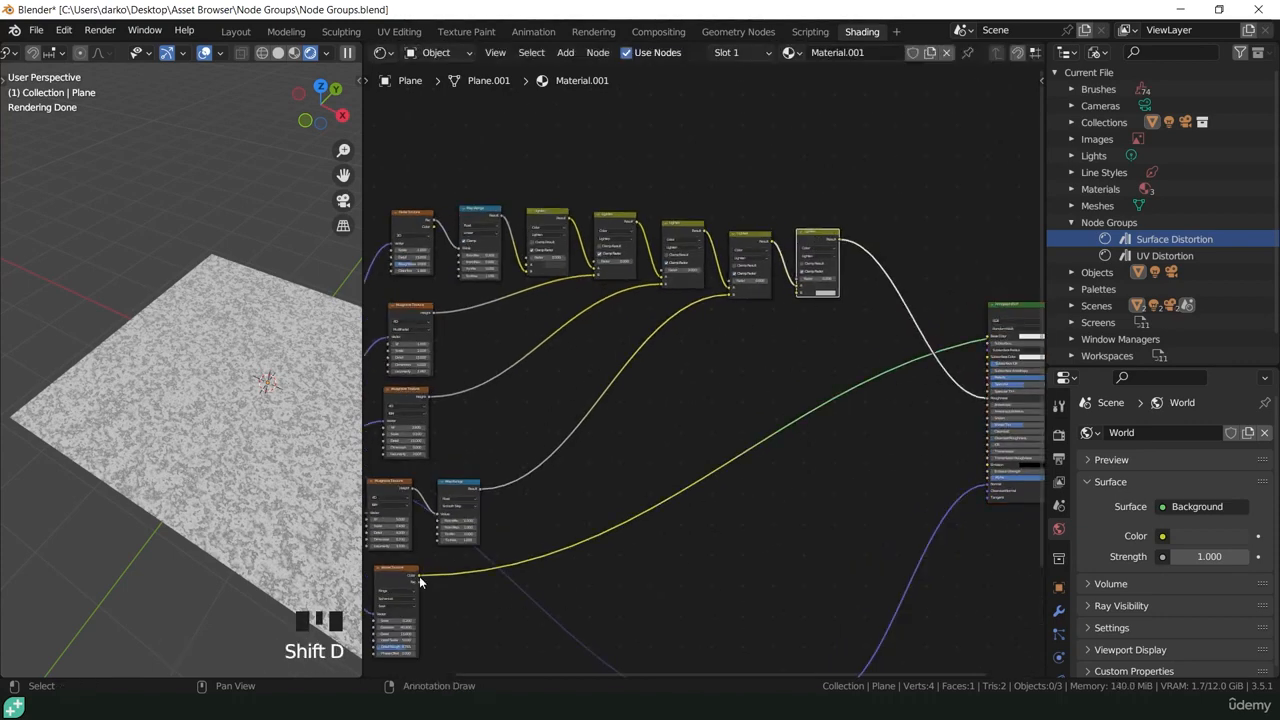
{"action": "left_click_drag", "start_coordinate": [414, 576], "coordinate": [458, 568]}
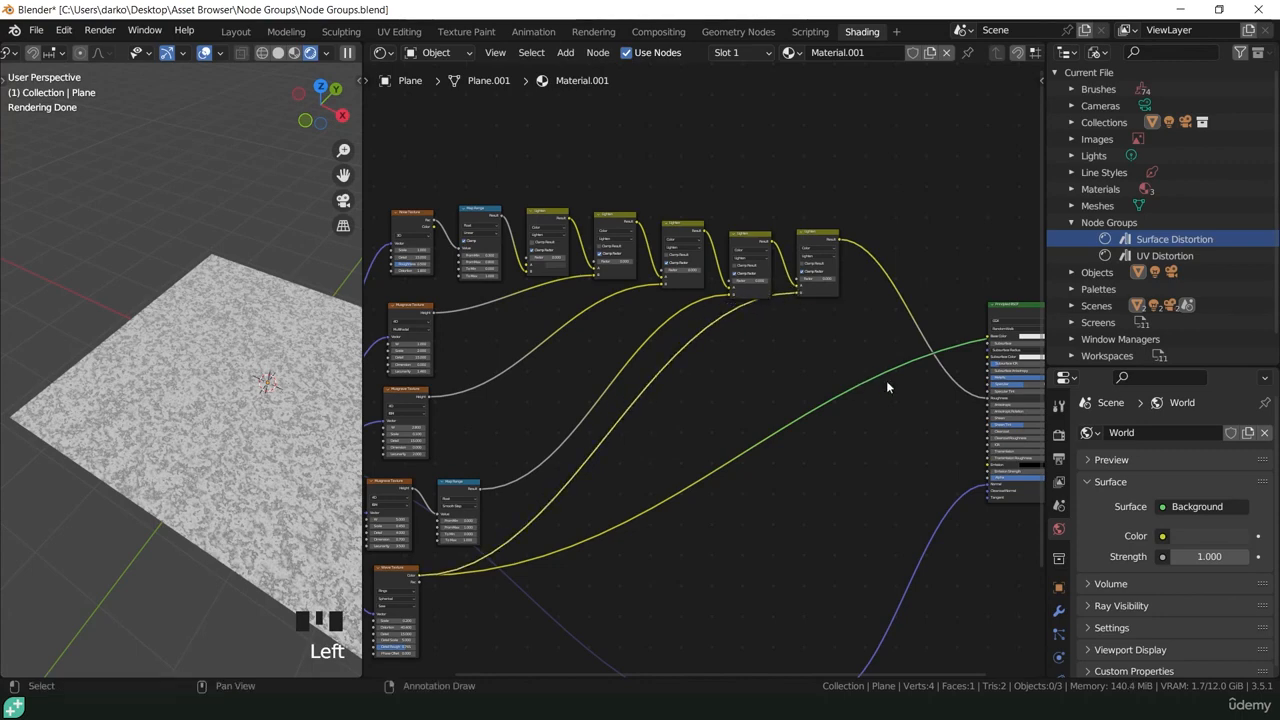
Output the Principled BSDF on the plane again and set the fifth Lighten node's Factor to 0.200.
{"action": "middle_click_drag", "start_coordinate": [886, 380], "coordinate": [731, 367]}
{"action": "left_click", "coordinate": [818, 320], "text": "ctrl+shift"}
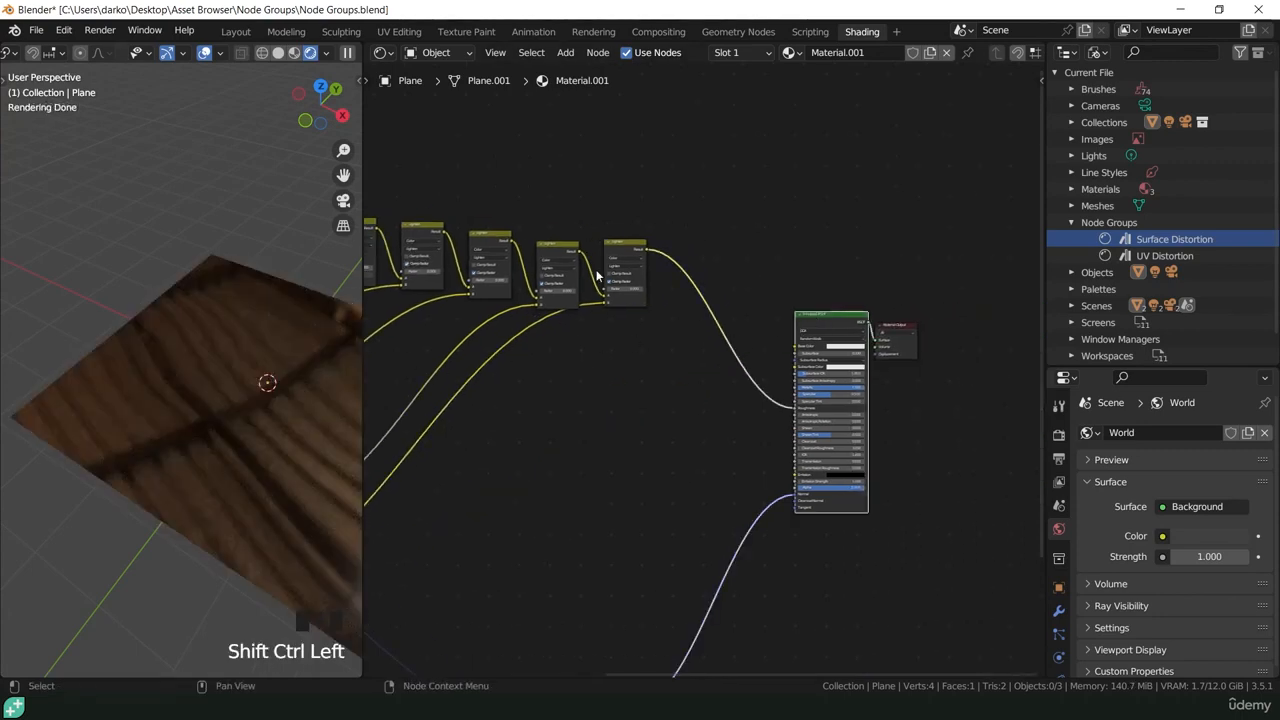
{"action": "scroll", "coordinate": [597, 275], "scroll_direction": "up", "scroll_amount": 6}
{"action": "left_click", "coordinate": [640, 302]}
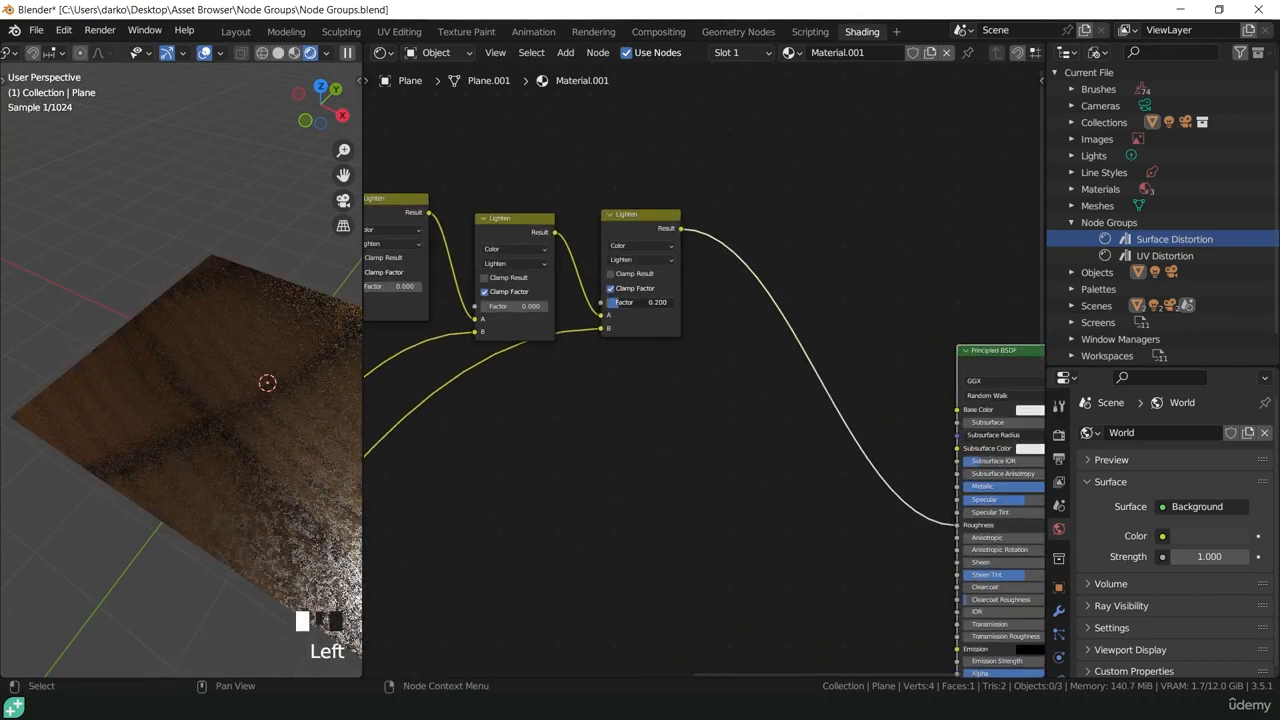
{"action": "middle_click_drag", "start_coordinate": [166, 497], "coordinate": [246, 392]}
{"action": "scroll", "coordinate": [139, 438], "scroll_direction": "down", "scroll_amount": 2}
{"action": "middle_click_drag", "start_coordinate": [139, 438], "coordinate": [235, 432], "text": "shift"}
{"action": "scroll", "coordinate": [190, 497], "scroll_direction": "down", "scroll_amount": 2, "text": "shift"}
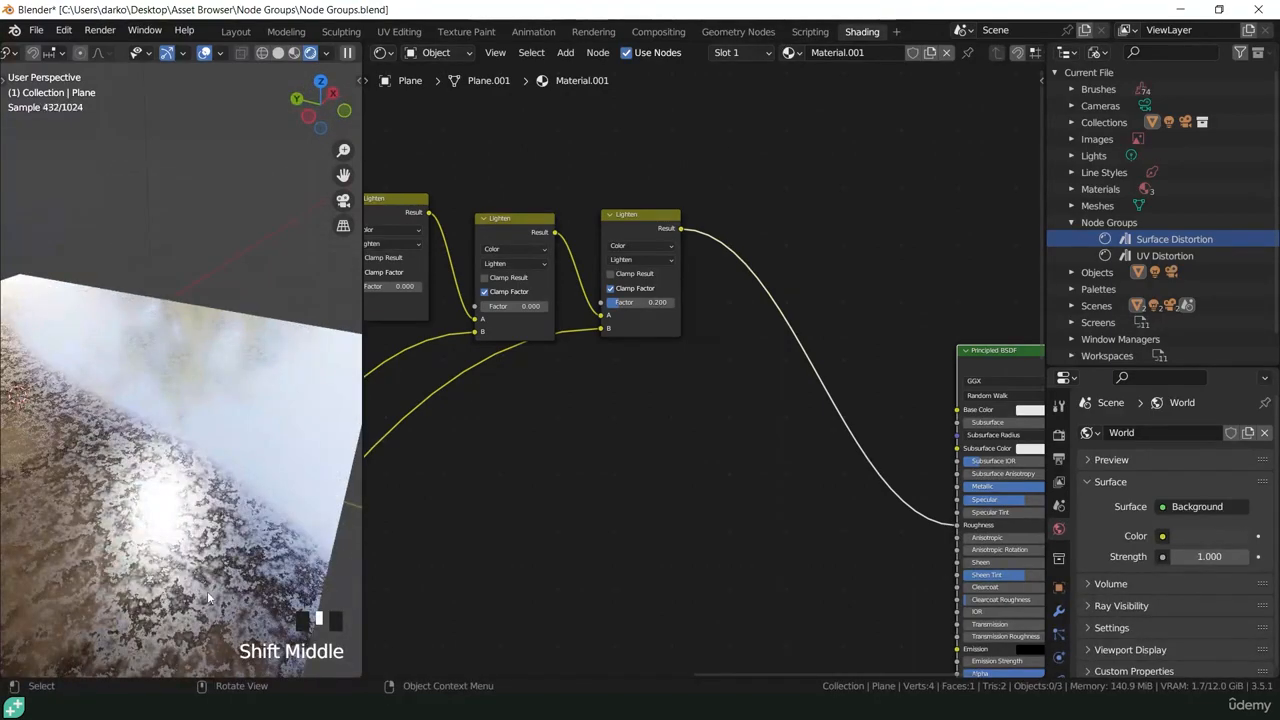
Set the Factor to 0.113 on the first Lighten node and 0.067 on the second.
{"action": "middle_click_drag", "start_coordinate": [573, 399], "coordinate": [715, 465], "text": "shift"}
{"action": "scroll", "coordinate": [561, 382], "scroll_direction": "up", "scroll_amount": 4}
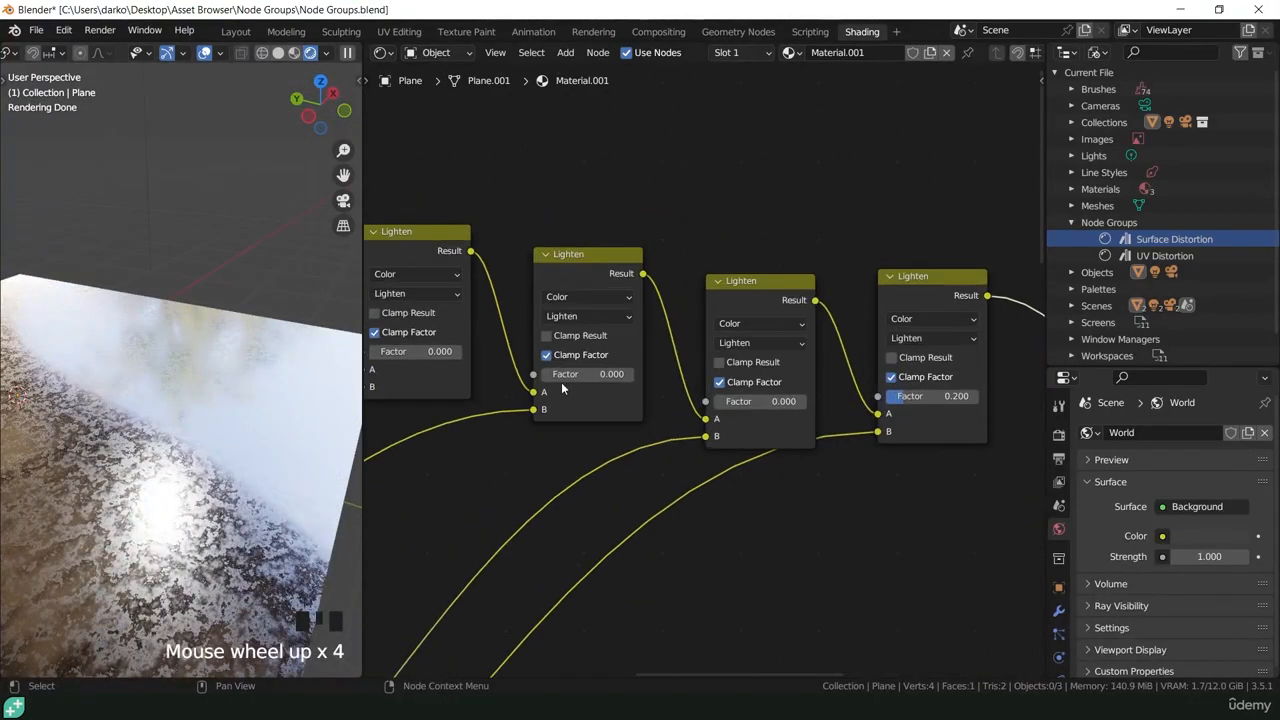
{"action": "middle_click_drag", "start_coordinate": [561, 382], "coordinate": [638, 430], "text": "shift"}
{"action": "left_click_drag", "start_coordinate": [645, 429], "coordinate": [665, 429]}
{"action": "left_click_drag", "start_coordinate": [430, 421], "coordinate": [465, 457]}
{"action": "scroll", "coordinate": [155, 548], "scroll_direction": "down", "scroll_amount": 4}
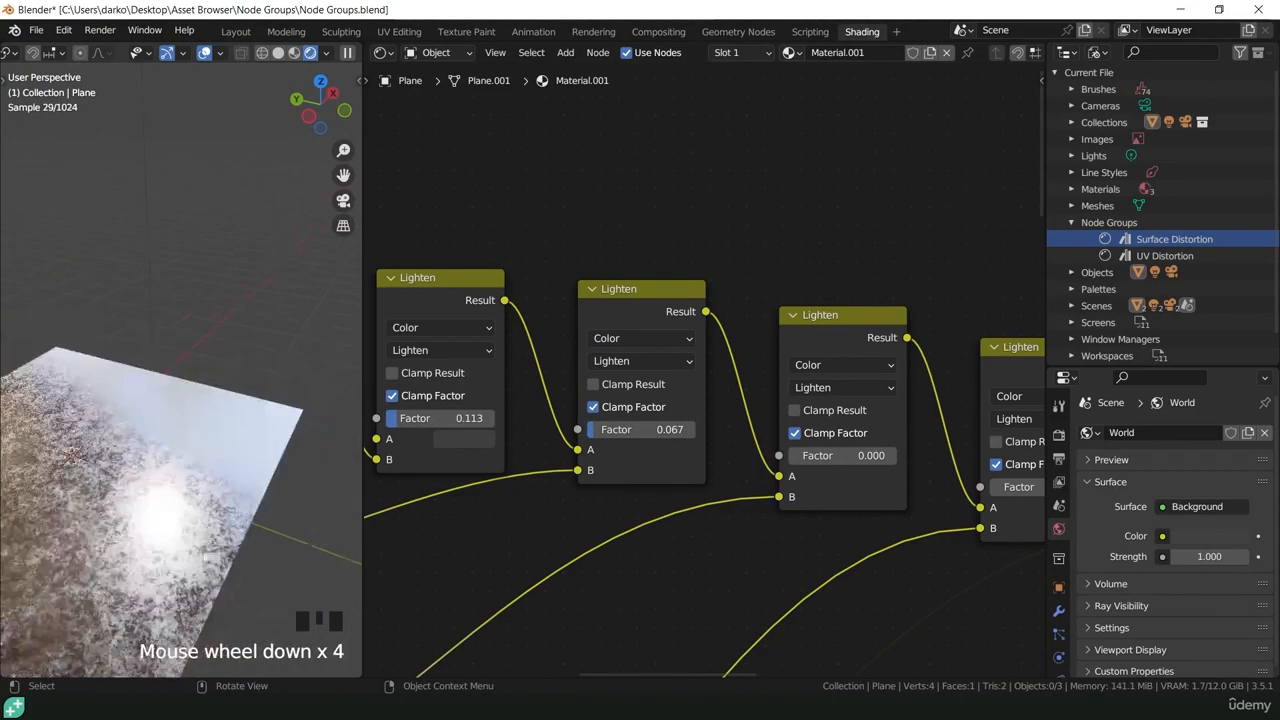
{"action": "middle_click_drag", "start_coordinate": [155, 548], "coordinate": [240, 470]}
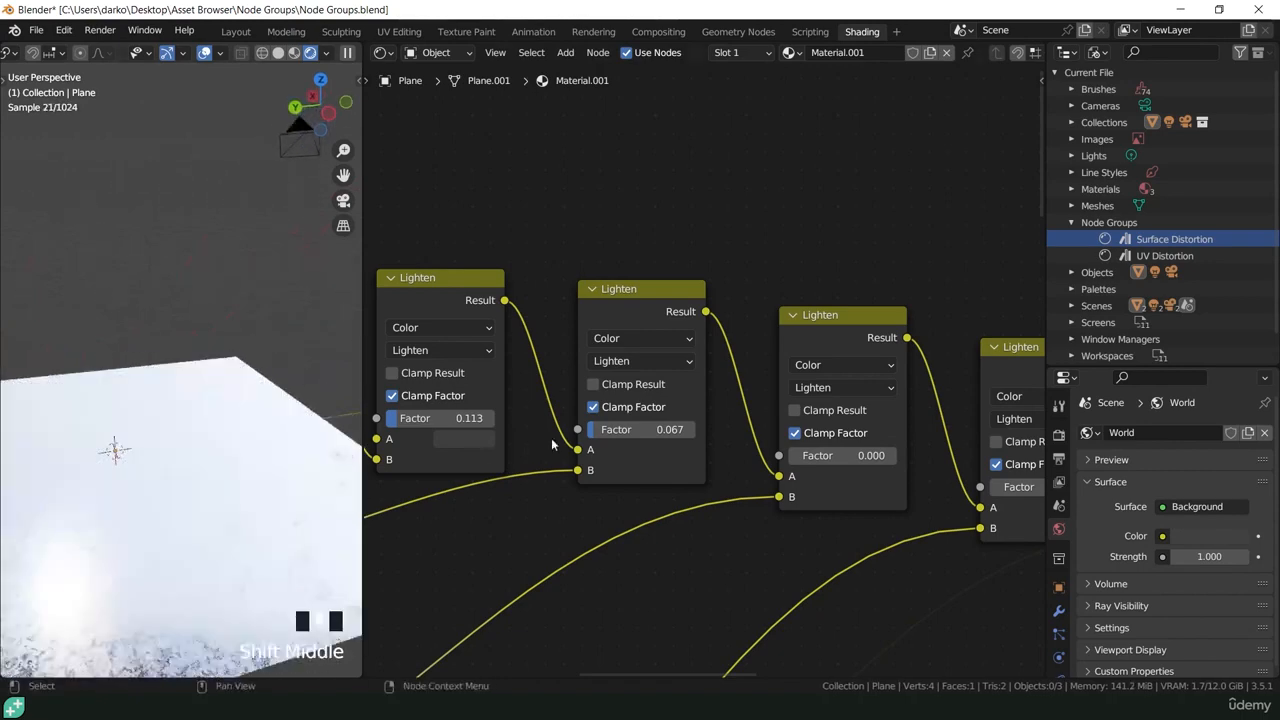
Set the first Lighten node's A color to black and check the material on the plane.
{"action": "left_click", "coordinate": [464, 440]}
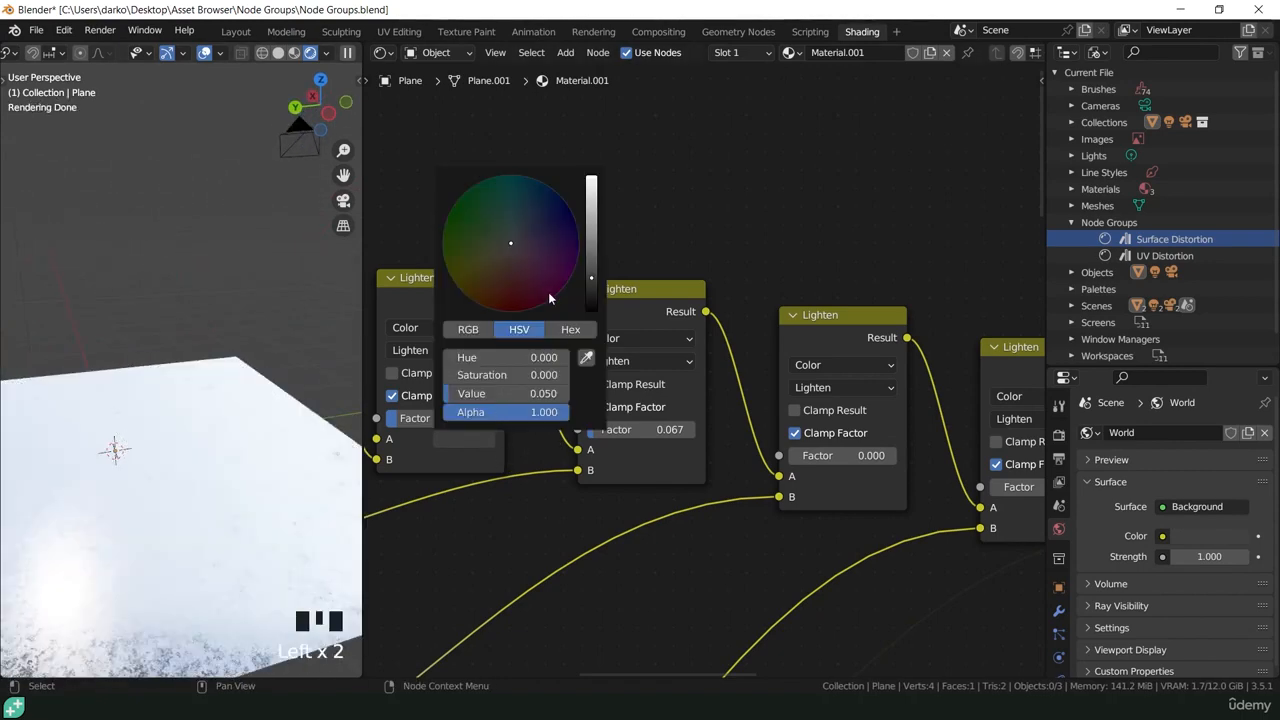
{"action": "left_click_drag", "start_coordinate": [592, 289], "coordinate": [592, 310]}
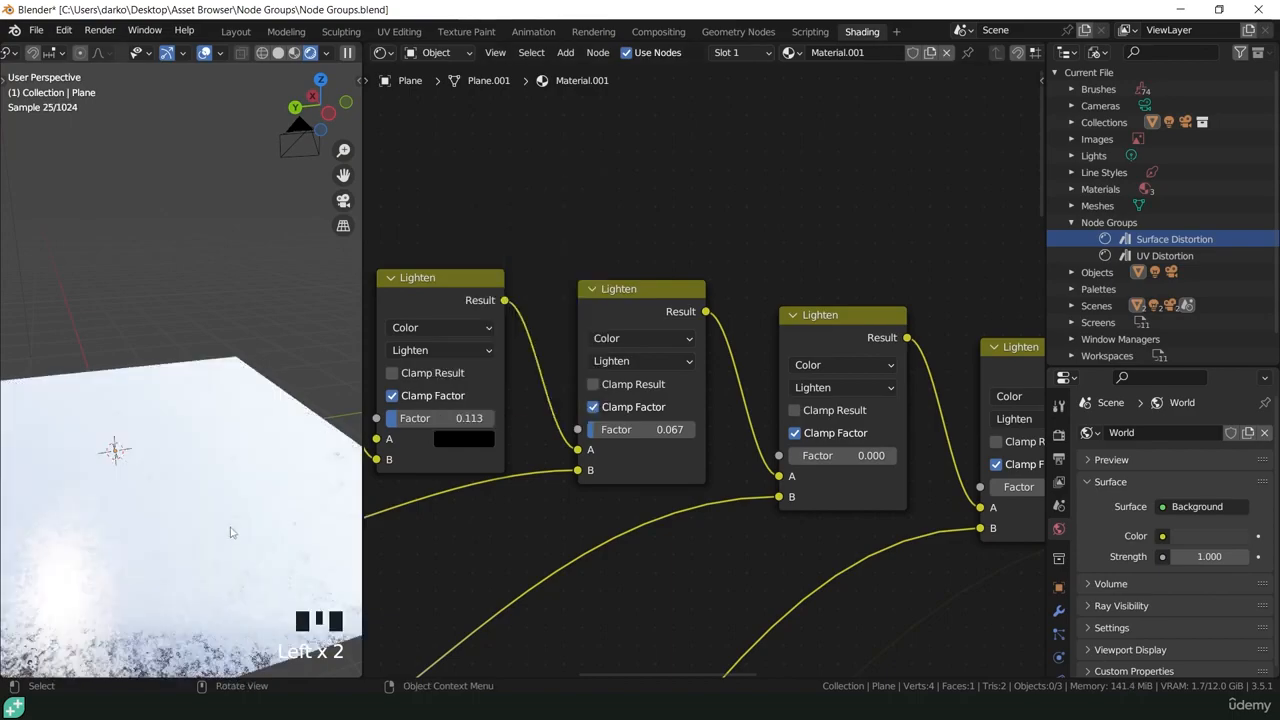
{"action": "mouse_move", "coordinate": [234, 529]}
{"action": "middle_mouse_down"}
{"action": "mouse_move", "coordinate": [129, 550]}
{"action": "mouse_move", "coordinate": [189, 560]}
{"action": "mouse_move", "coordinate": [240, 549]}
{"action": "mouse_move", "coordinate": [250, 562]}
{"action": "mouse_move", "coordinate": [236, 549]}
{"action": "middle_mouse_up"}
{"action": "scroll", "coordinate": [250, 562], "scroll_direction": "down", "scroll_amount": 1}
{"action": "scroll", "coordinate": [423, 528], "scroll_direction": "down", "scroll_amount": 13}
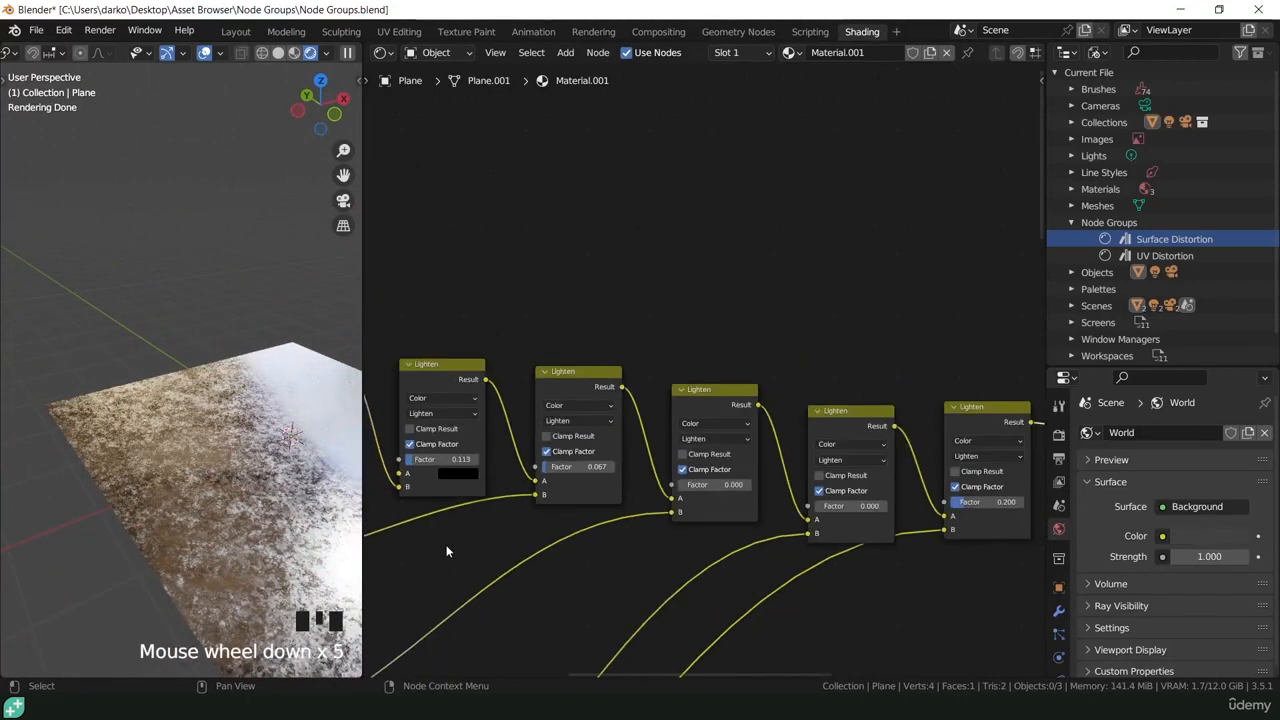
{"action": "middle_click_drag", "start_coordinate": [486, 554], "coordinate": [575, 458], "text": "shift"}
{"action": "scroll", "coordinate": [575, 458], "scroll_direction": "down", "scroll_amount": 1}
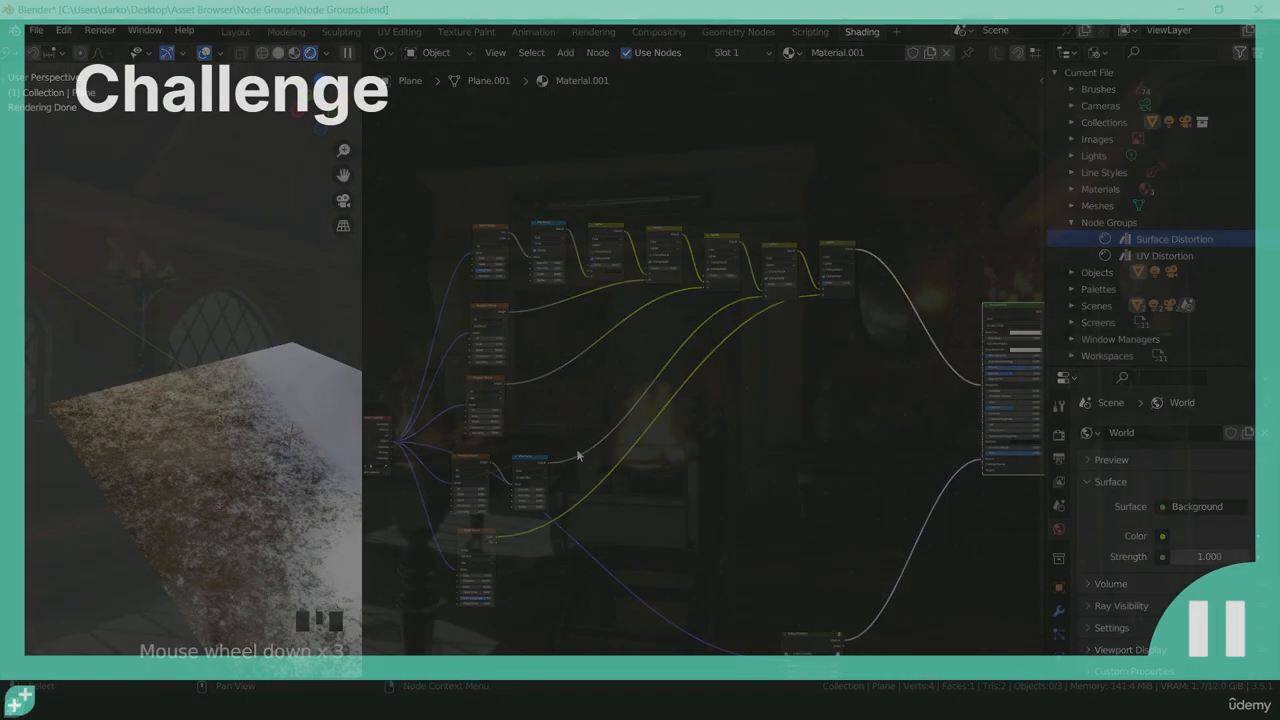